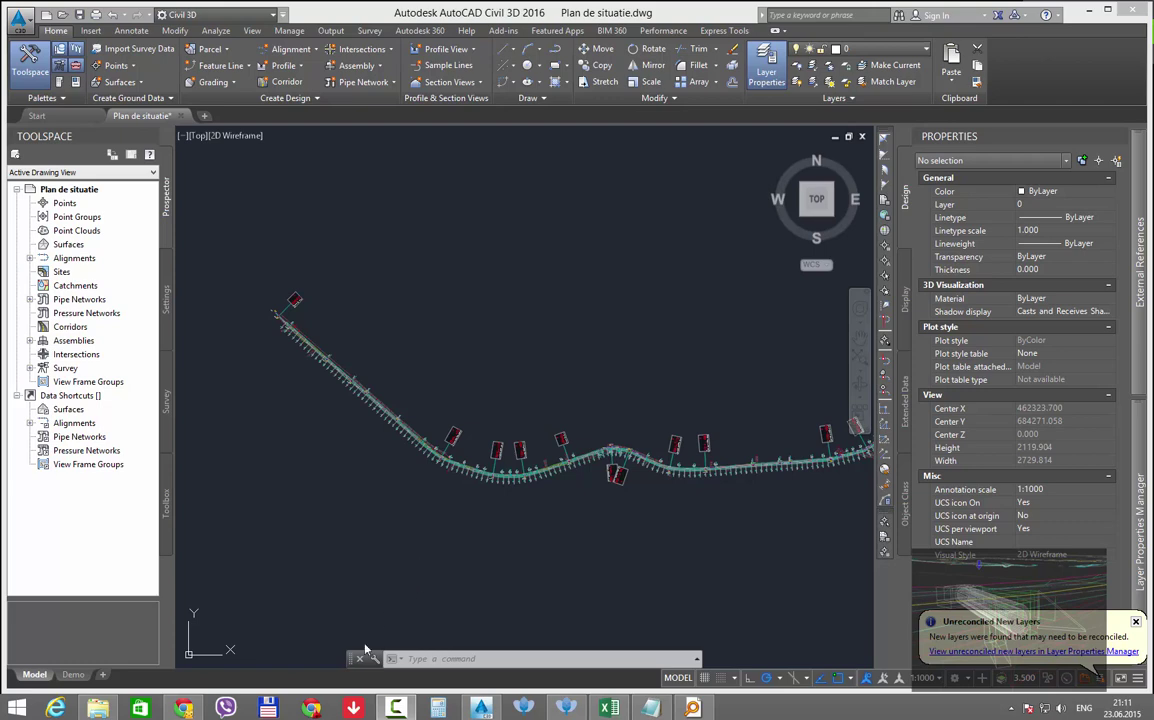
# Open the Pichetarea drawing from the Referinte project folder
pyautogui.click(98, 708)
pyautogui.doubleClick(331, 244)
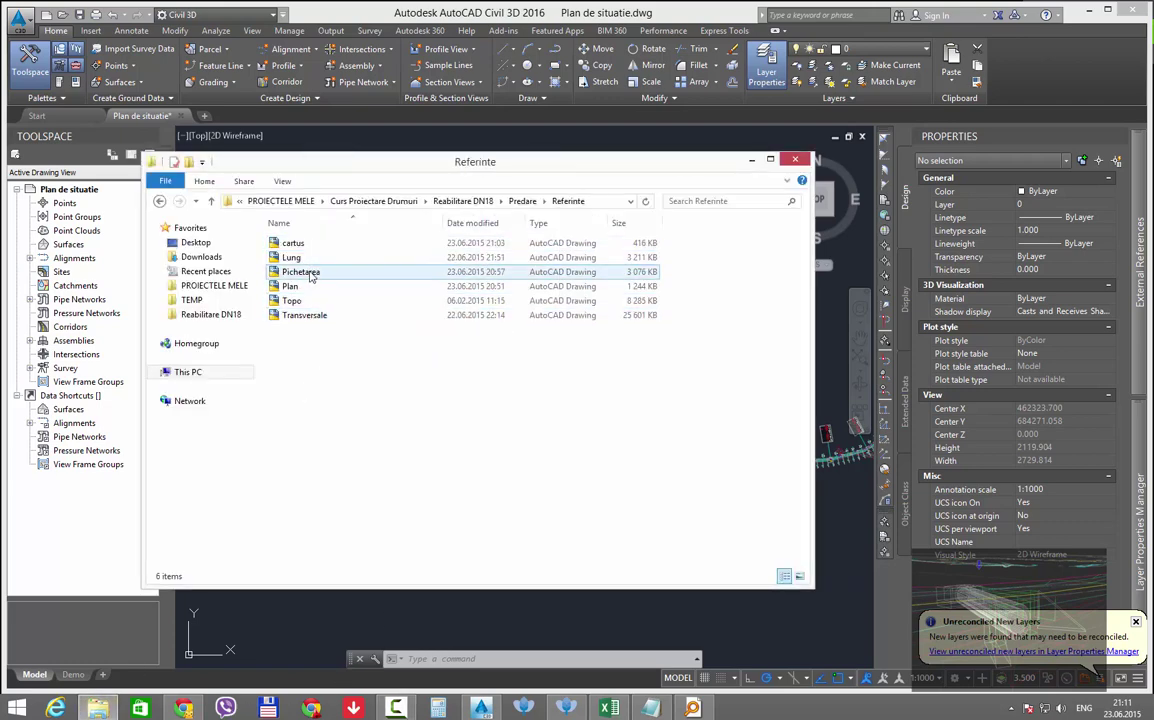
pyautogui.click(306, 273)
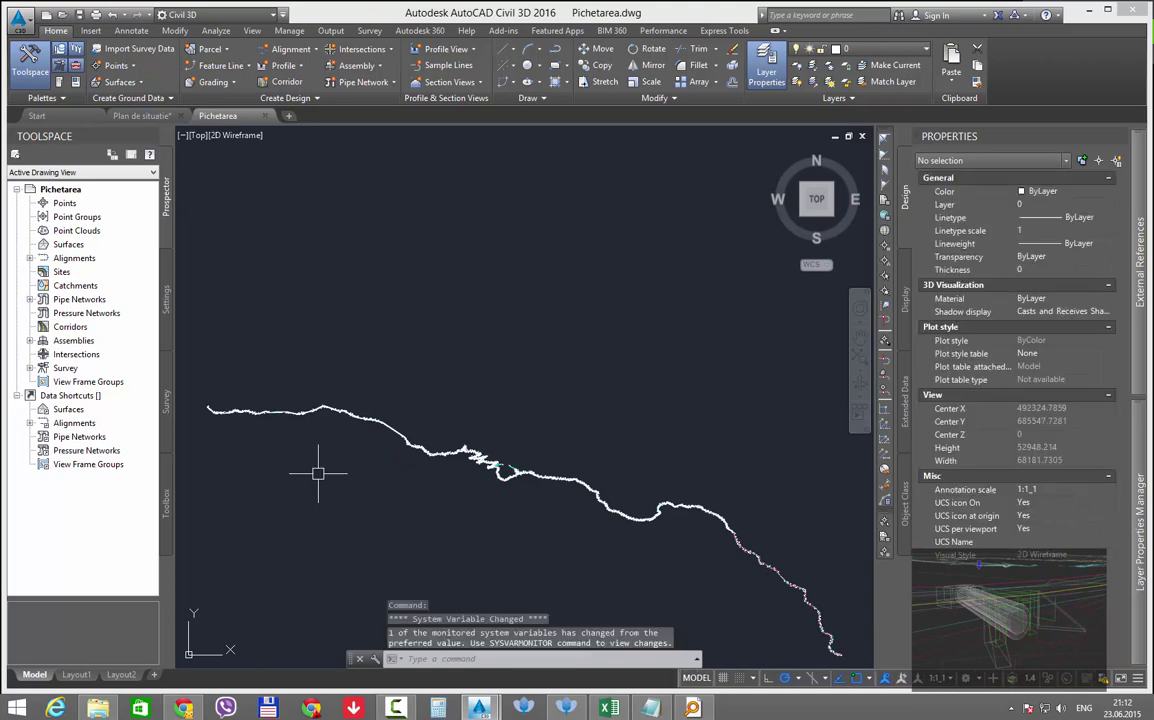
# Select one section of the road axis polyline and all similar polylines on layer L53
pyautogui.scroll(5, 330, 440)
pyautogui.scroll(8, 354, 414)
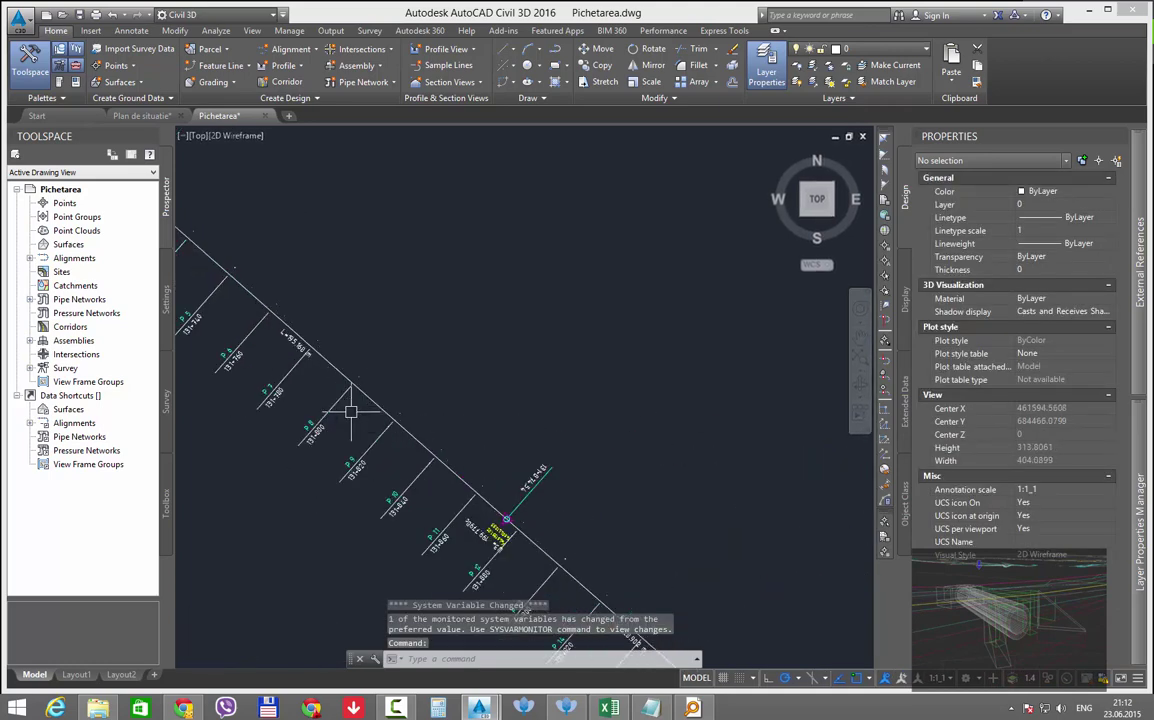
pyautogui.click(377, 400)
pyautogui.scroll(-10, 522, 347)
pyautogui.scroll(-5, 522, 347)
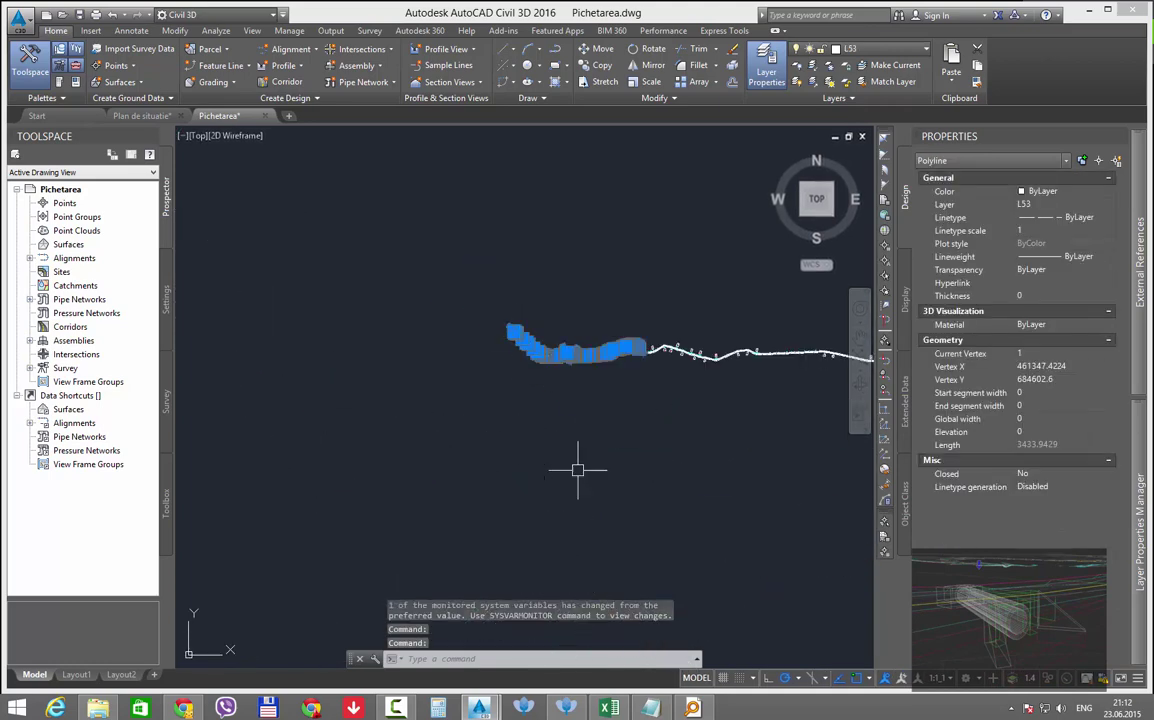
pyautogui.moveTo(624, 475); pyautogui.dragTo(536, 484, button='middle')
pyautogui.scroll(8, 545, 382)
pyautogui.scroll(7, 584, 302)
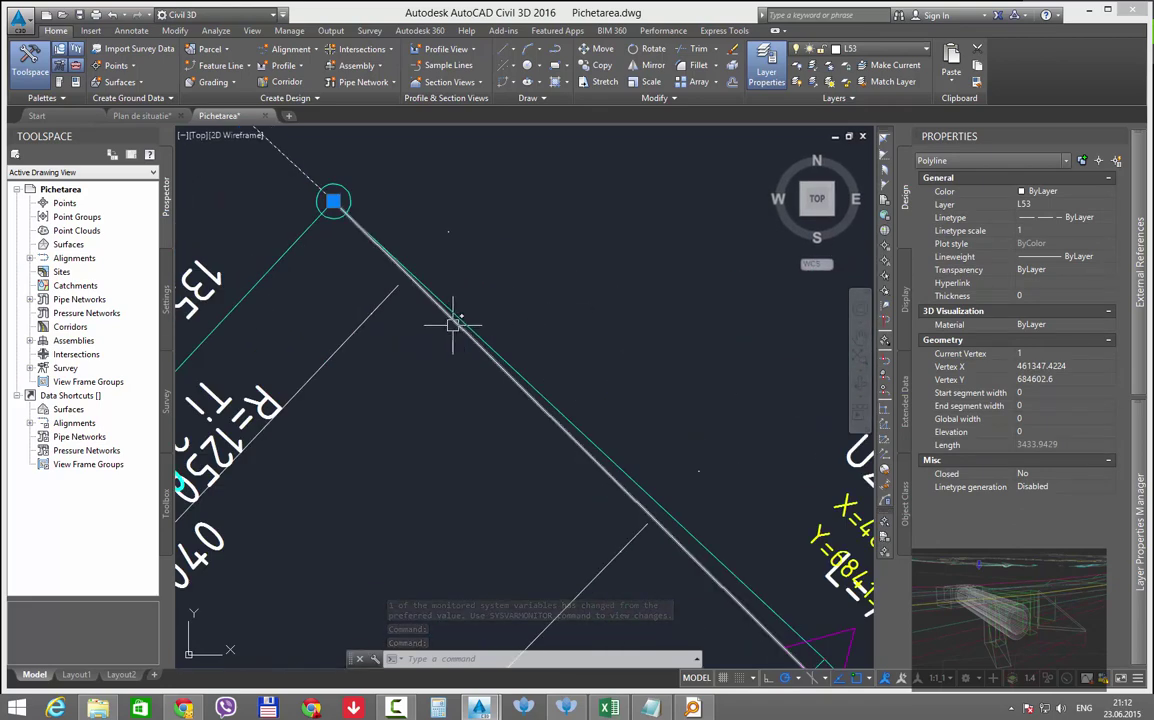
pyautogui.rightClick(508, 289)
pyautogui.click(543, 491)
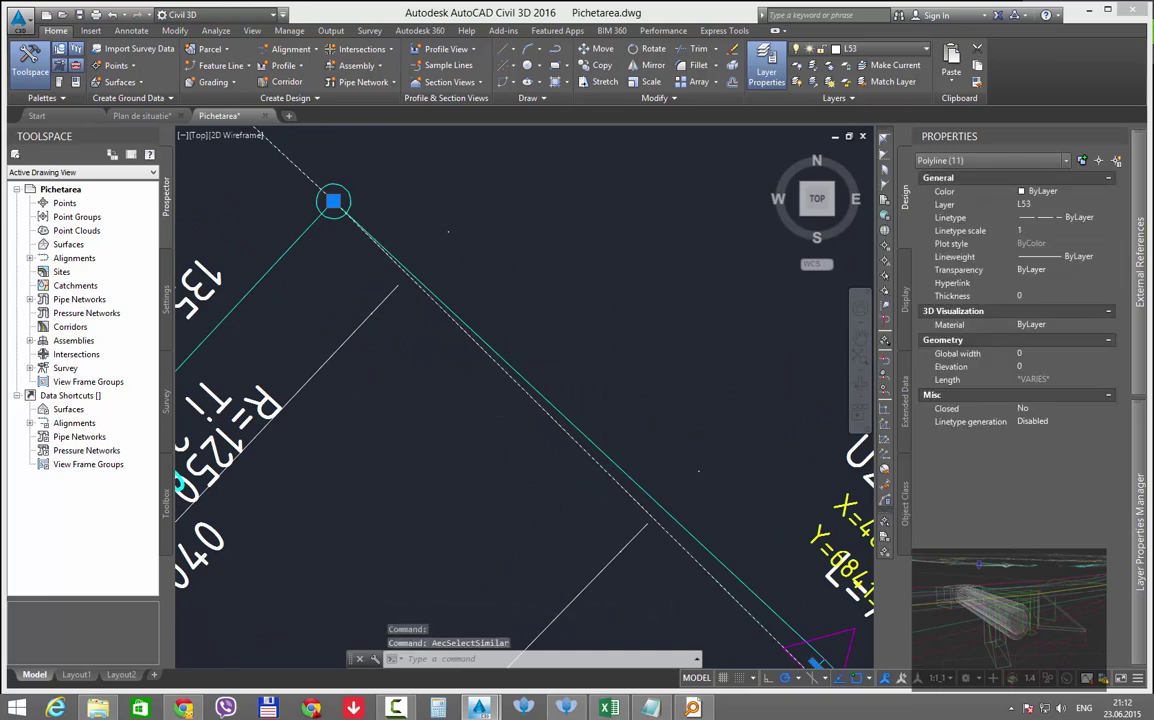
# Copy the selected road axis polylines to the clipboard and create a new blank drawing
pyautogui.scroll(-16, 502, 400)
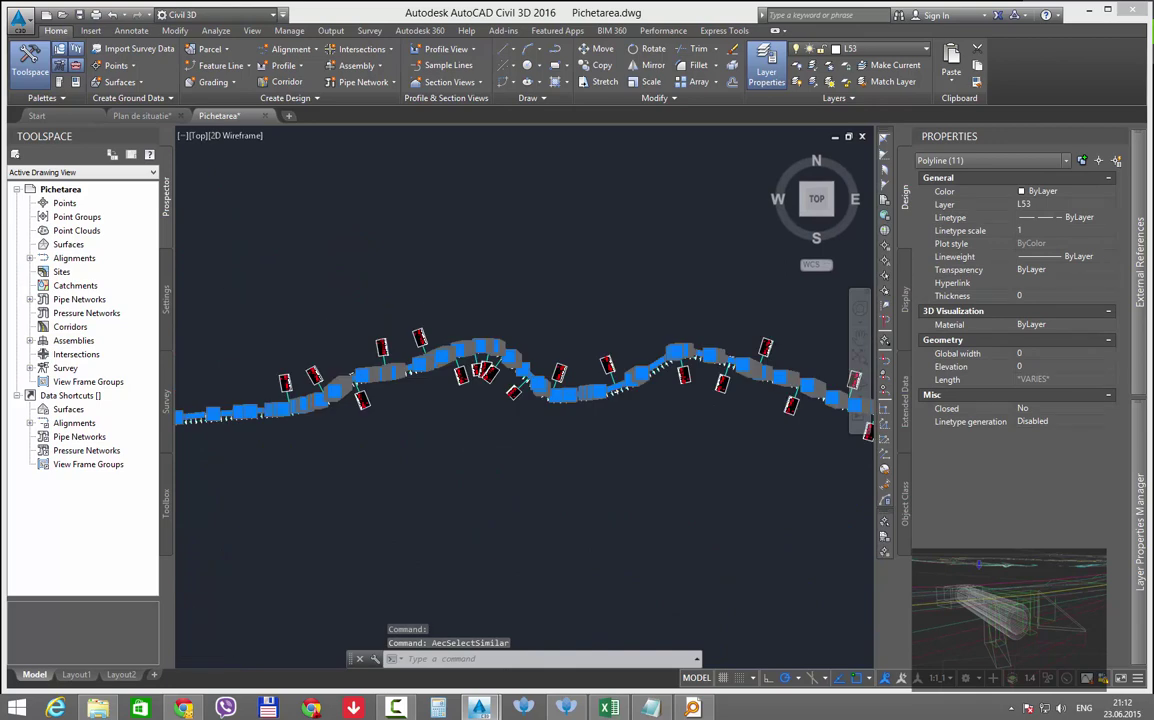
pyautogui.scroll(-8, 607, 548)
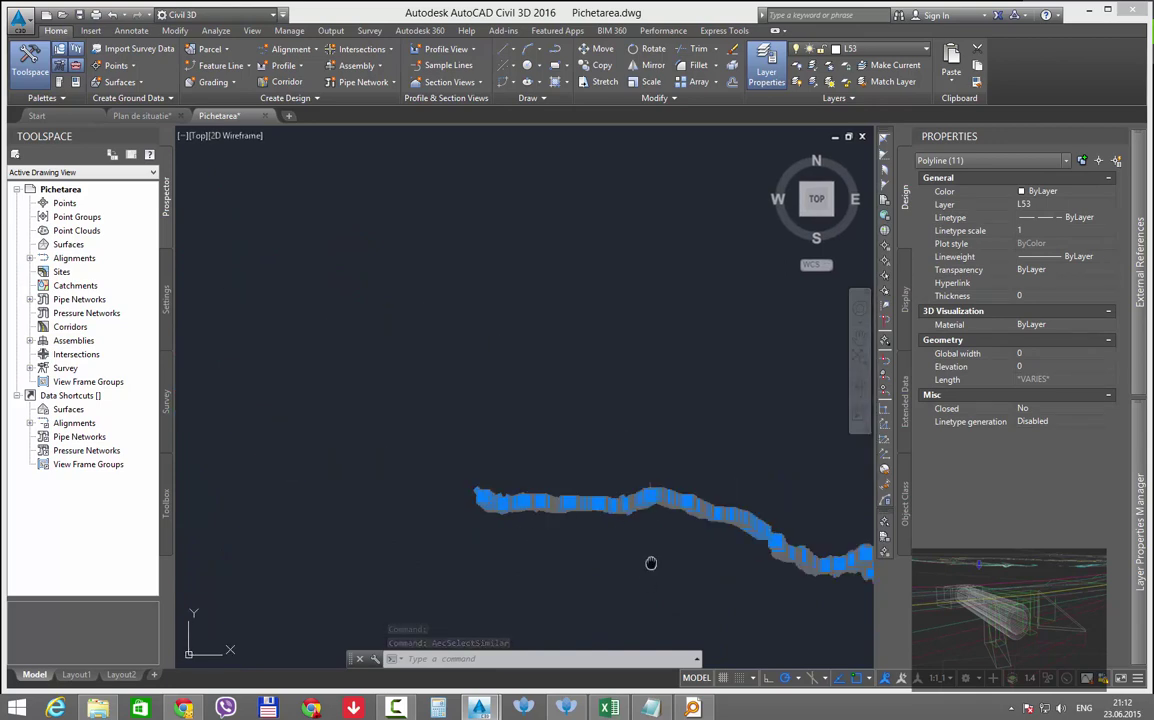
pyautogui.scroll(2, 340, 432)
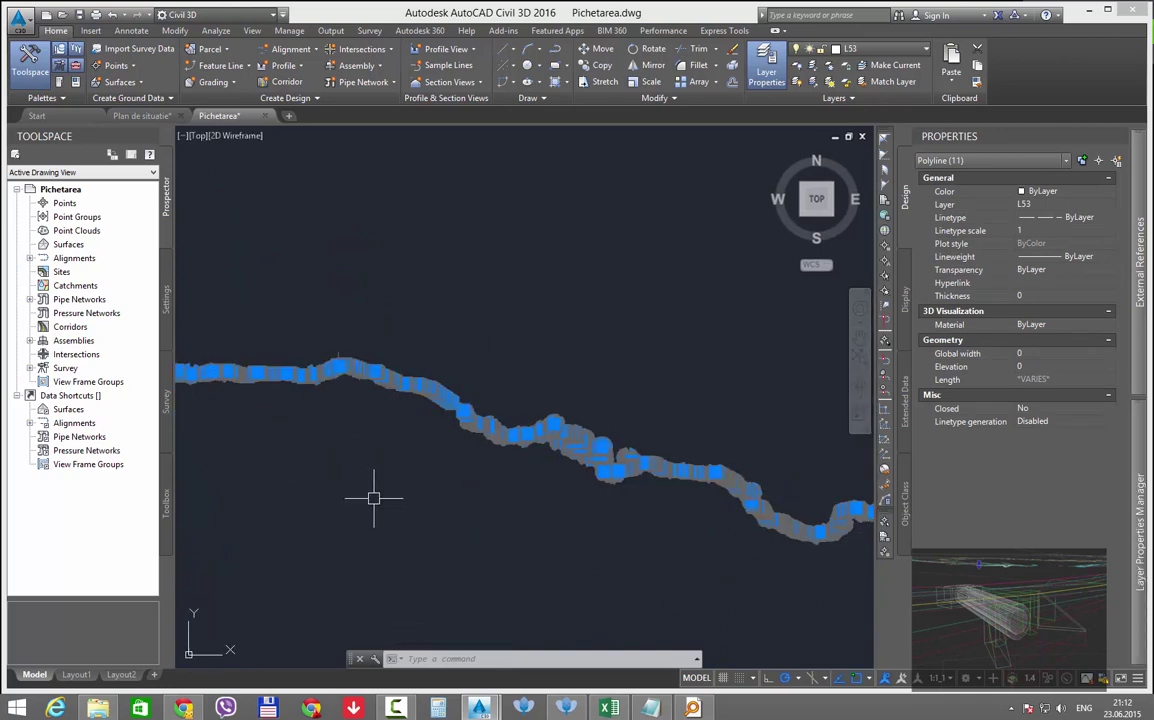
pyautogui.press('Escape')
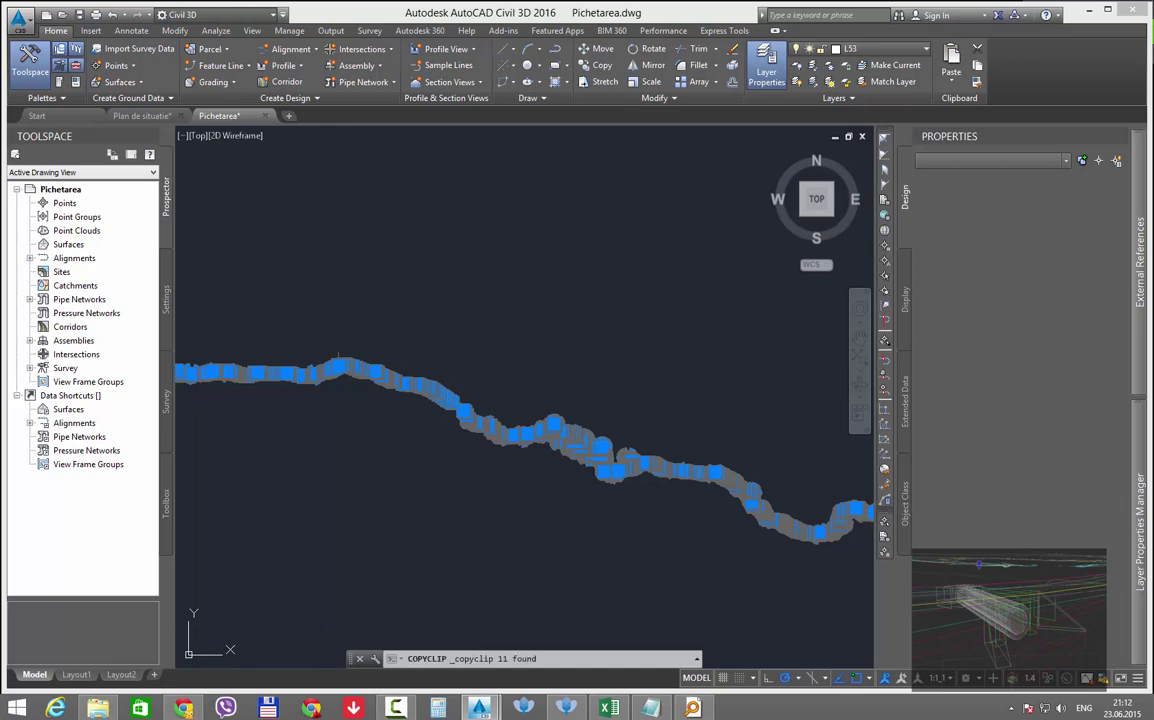
pyautogui.click(289, 117)
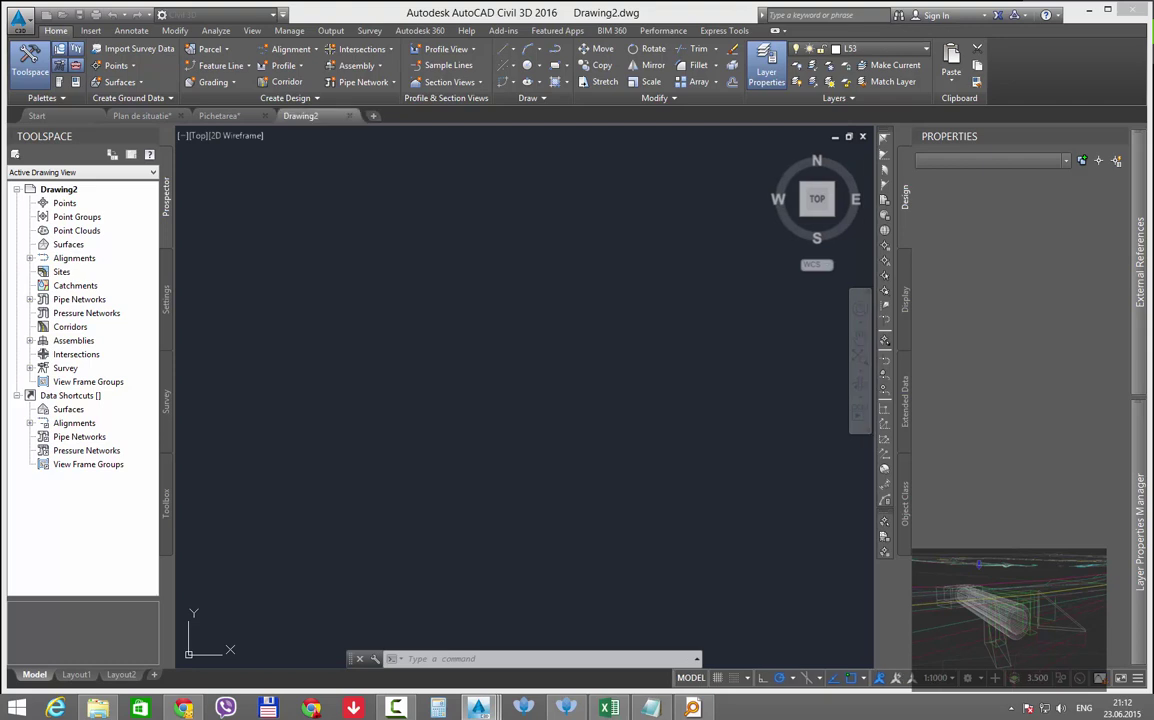
# Paste the copied polylines at their original coordinates and zoom to the drawing's extents
pyautogui.click(953, 80)
pyautogui.click(968, 186)
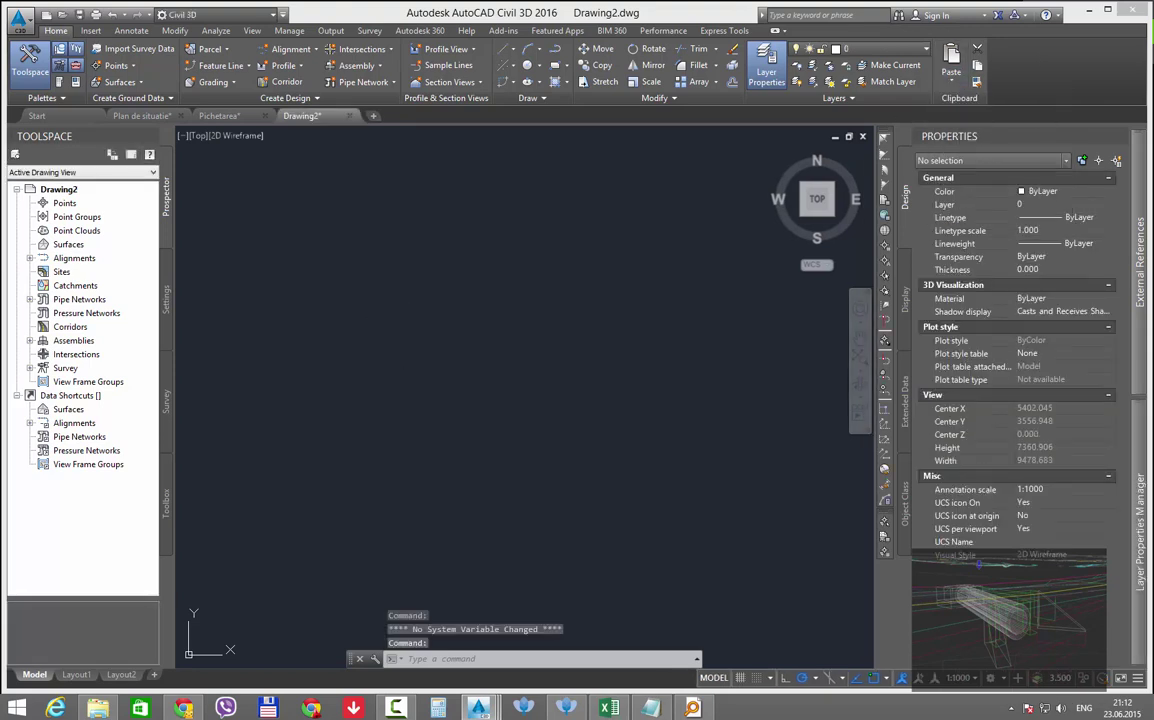
pyautogui.hotkey('ctrl', 'shift', 'v')
pyautogui.middleClick(473, 420)
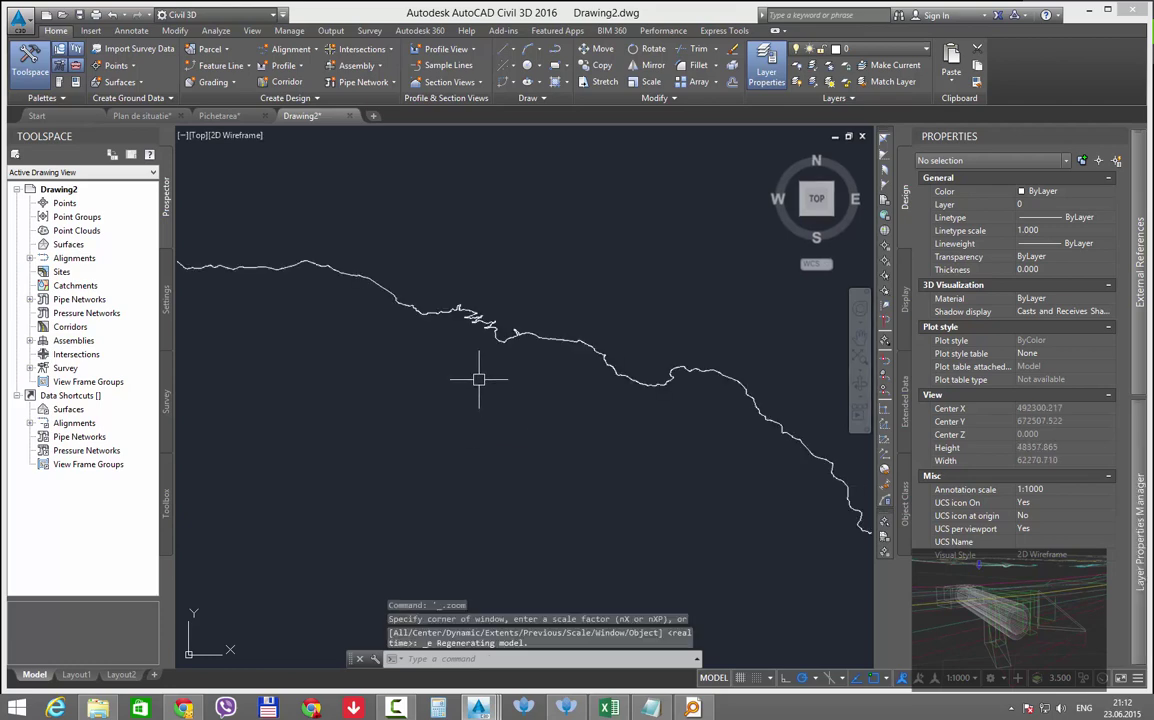
# Join all the pasted road axis polylines in one Join operation
pyautogui.write('j')
pyautogui.press('Return')
pyautogui.scroll(-3, 473, 376)
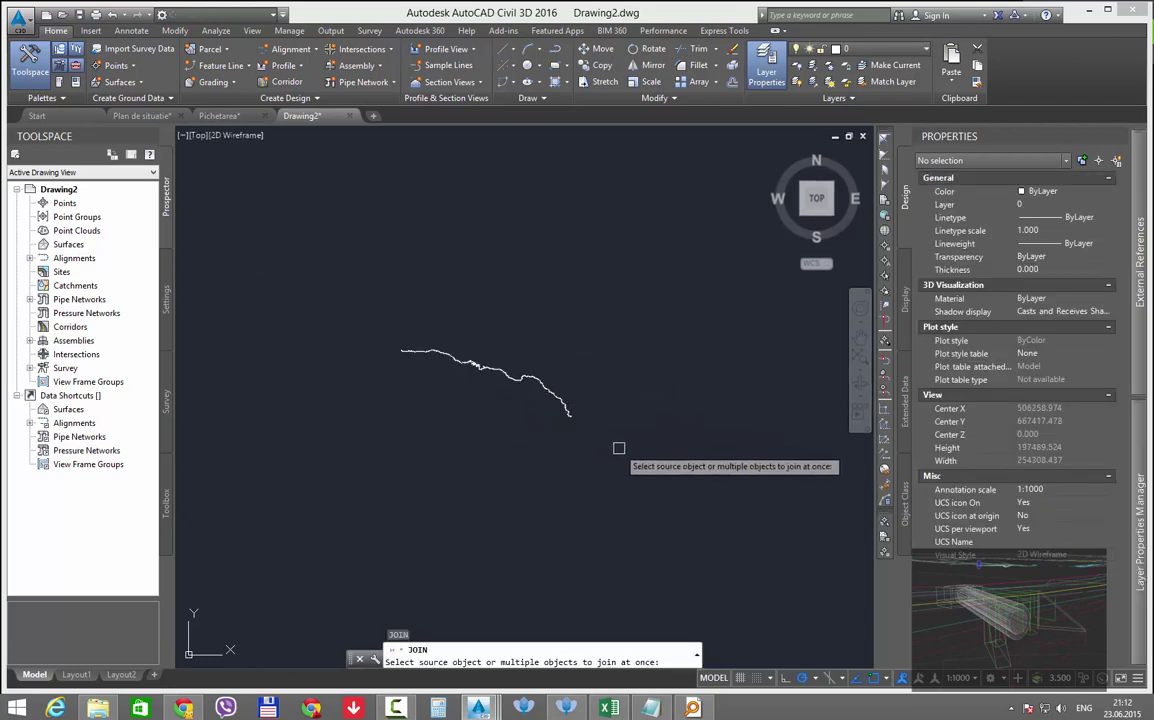
pyautogui.click(618, 448)
pyautogui.click(340, 289)
pyautogui.press('Return')
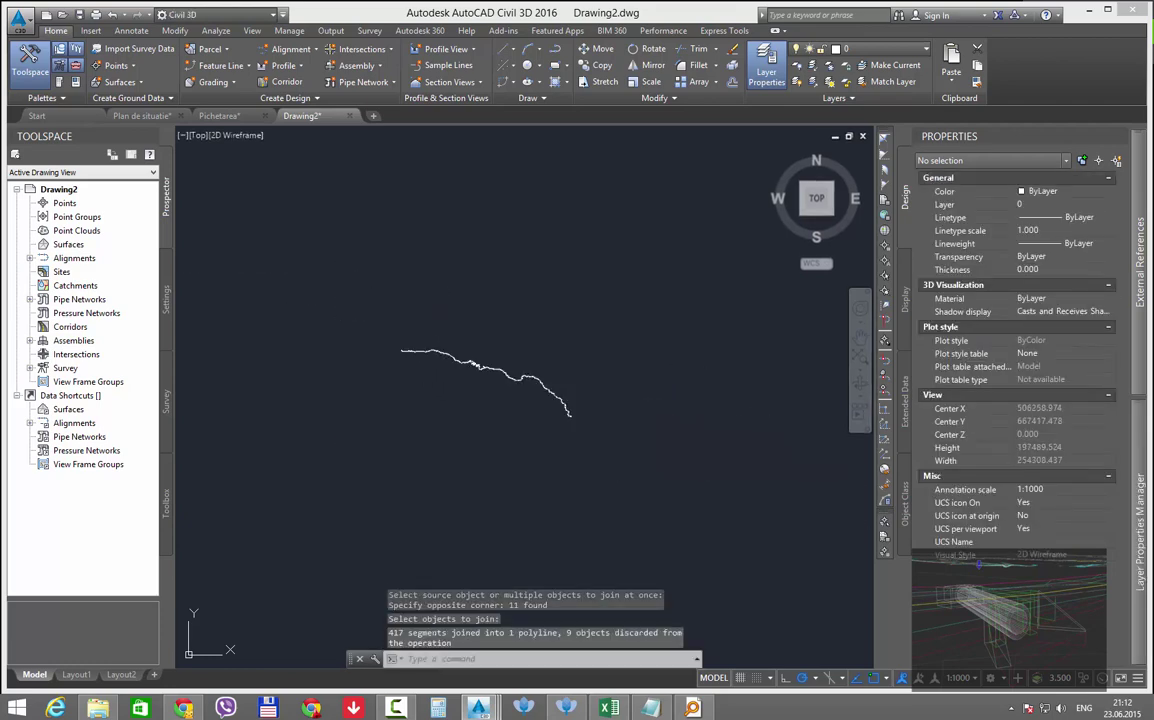
# Pull the second polyline's start point off the first road section's end, then snap it exactly onto that endpoint
pyautogui.click(433, 351)
pyautogui.scroll(15, 471, 362)
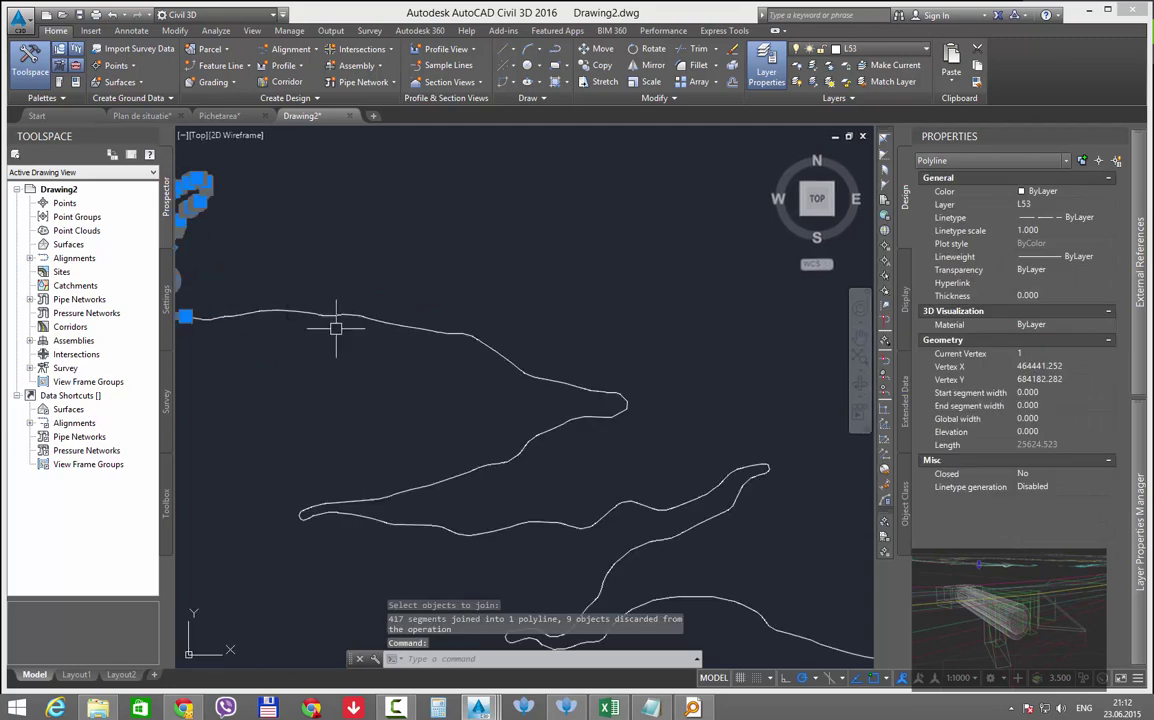
pyautogui.scroll(10, 254, 318)
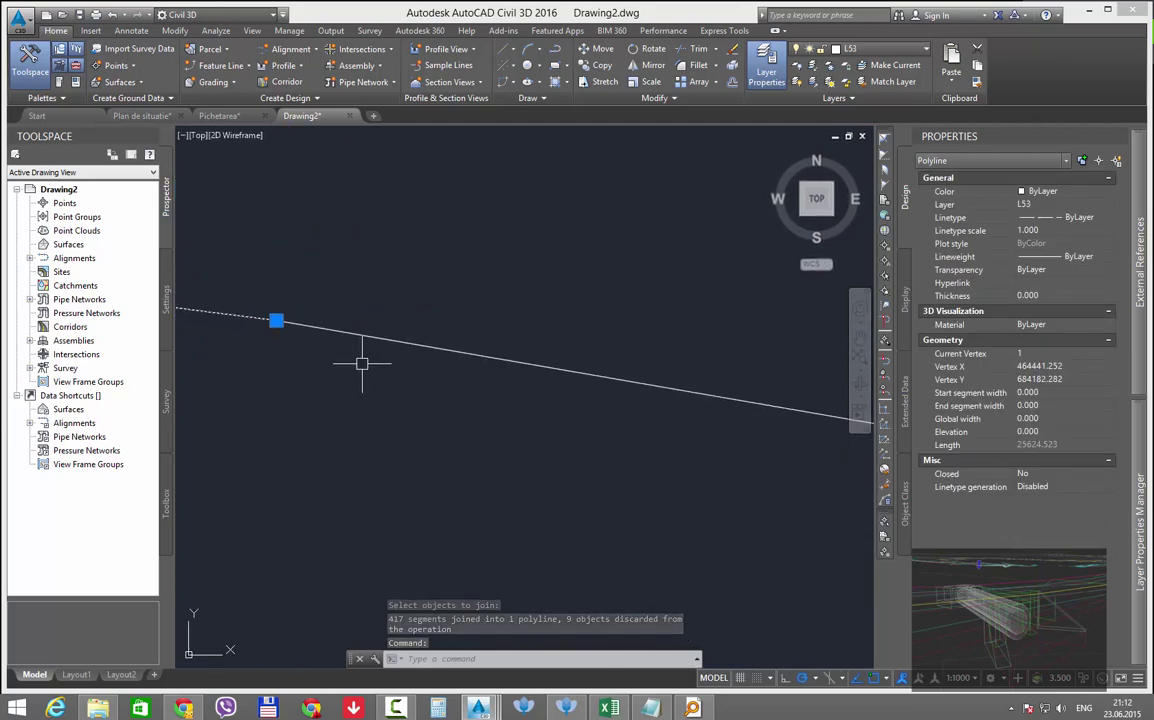
pyautogui.press('Escape')
pyautogui.click(297, 323)
pyautogui.click(276, 320)
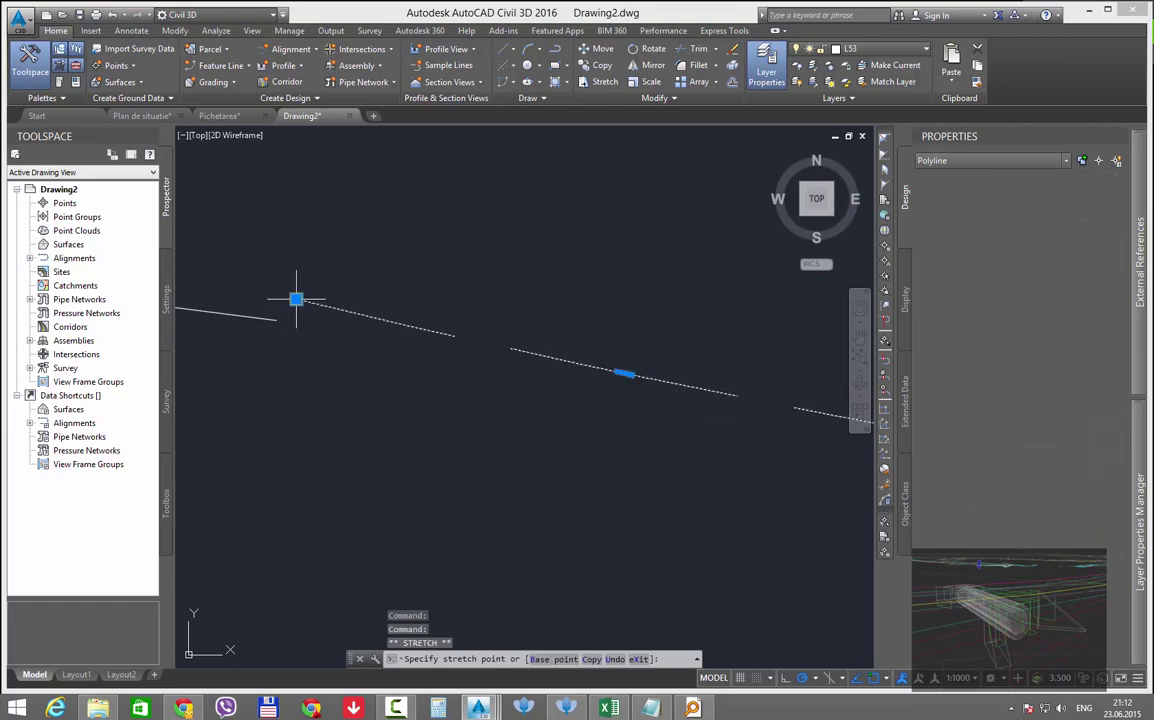
pyautogui.click(296, 299)
pyautogui.click(258, 319)
pyautogui.click(296, 299)
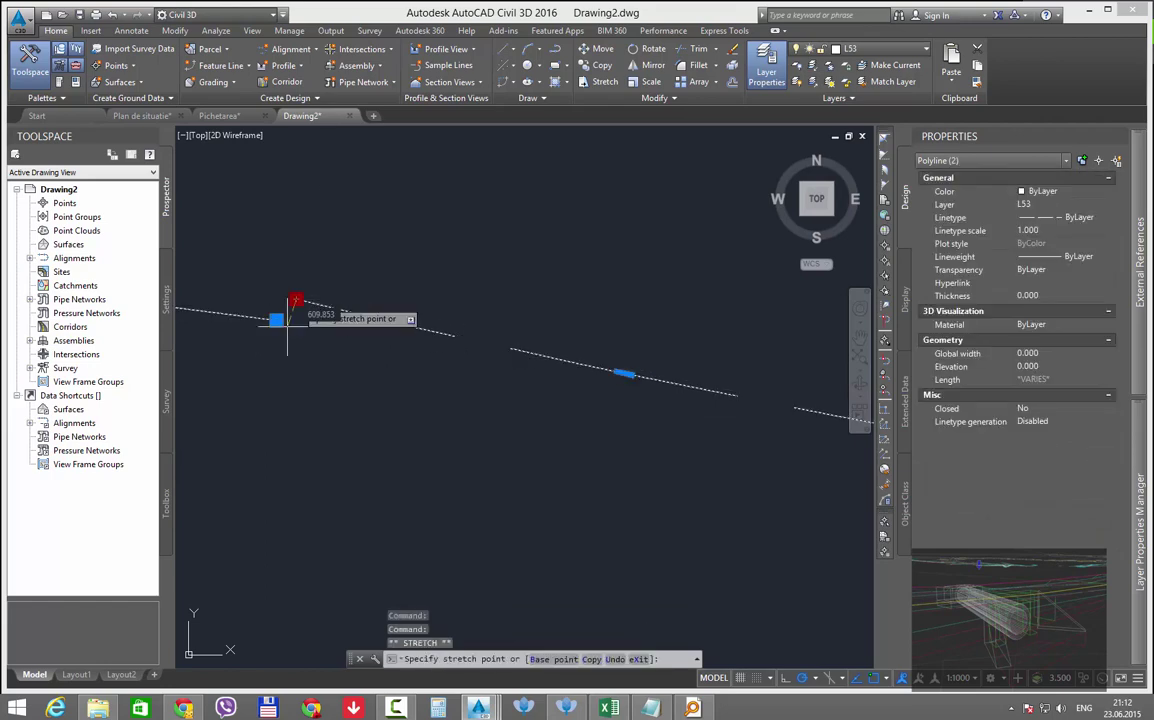
pyautogui.click(276, 320)
# Try to join the two polylines that meet at the next junction along the road
pyautogui.scroll(-15, 400, 365)
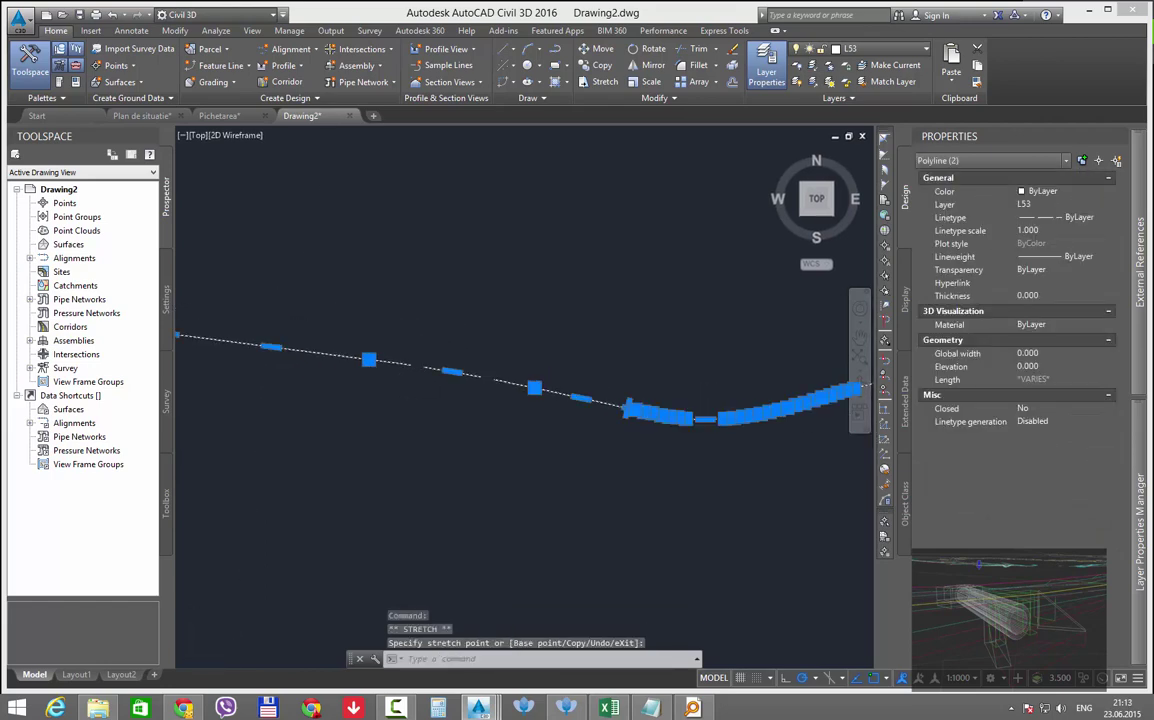
pyautogui.scroll(15, 464, 345)
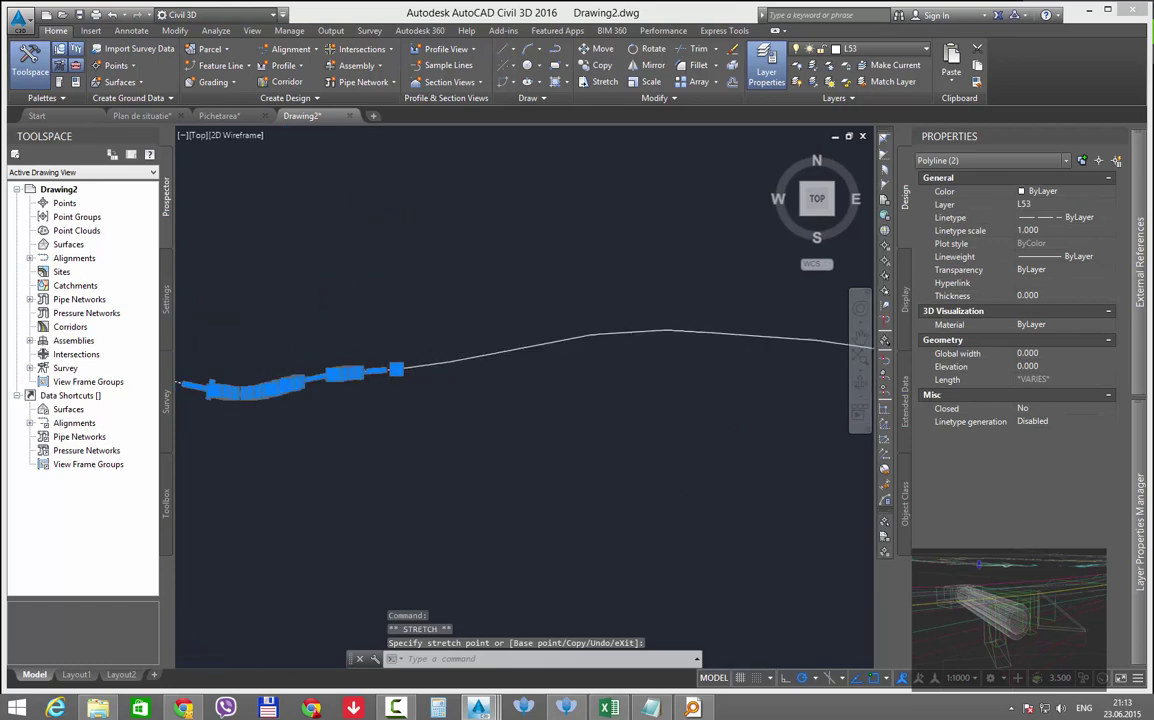
pyautogui.press('Escape')
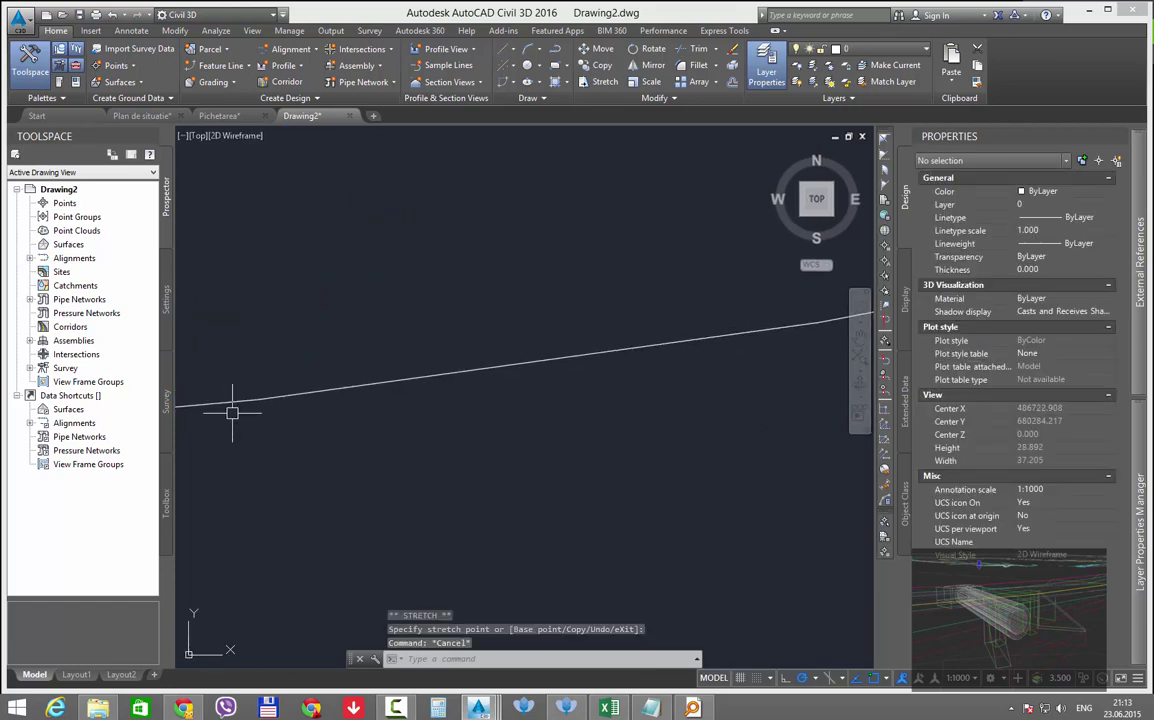
pyautogui.press('Return')
pyautogui.click(231, 401)
pyautogui.click(277, 398)
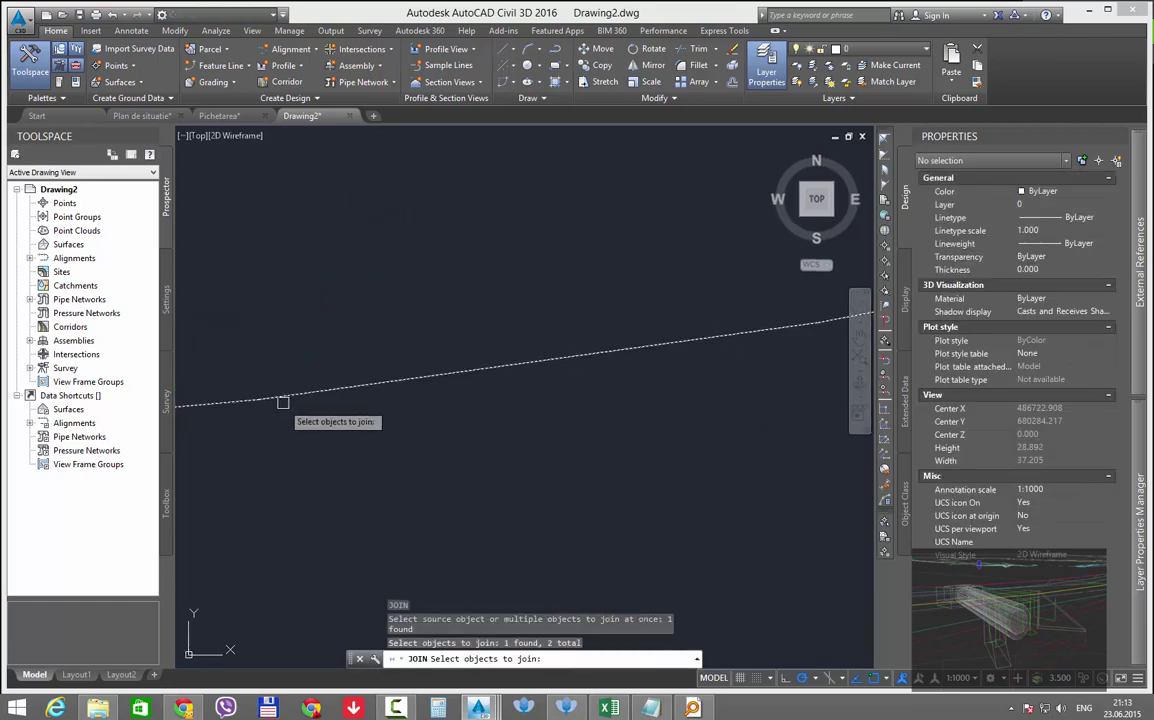
pyautogui.press('Return')
pyautogui.click(274, 398)
pyautogui.press('Escape')
# Pull the eastern polyline's start point away at this junction and snap it onto the adjoining polyline's endpoint
pyautogui.click(276, 399)
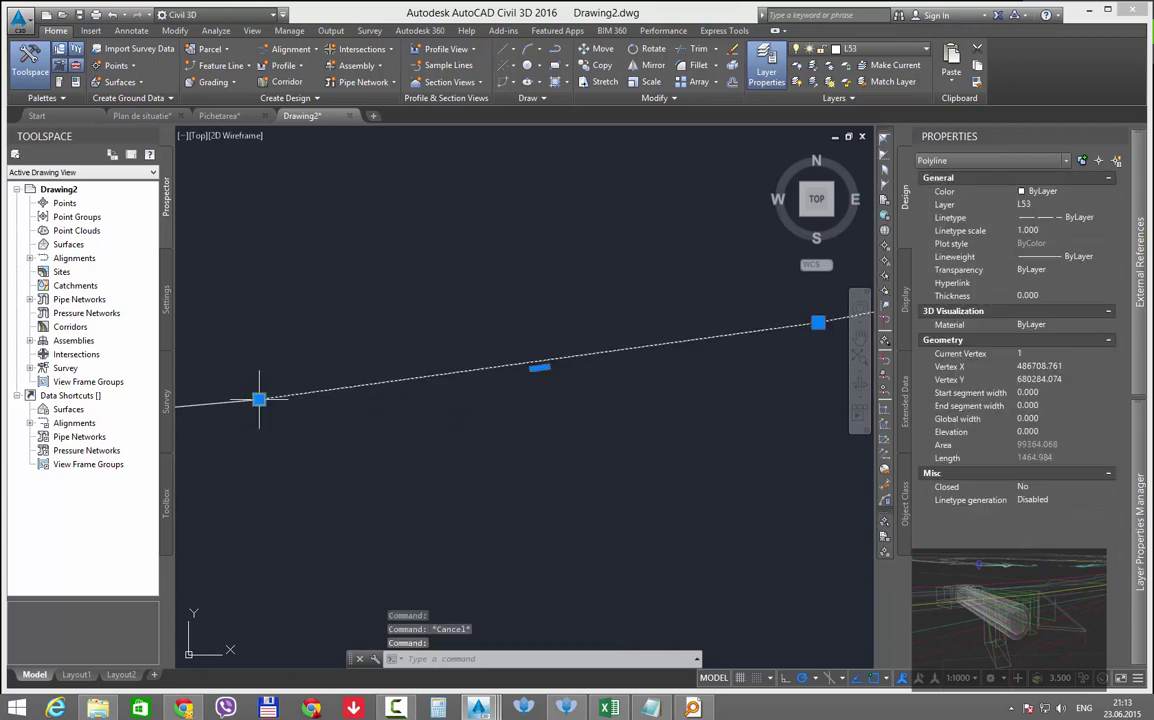
pyautogui.click(259, 400)
pyautogui.click(259, 363)
pyautogui.click(244, 402)
pyautogui.click(259, 363)
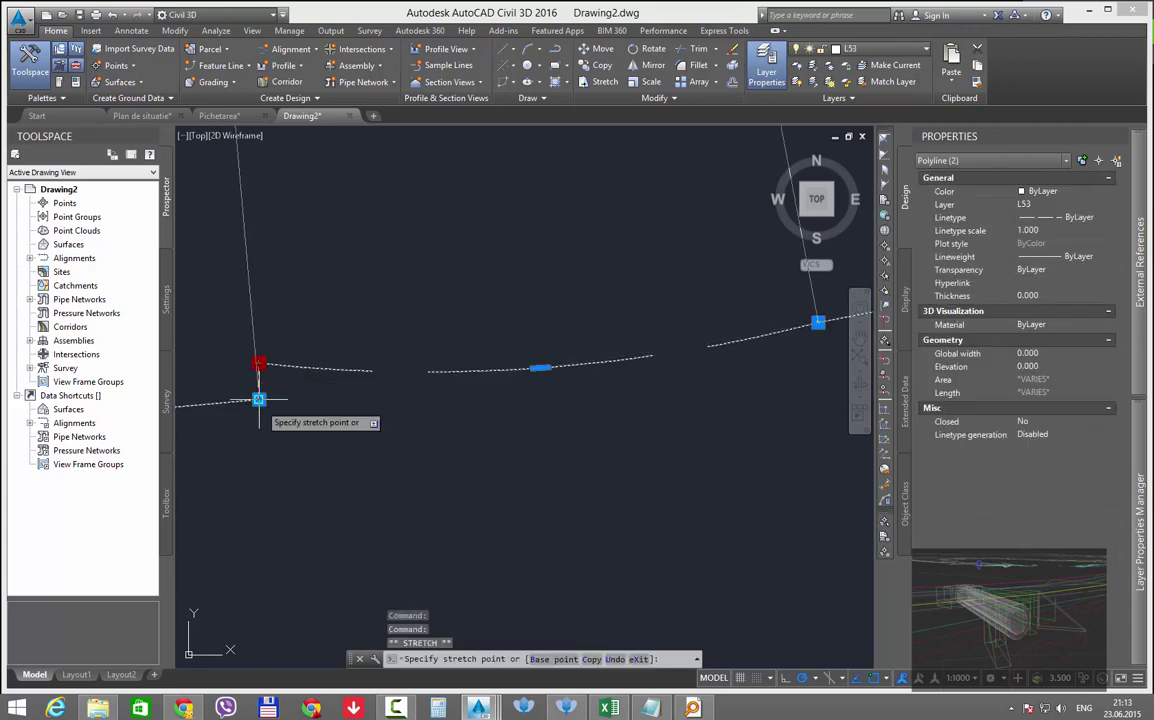
pyautogui.click(259, 400)
# At the hairpin bend, pull the lower polyline's start point away and snap it onto the upper polyline's endpoint
pyautogui.scroll(-15, 273, 379)
pyautogui.scroll(12, 356, 385)
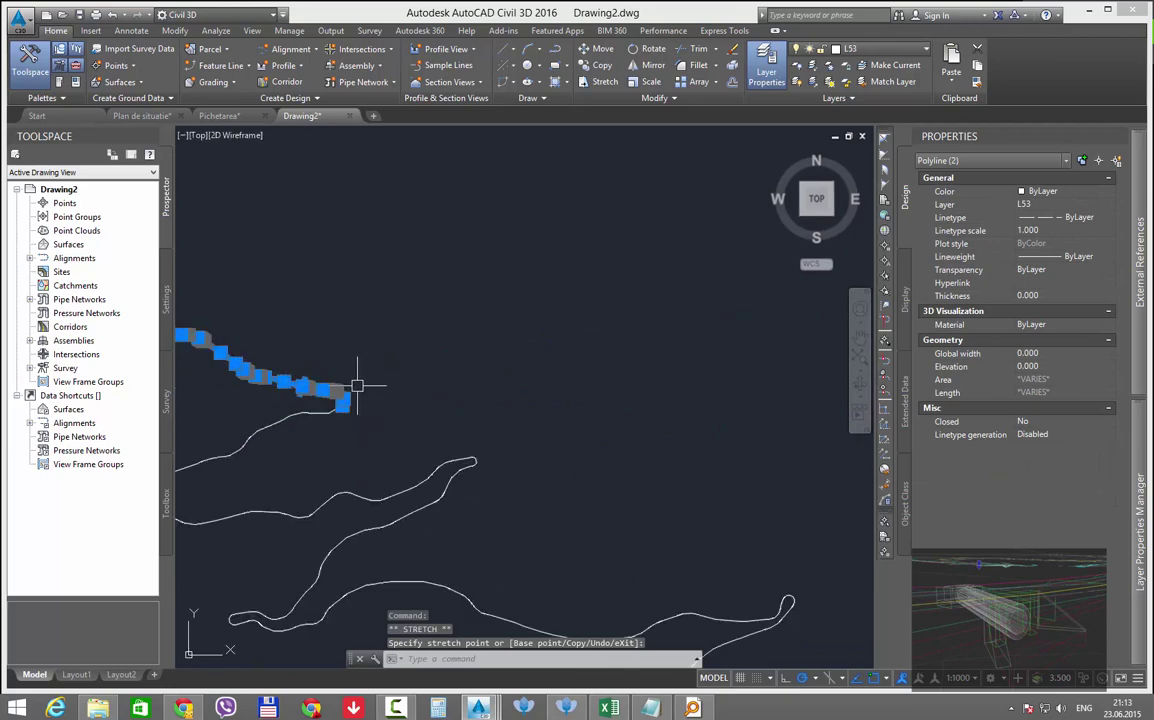
pyautogui.scroll(6, 372, 464)
pyautogui.scroll(4, 353, 456)
pyautogui.scroll(-10, 362, 452)
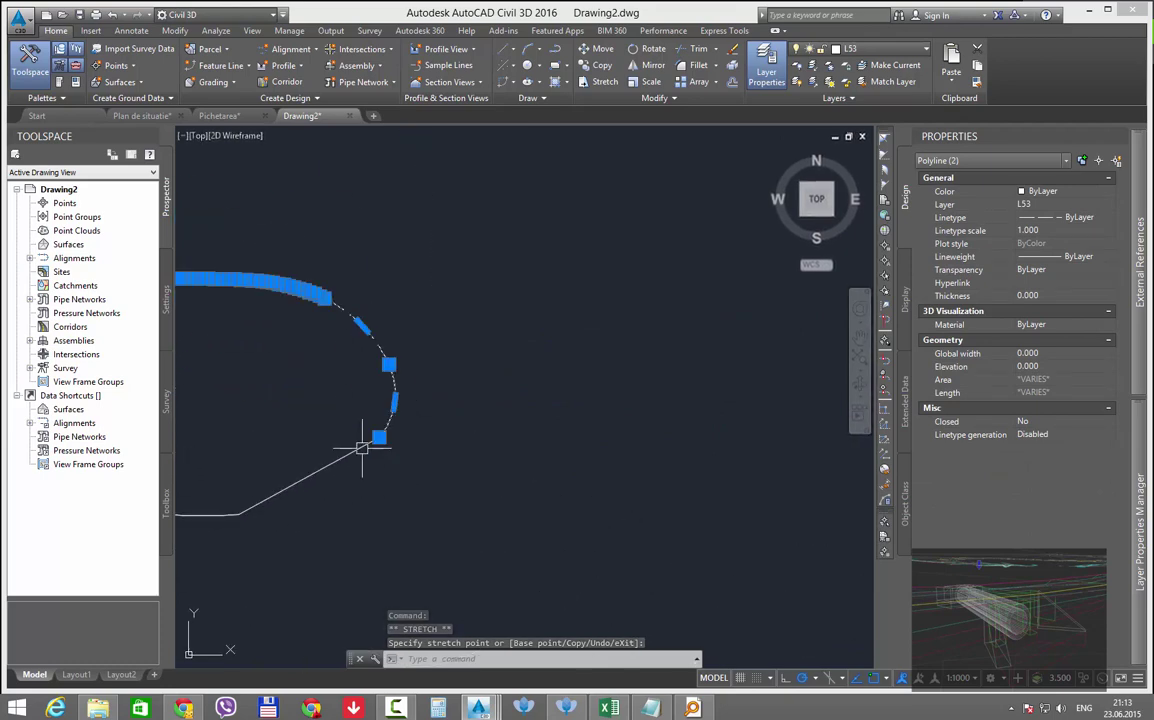
pyautogui.moveTo(322, 467); pyautogui.dragTo(453, 424, button='middle')
pyautogui.click(453, 427)
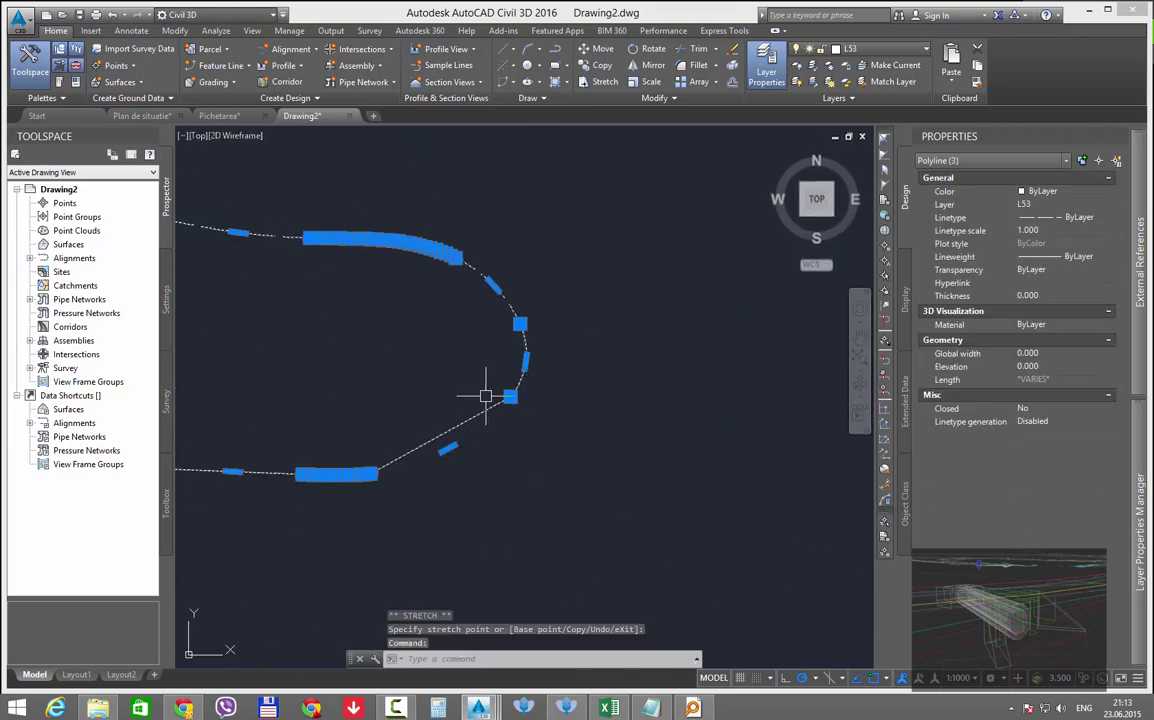
pyautogui.scroll(6, 492, 400)
pyautogui.scroll(5, 564, 401)
pyautogui.press('Escape')
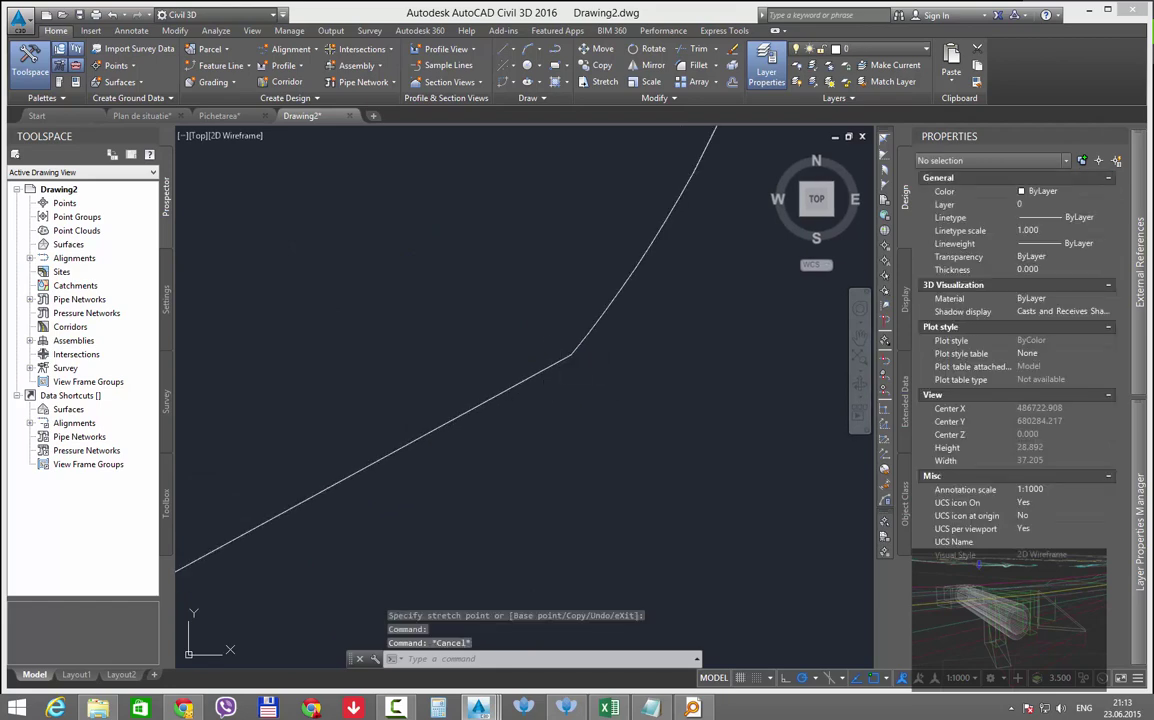
pyautogui.click(554, 367)
pyautogui.click(571, 355)
pyautogui.click(609, 409)
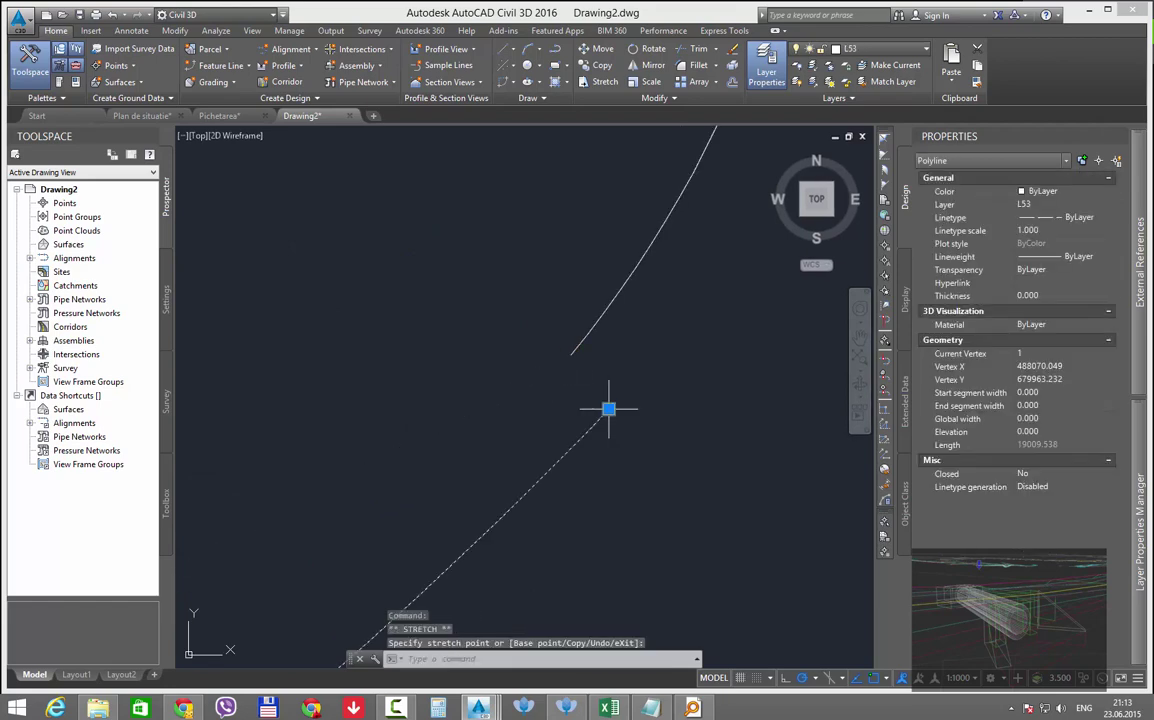
pyautogui.click(583, 337)
pyautogui.click(609, 409)
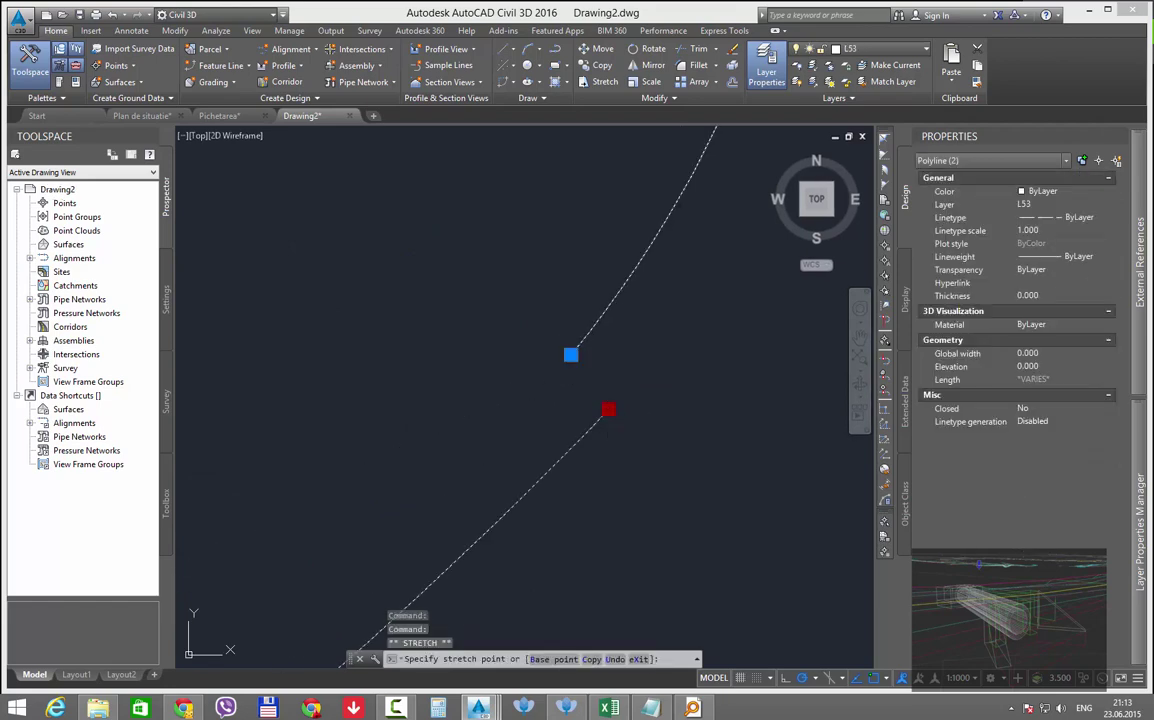
pyautogui.click(571, 355)
# At the next junction southeast along the road, pull the eastern polyline's start point off the western polyline's end
pyautogui.scroll(-5, 574, 380)
pyautogui.scroll(-12, 563, 337)
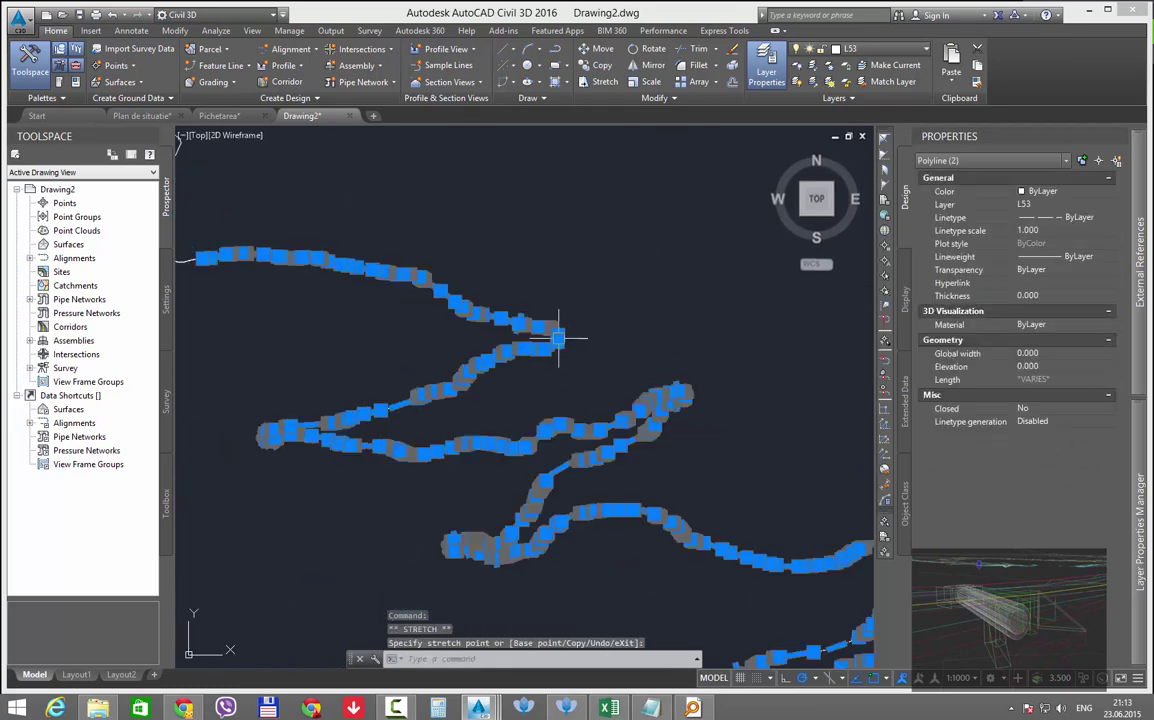
pyautogui.moveTo(698, 562); pyautogui.dragTo(327, 411, button='middle')
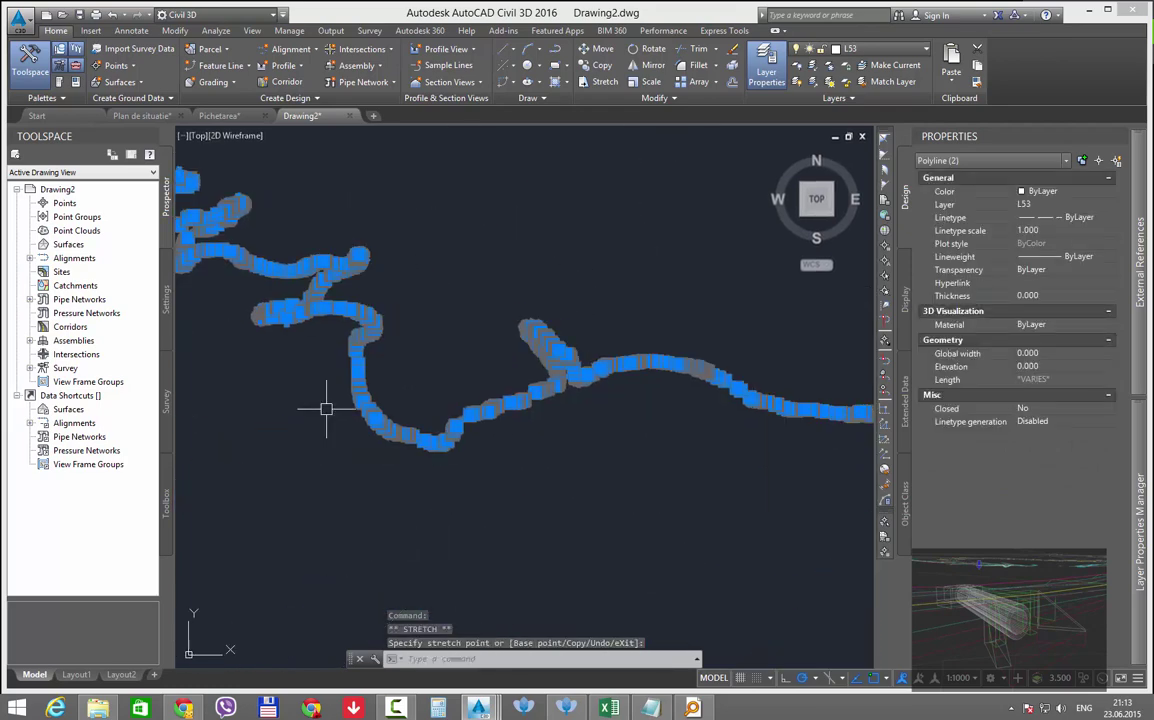
pyautogui.scroll(-7, 575, 433)
pyautogui.scroll(-4, 556, 414)
pyautogui.scroll(9, 640, 433)
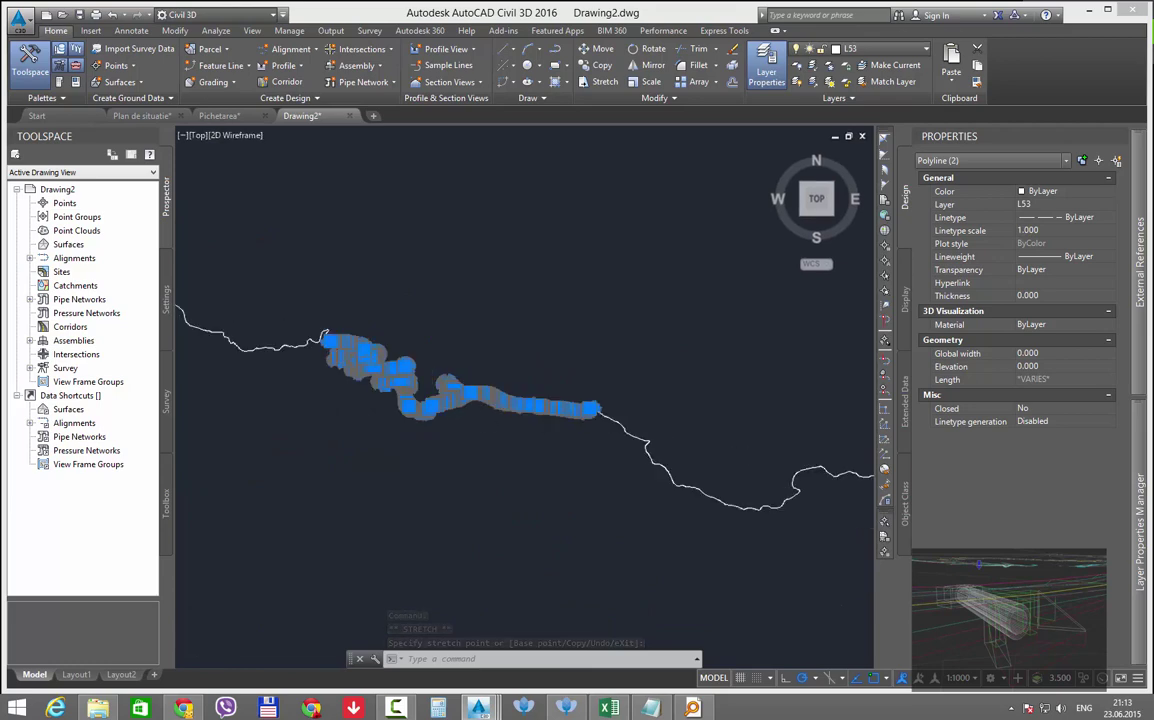
pyautogui.scroll(4, 568, 381)
pyautogui.scroll(4, 464, 295)
pyautogui.scroll(4, 410, 322)
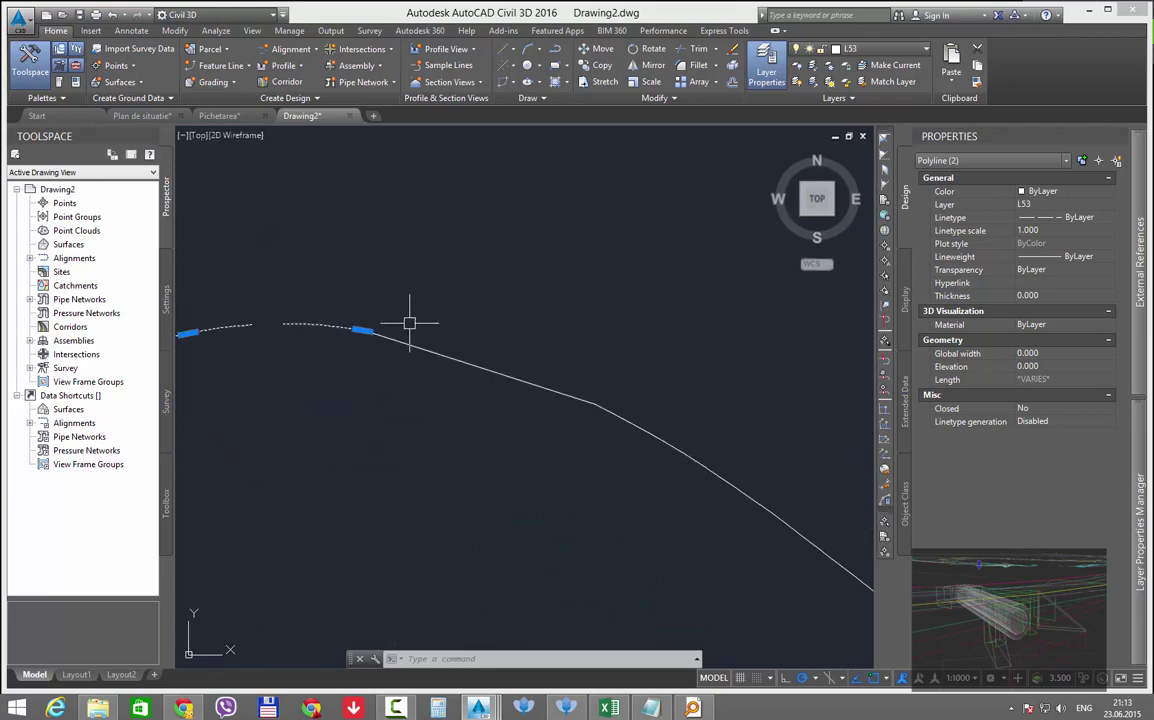
pyautogui.scroll(3, 363, 337)
pyautogui.press('Escape')
pyautogui.click(347, 348)
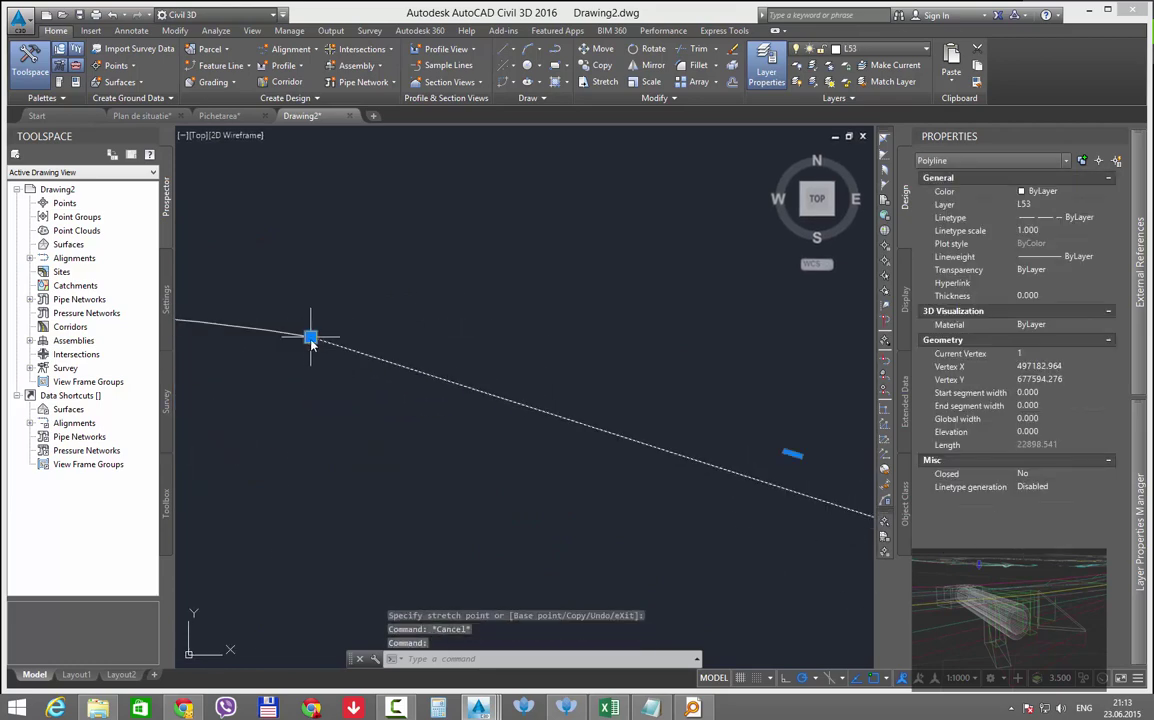
pyautogui.click(310, 337)
pyautogui.click(353, 307)
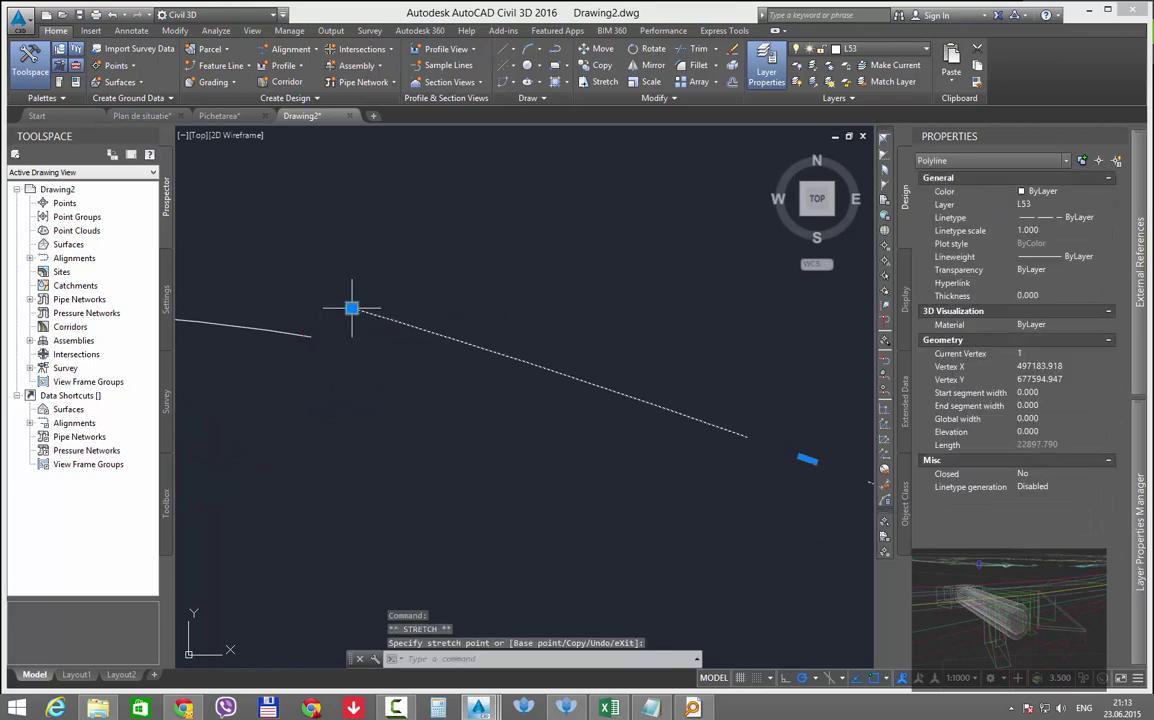
# Try to stretch the eastern polyline's displaced start point back onto the western polyline's endpoint
pyautogui.click(281, 334)
pyautogui.click(353, 308)
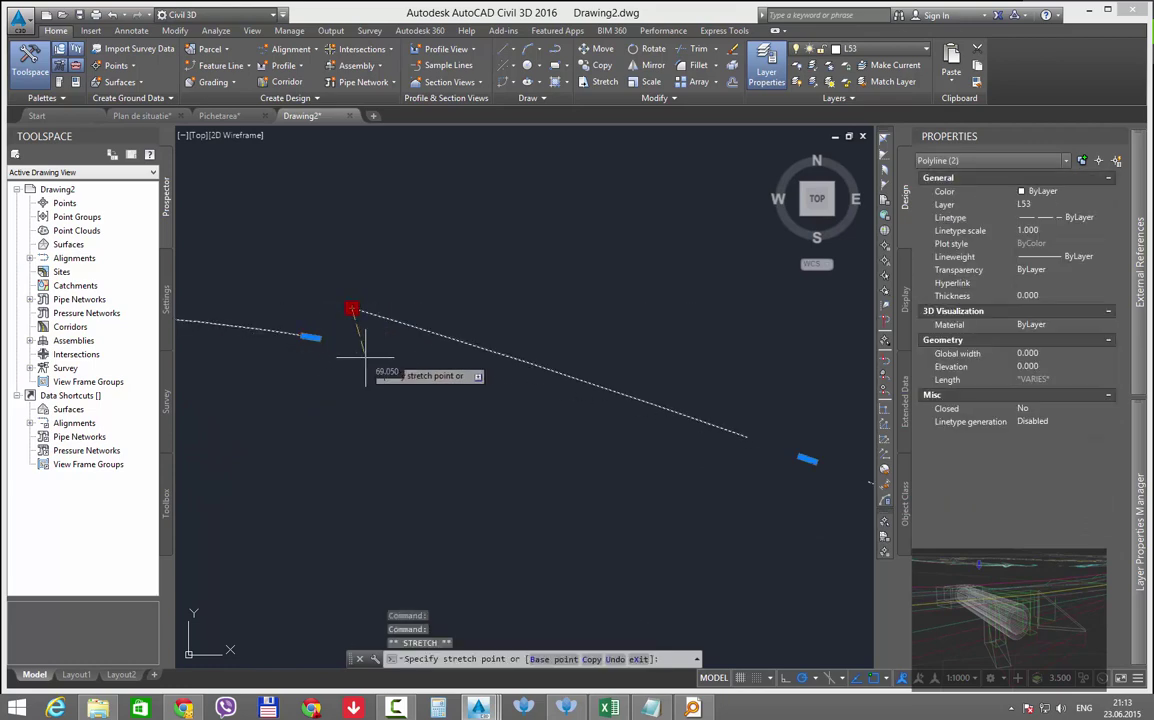
pyautogui.press('Escape')
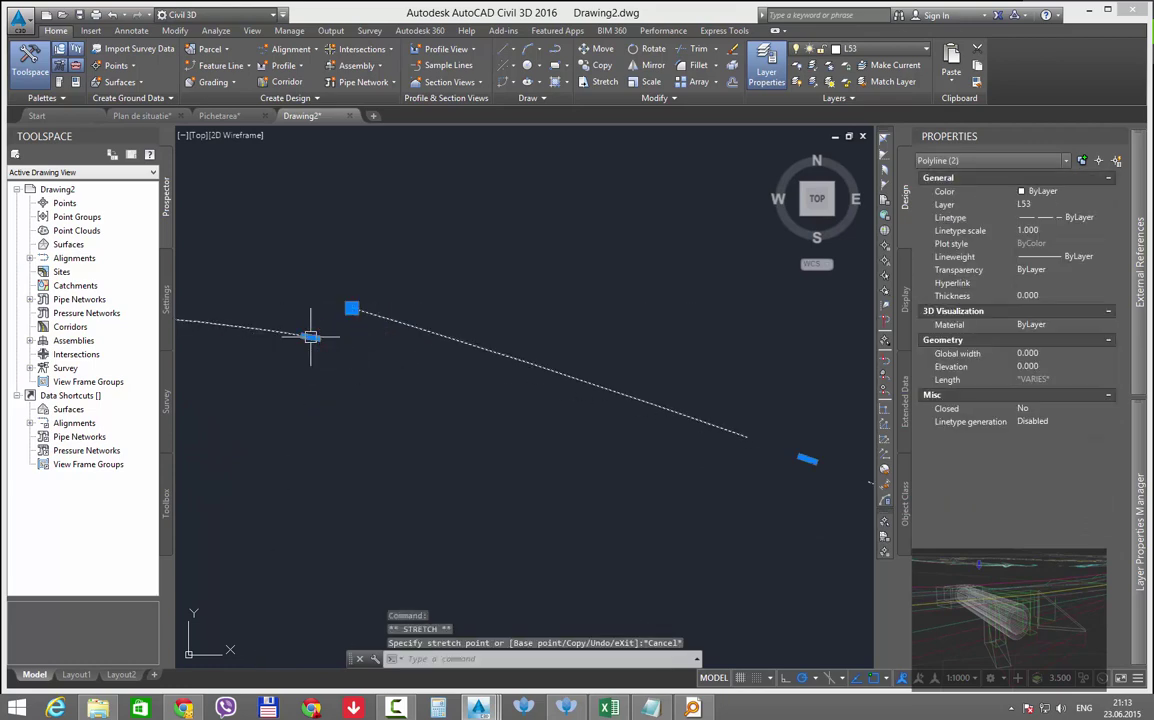
pyautogui.scroll(5, 450, 368)
pyautogui.scroll(-5, 440, 366)
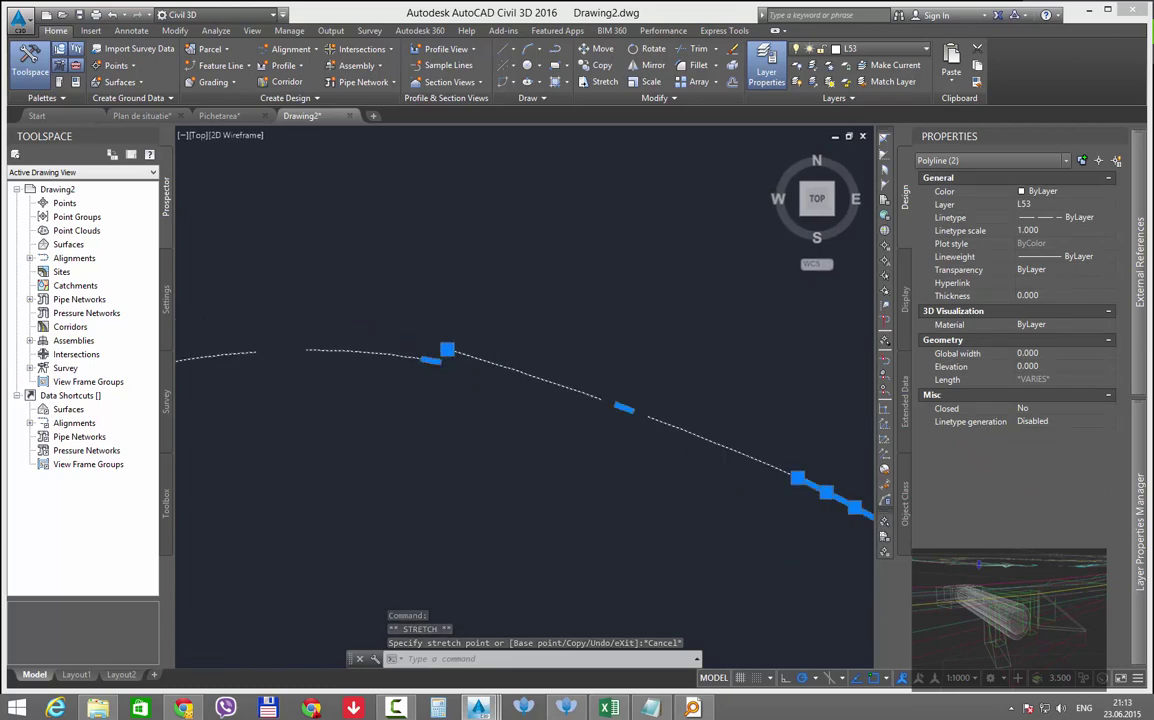
# Reselect both polylines at the gap, then clear the selection and undo the last grip stretch
pyautogui.press('Escape')
pyautogui.click(412, 344)
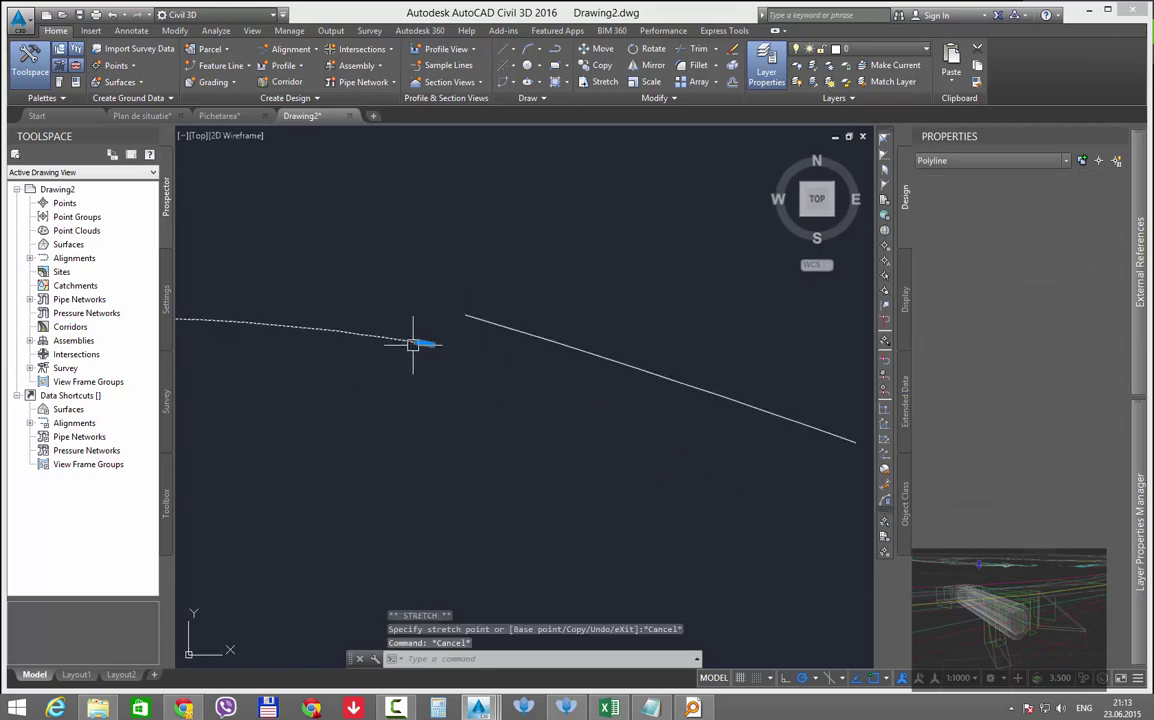
pyautogui.click(481, 321)
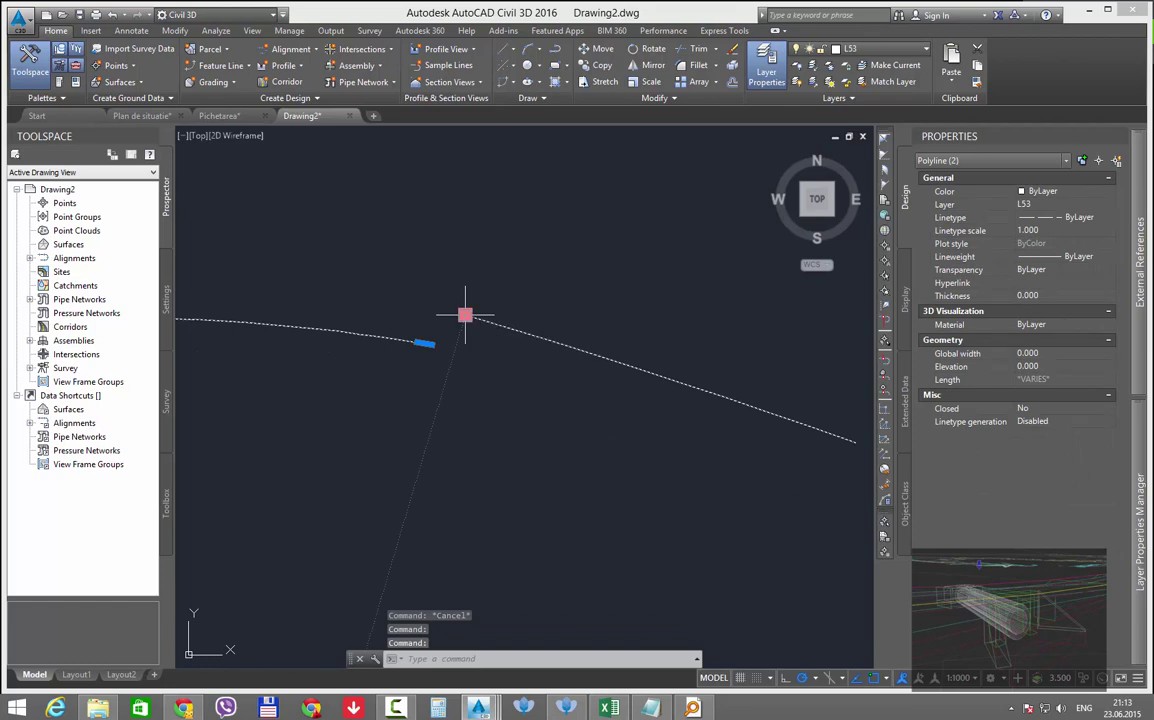
pyautogui.press('Escape')
pyautogui.write('u')
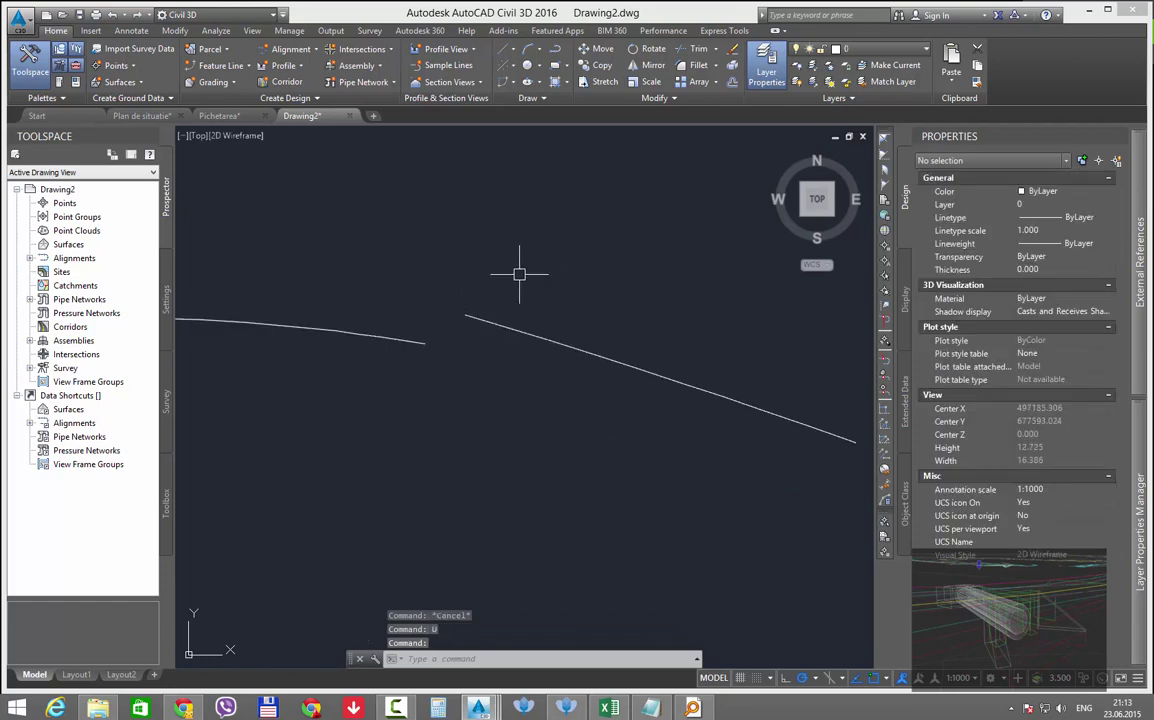
pyautogui.press('Return')
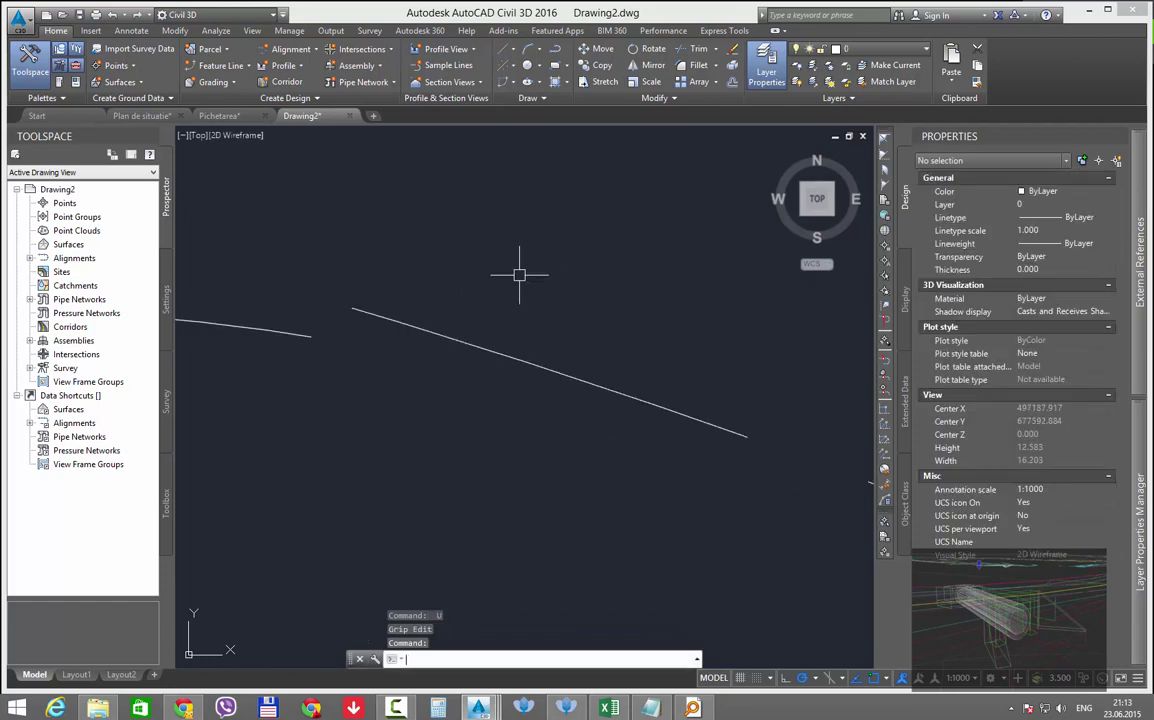
# Pull the western polyline's endpoint away from the junction and snap it back onto the eastern polyline's start point
pyautogui.click(302, 336)
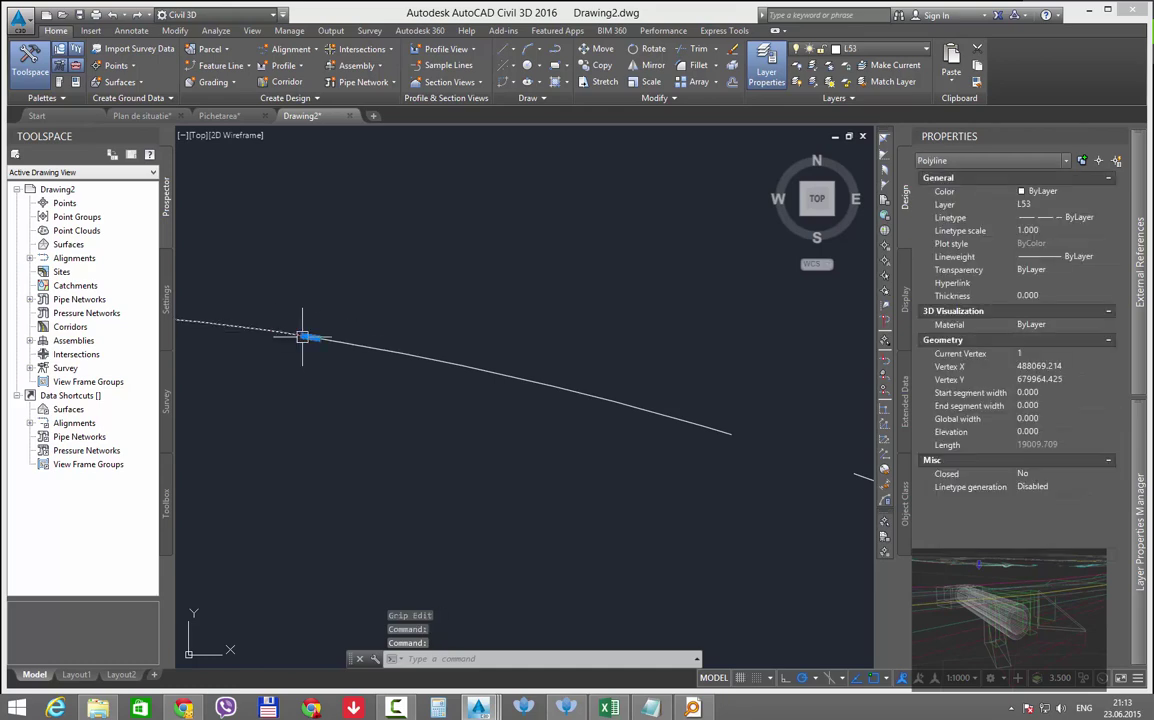
pyautogui.click(309, 337)
pyautogui.click(331, 280)
pyautogui.scroll(-5, 489, 331)
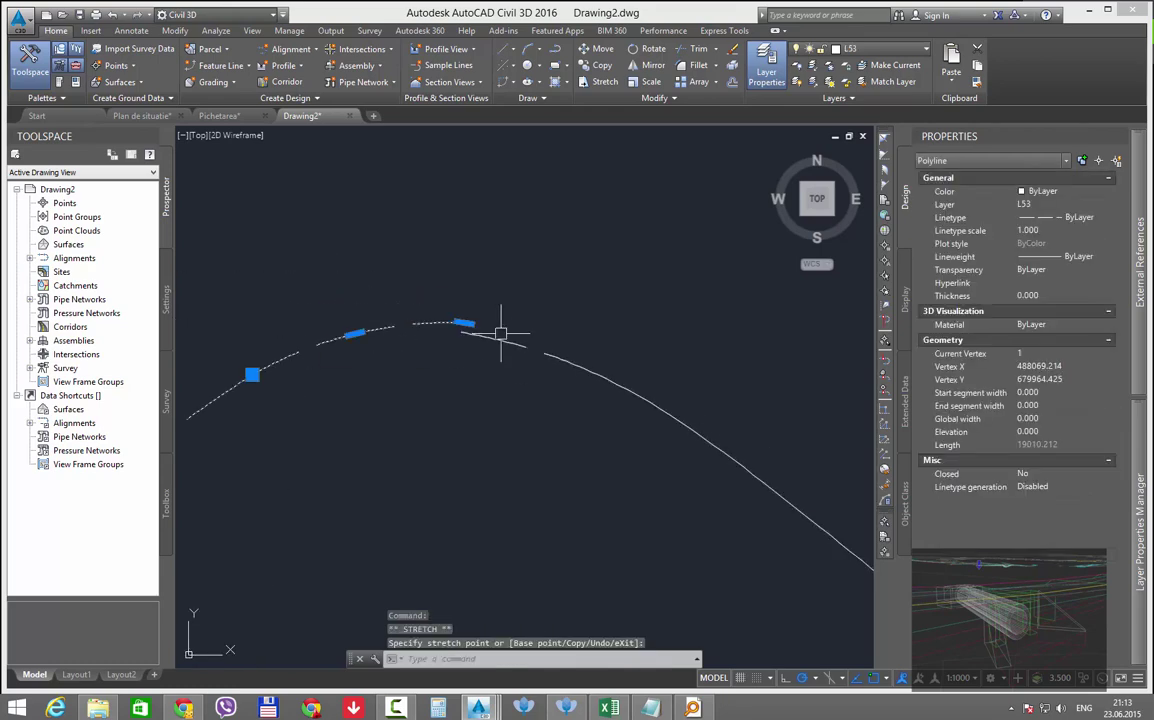
pyautogui.moveTo(434, 348)
pyautogui.mouseDown(button='middle')
pyautogui.moveTo(672, 328)
pyautogui.moveTo(554, 361)
pyautogui.mouseUp(button='middle')
pyautogui.scroll(3, 554, 361)
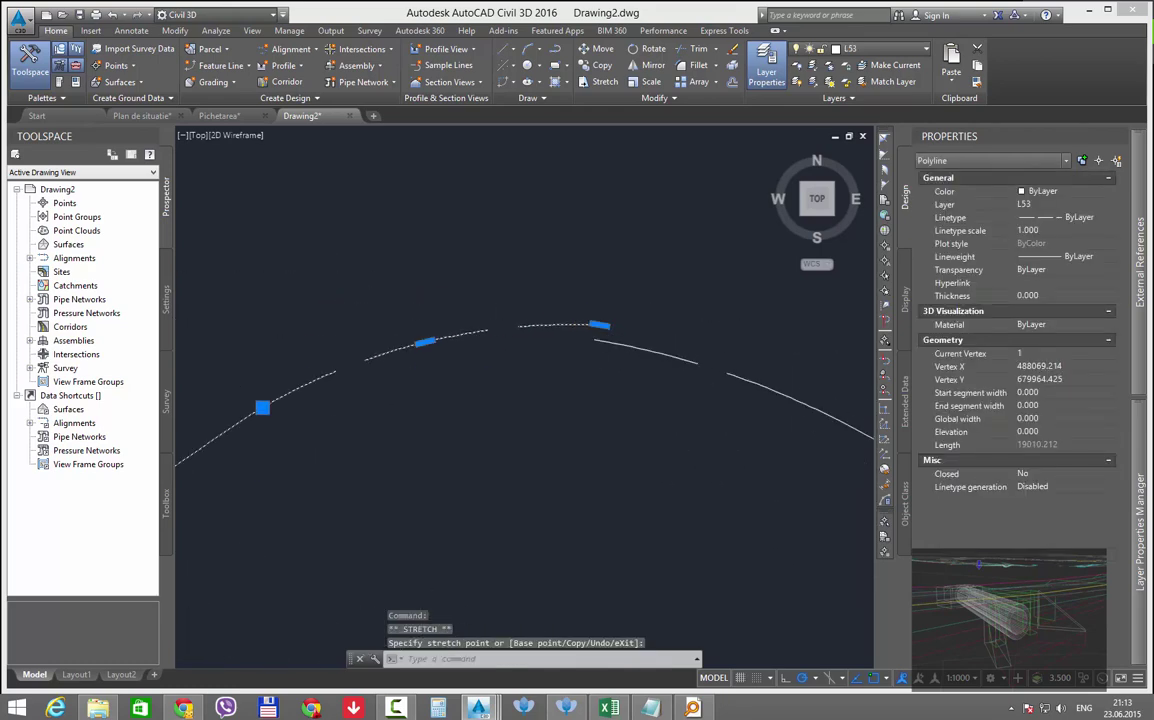
pyautogui.scroll(2, 600, 341)
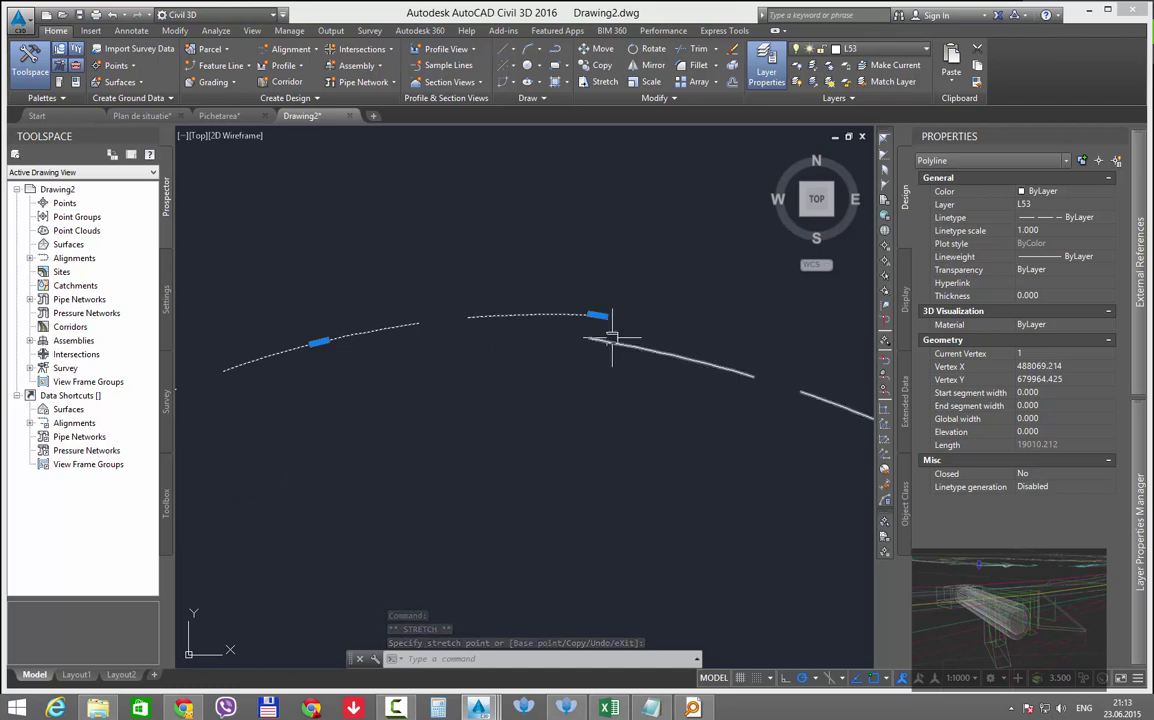
pyautogui.click(611, 342)
pyautogui.click(597, 315)
pyautogui.click(589, 338)
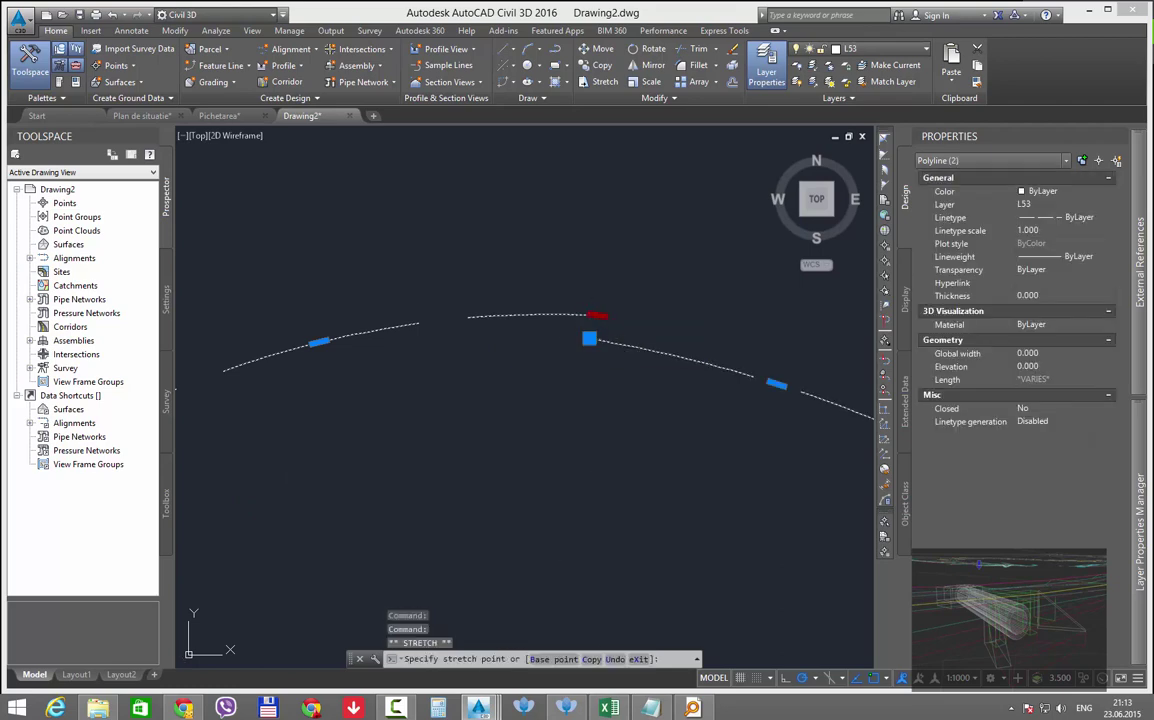
pyautogui.press('Escape')
pyautogui.press('Escape')
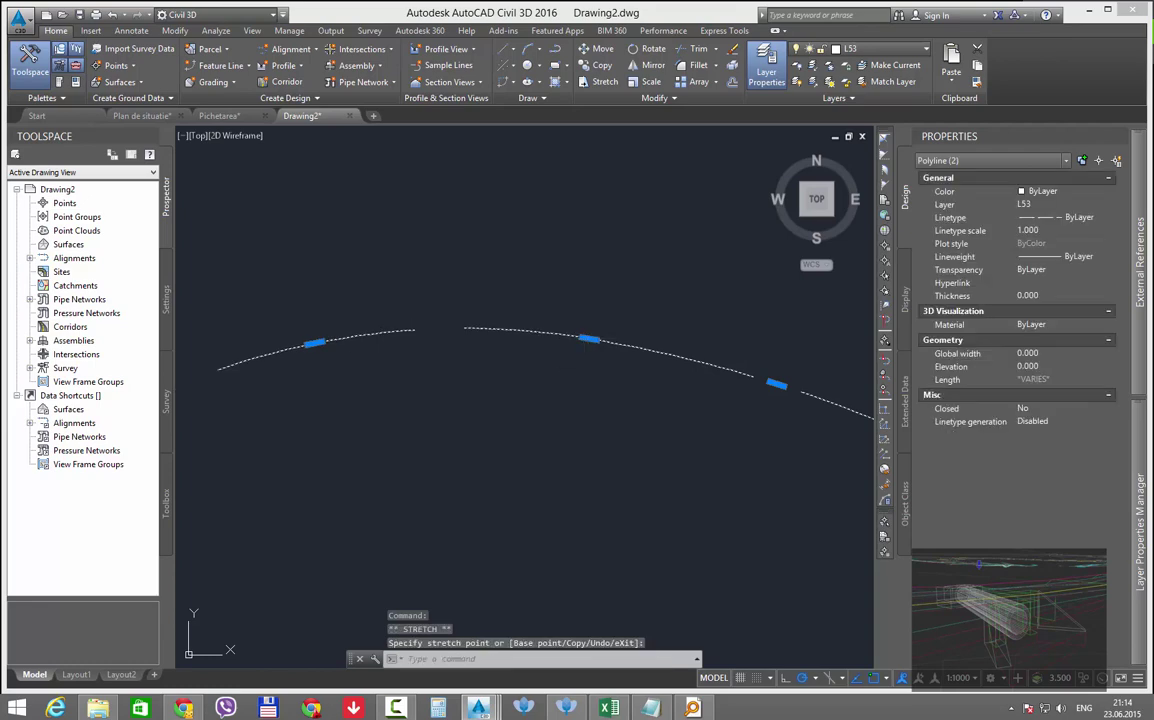
# Try to join the western and eastern polylines at this junction with the Join command
pyautogui.write('j')
pyautogui.press('Return')
pyautogui.click(559, 337)
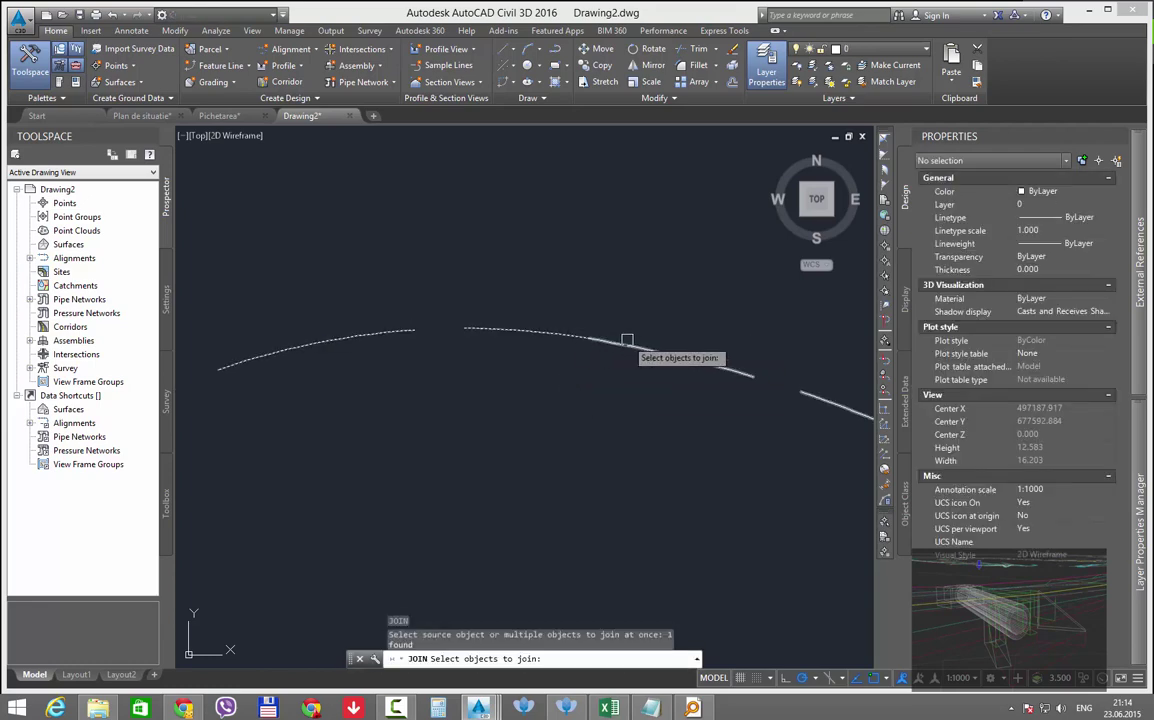
pyautogui.click(626, 341)
pyautogui.press('Return')
pyautogui.click(605, 342)
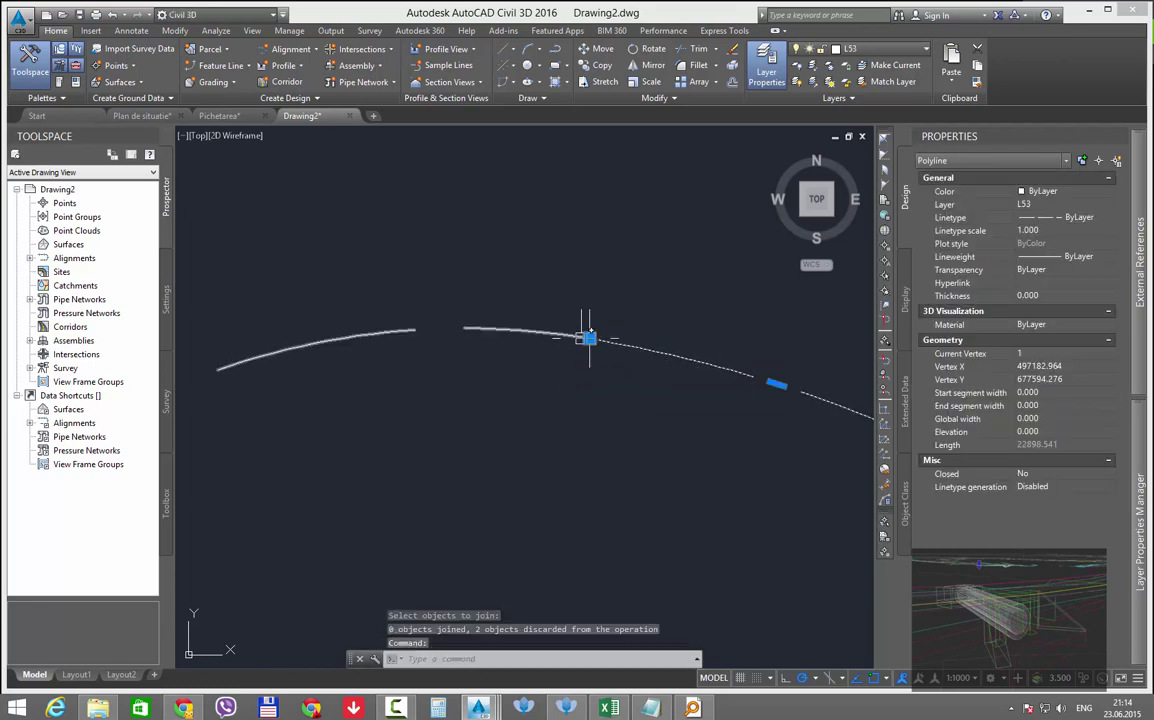
# Pull the western polyline's endpoint straight up, clear of the eastern polyline's start point
pyautogui.press('Escape')
pyautogui.click(584, 337)
pyautogui.click(590, 338)
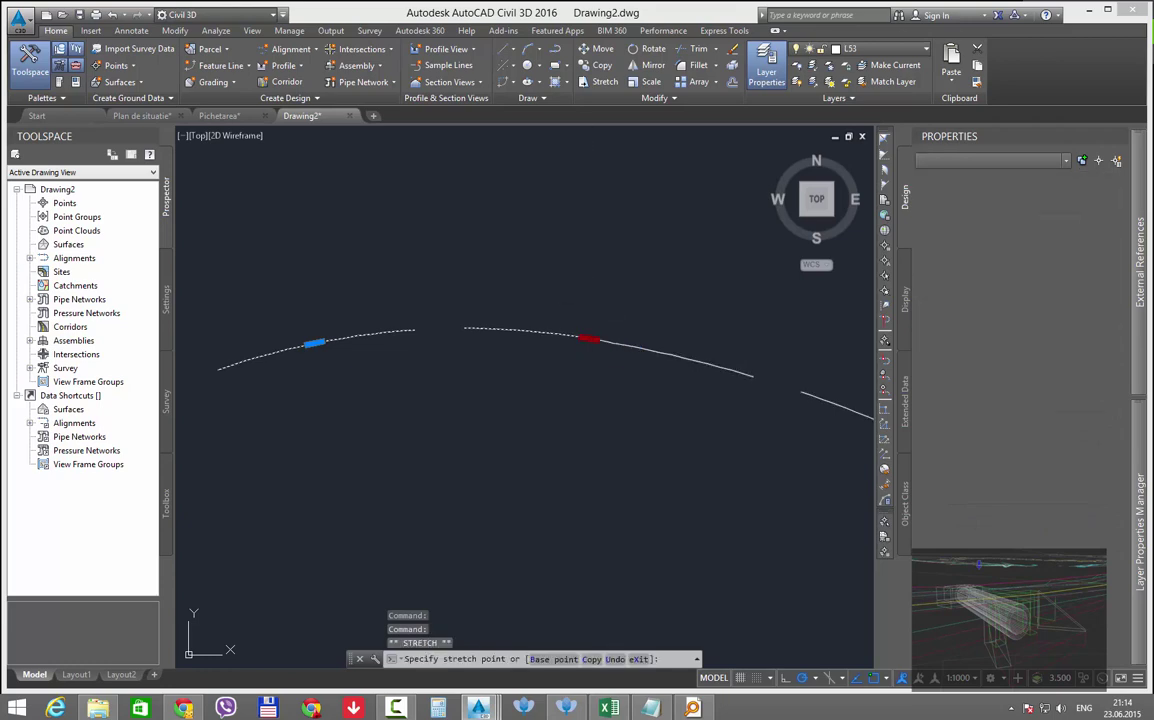
pyautogui.click(590, 308)
pyautogui.press('Escape')
# Draw a short vertical polyline crossing the western polyline just before its displaced end
pyautogui.write('pl')
pyautogui.press('Return')
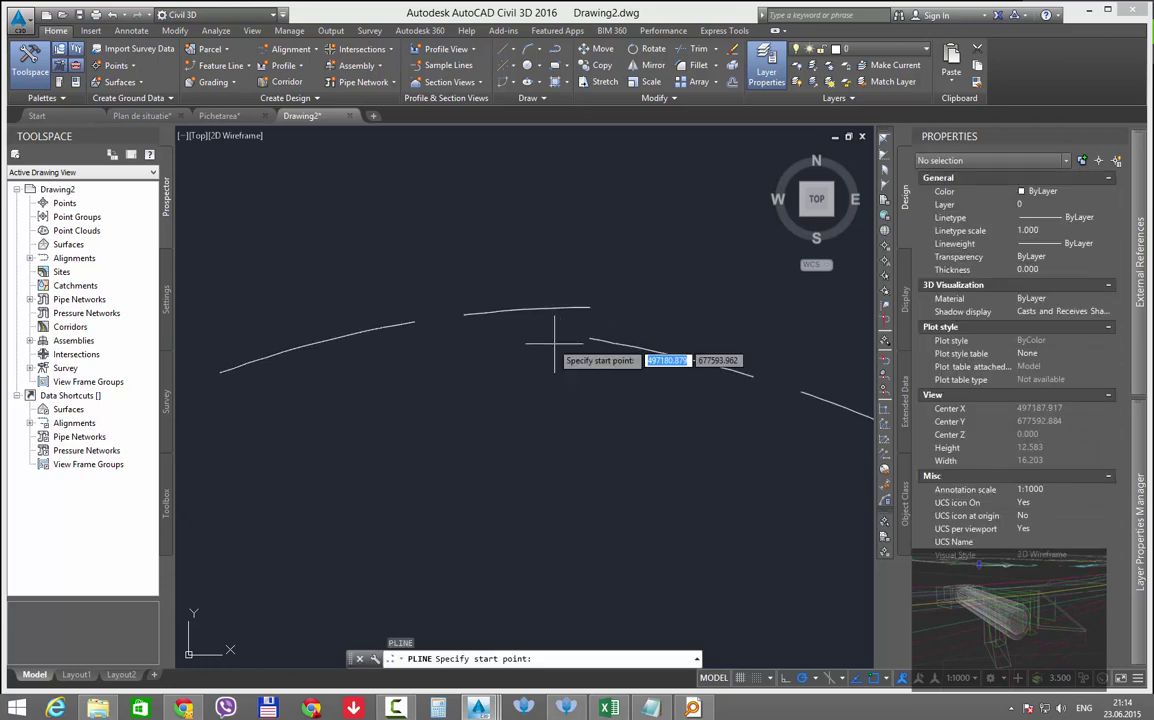
pyautogui.click(546, 334)
pyautogui.click(546, 222)
pyautogui.press('Return')
# Trim the western polyline's end back to the vertical cutting line and erase that line
pyautogui.write('t')
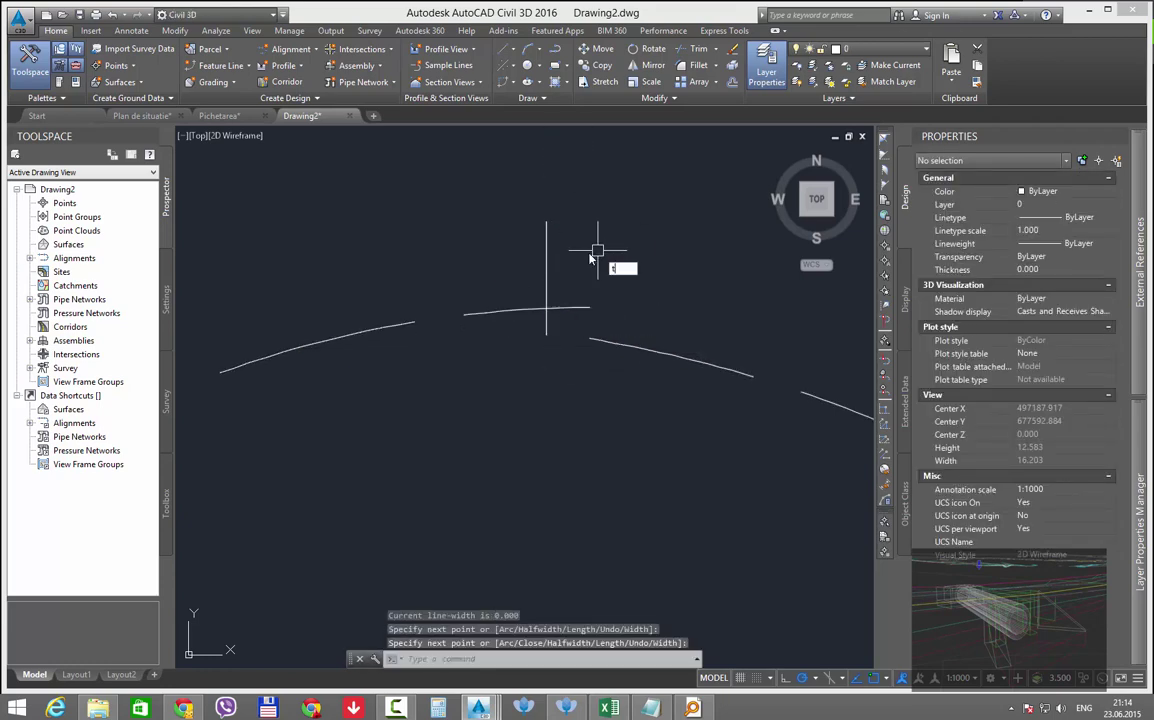
pyautogui.write('r')
pyautogui.press('Return')
pyautogui.click(550, 257)
pyautogui.press('Return')
pyautogui.click(567, 308)
pyautogui.press('Return')
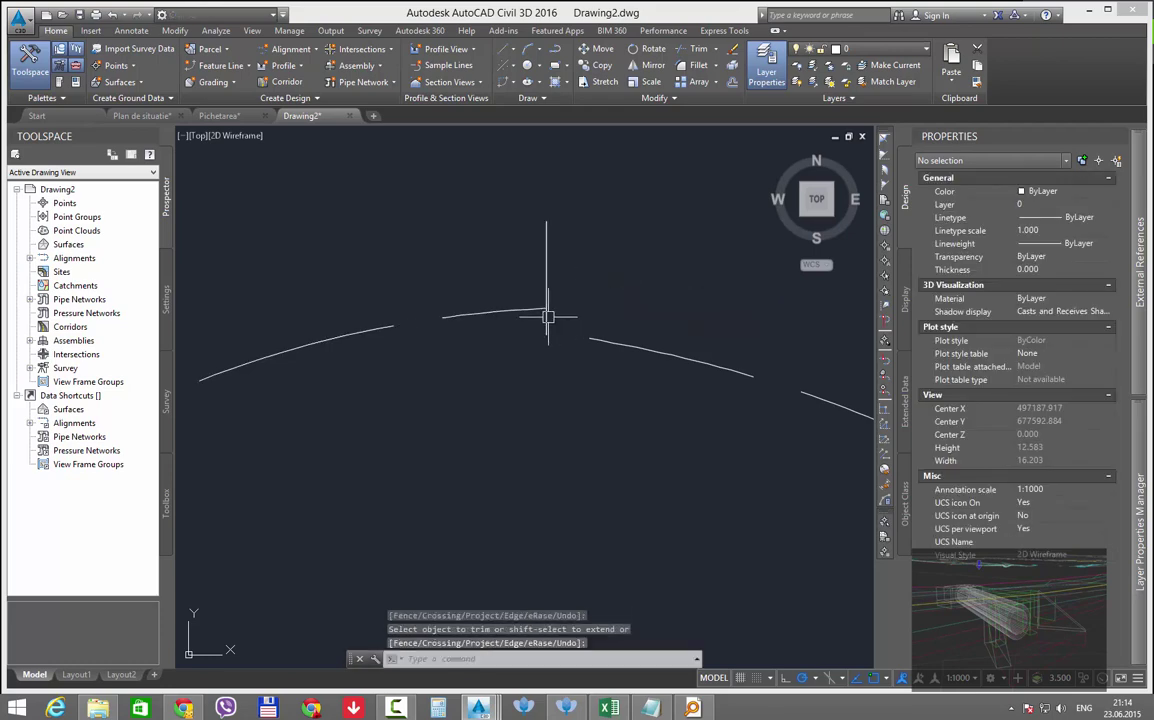
pyautogui.click(547, 321)
pyautogui.write('e')
pyautogui.press('Return')
# Stretch the trimmed western polyline's endpoint onto the eastern polyline's start point and select both polylines
pyautogui.click(528, 309)
pyautogui.click(546, 309)
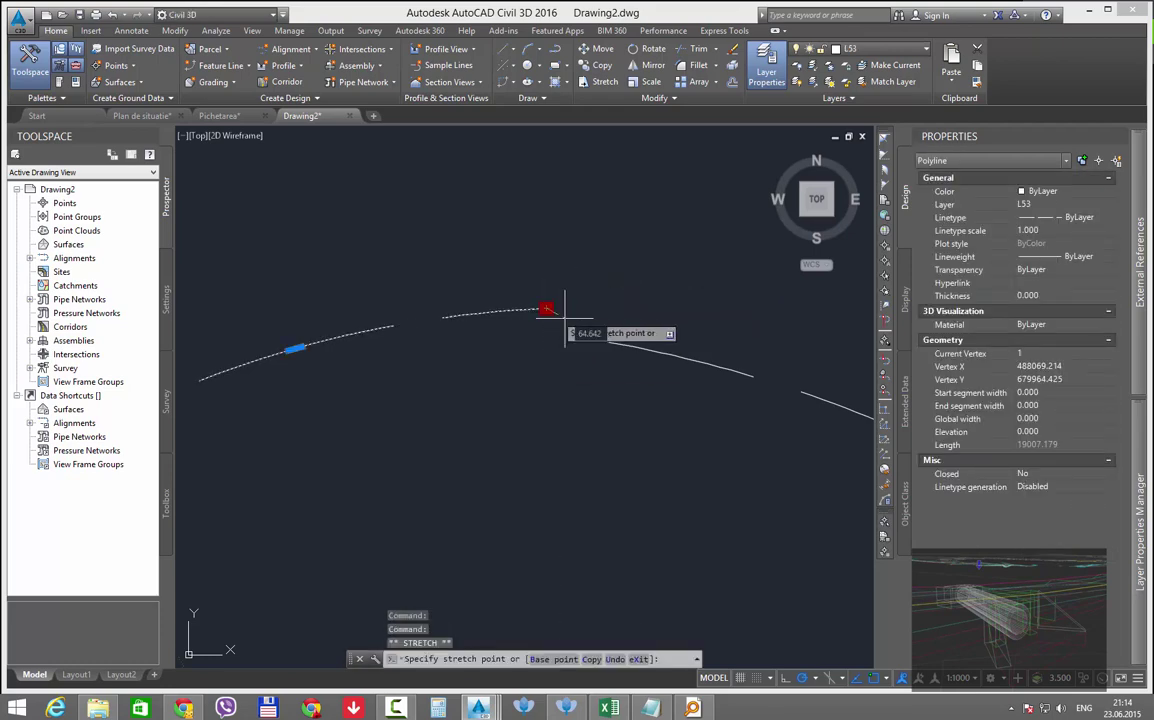
pyautogui.click(589, 338)
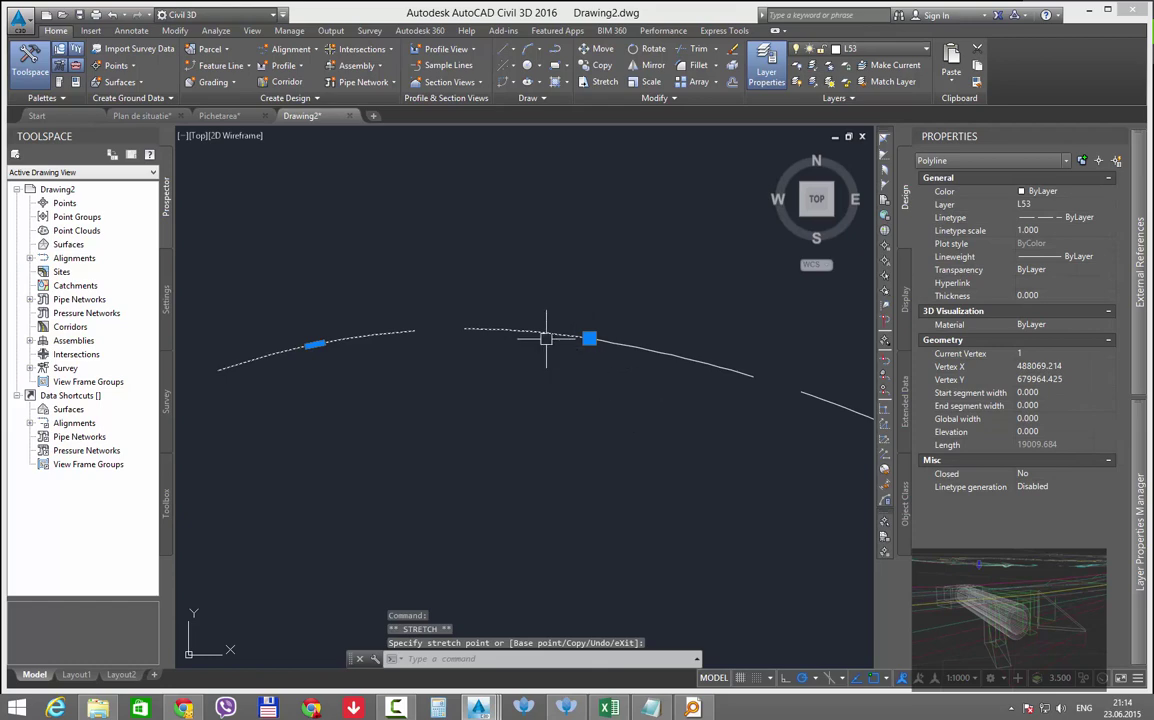
pyautogui.scroll(-4, 532, 338)
pyautogui.click(579, 343)
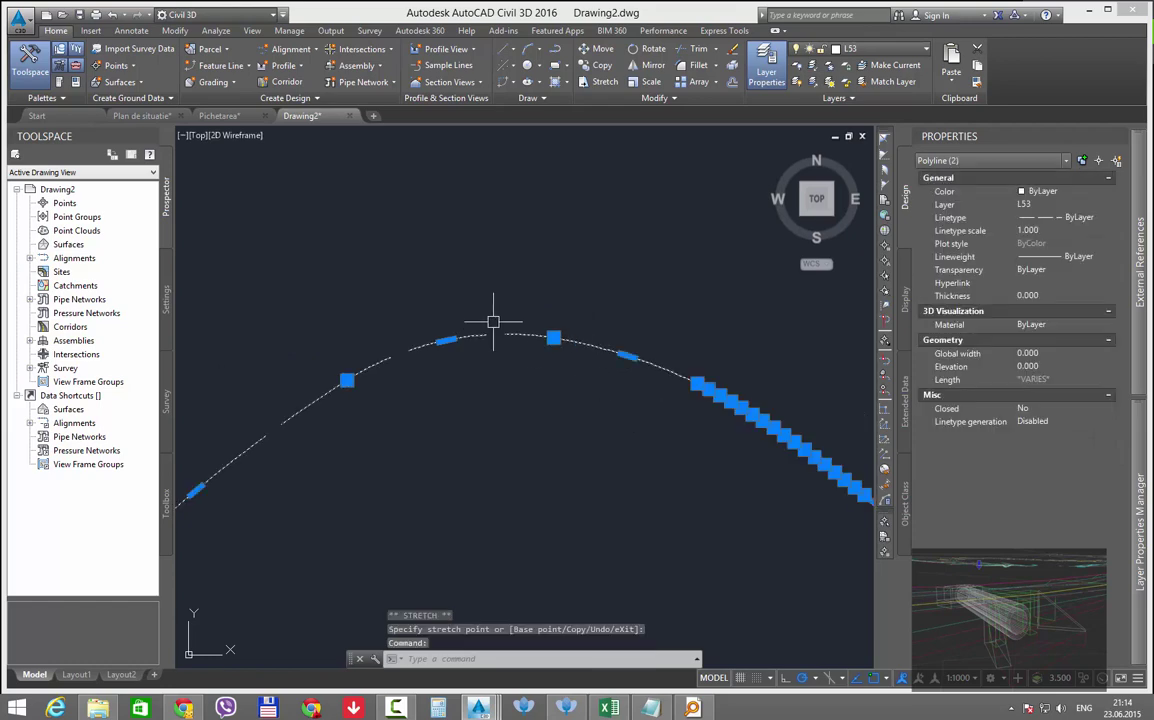
# At the following junction to the southeast, pull the eastern polyline's start point away and snap it onto the western polyline's endpoint
pyautogui.scroll(-12, 493, 322)
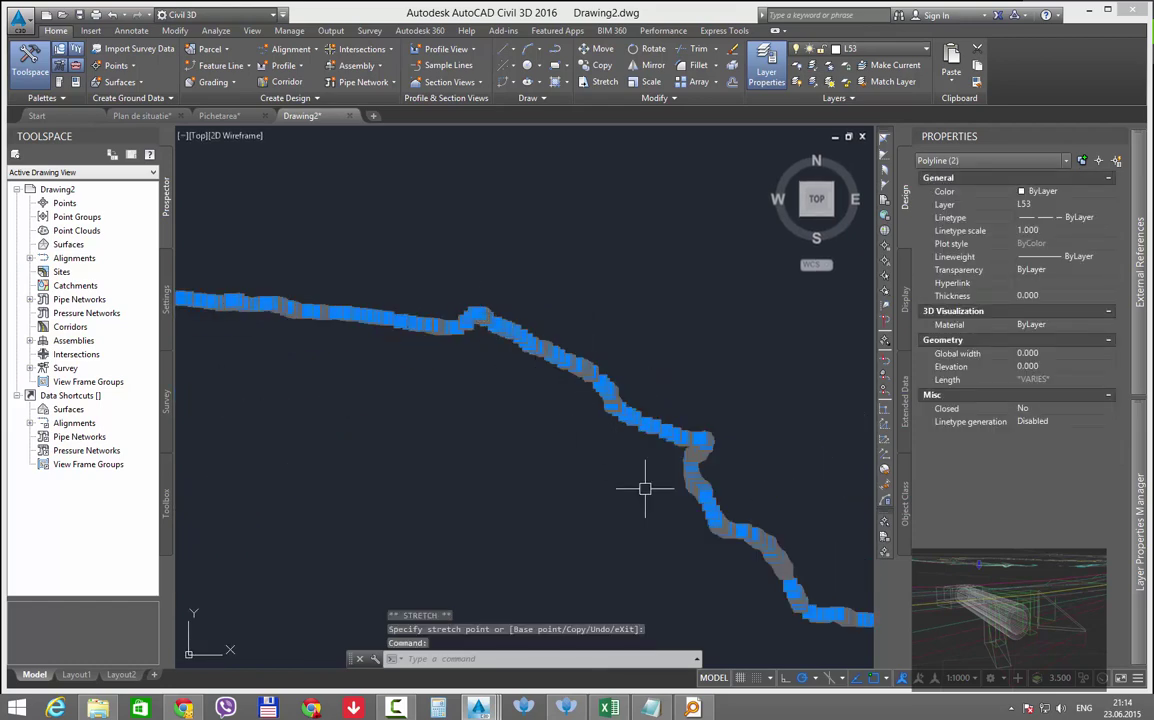
pyautogui.moveTo(690, 537); pyautogui.dragTo(335, 313, button='middle')
pyautogui.scroll(-8, 412, 328)
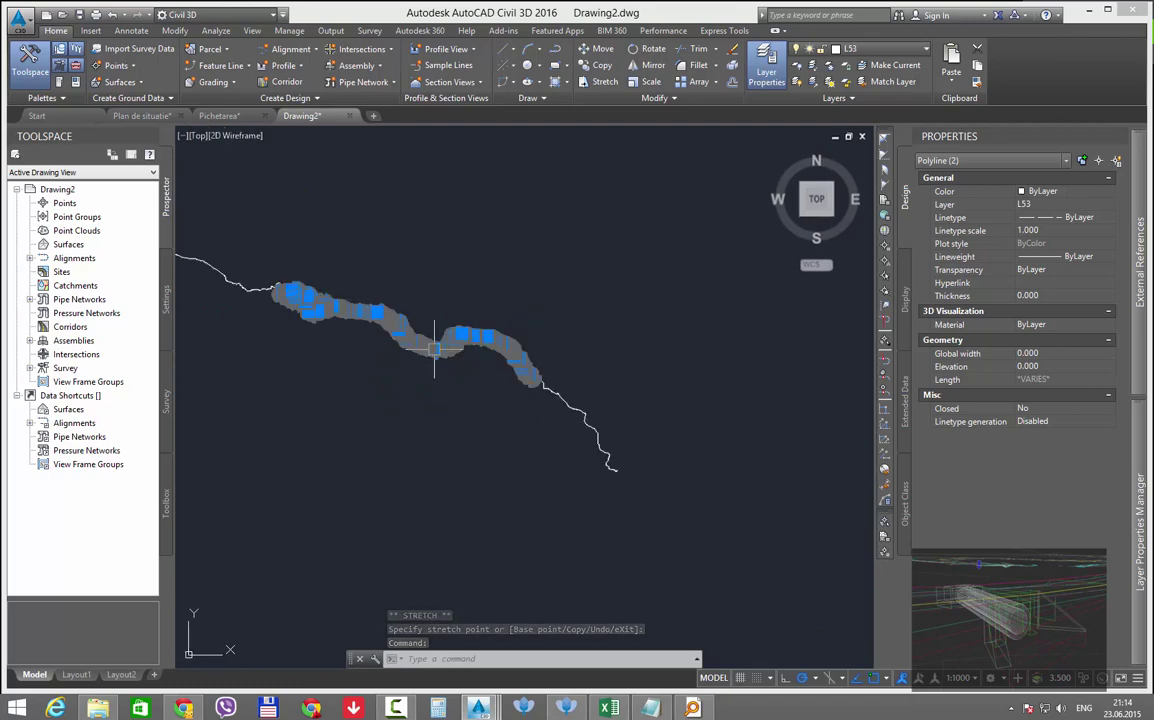
pyautogui.scroll(15, 538, 379)
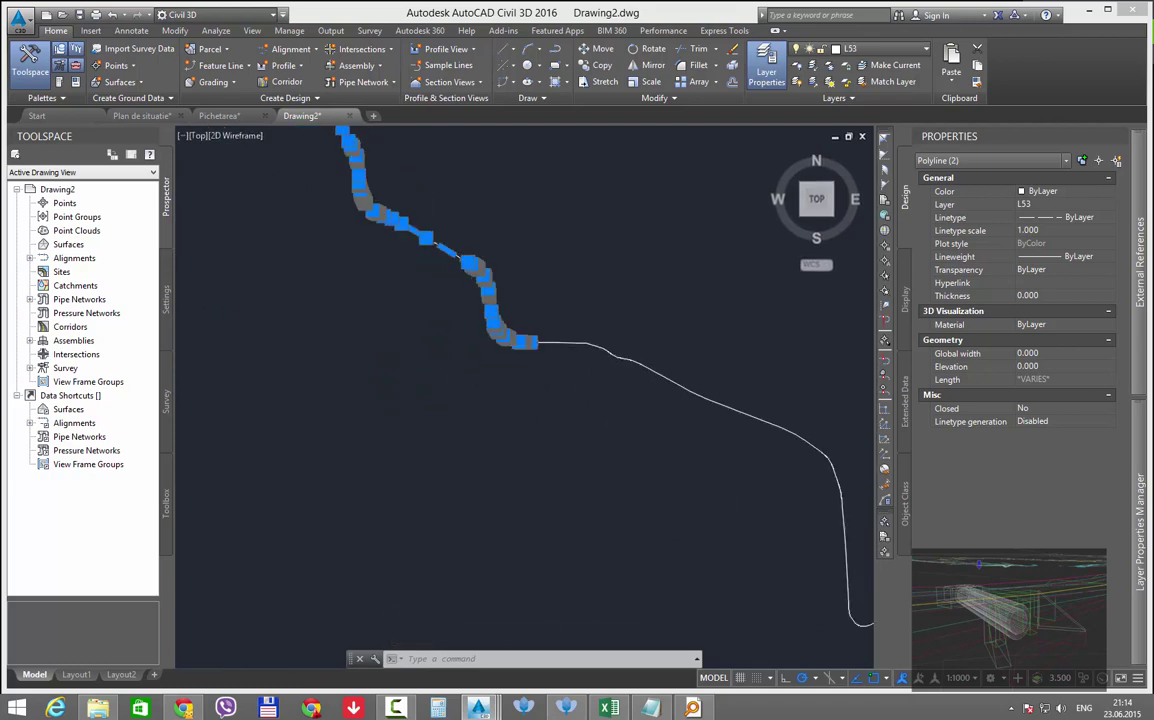
pyautogui.scroll(10, 466, 345)
pyautogui.press('Escape')
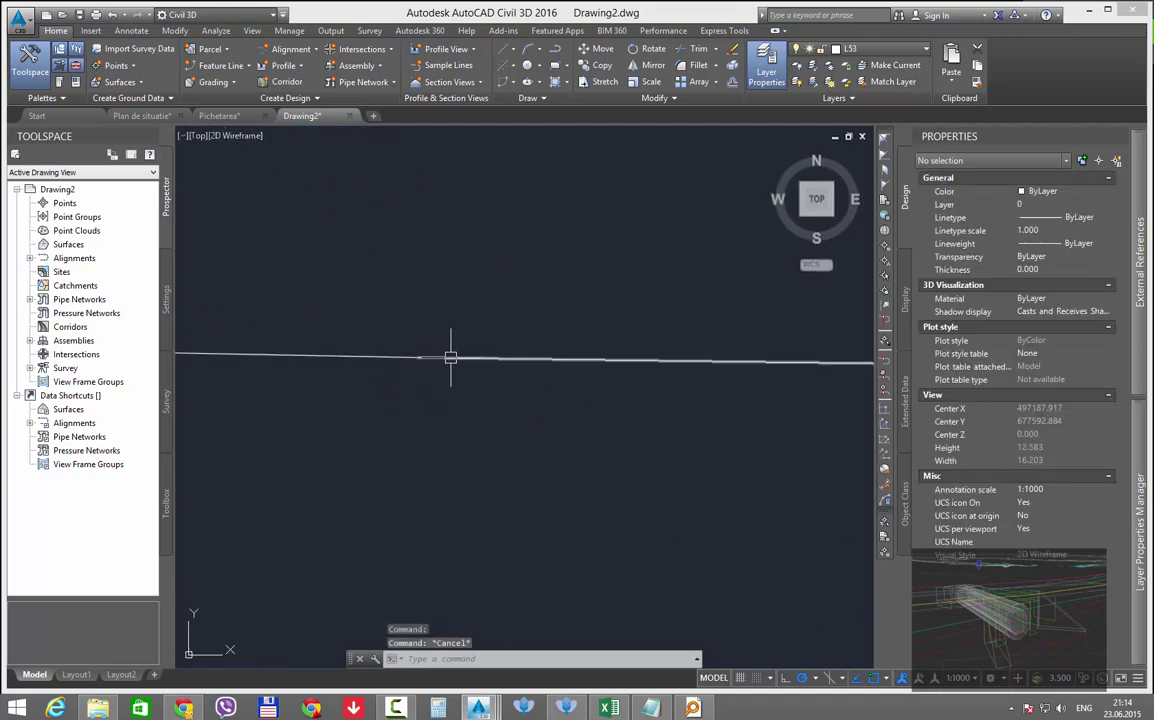
pyautogui.click(451, 359)
pyautogui.click(418, 357)
pyautogui.click(435, 325)
pyautogui.click(404, 359)
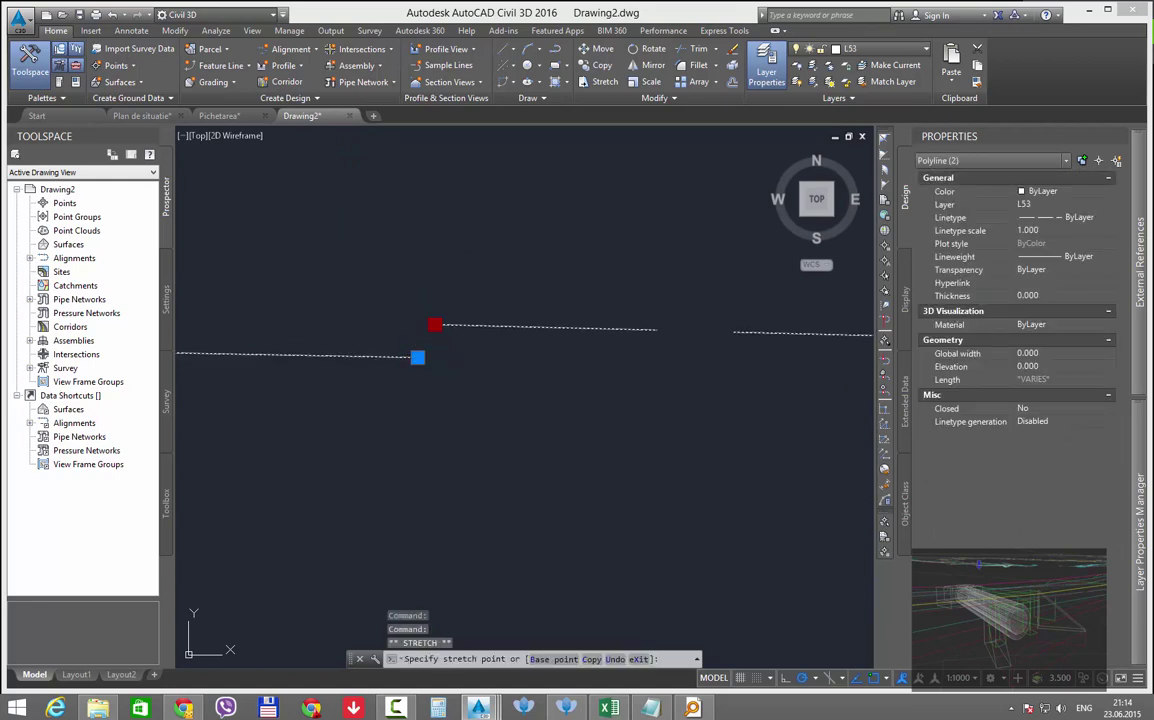
pyautogui.click(418, 357)
# At the next junction along the route, stretch the eastern polyline's start point away, then snap it back onto the western polyline's endpoint
pyautogui.scroll(-12, 482, 361)
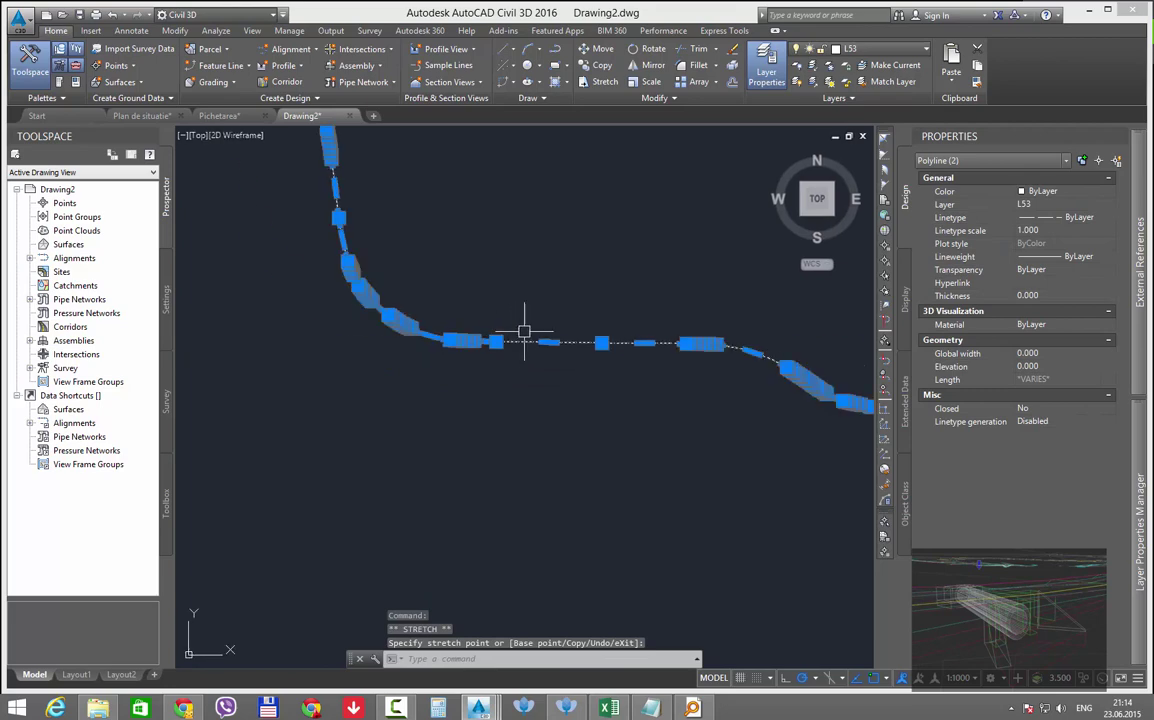
pyautogui.scroll(-5, 633, 349)
pyautogui.scroll(15, 656, 358)
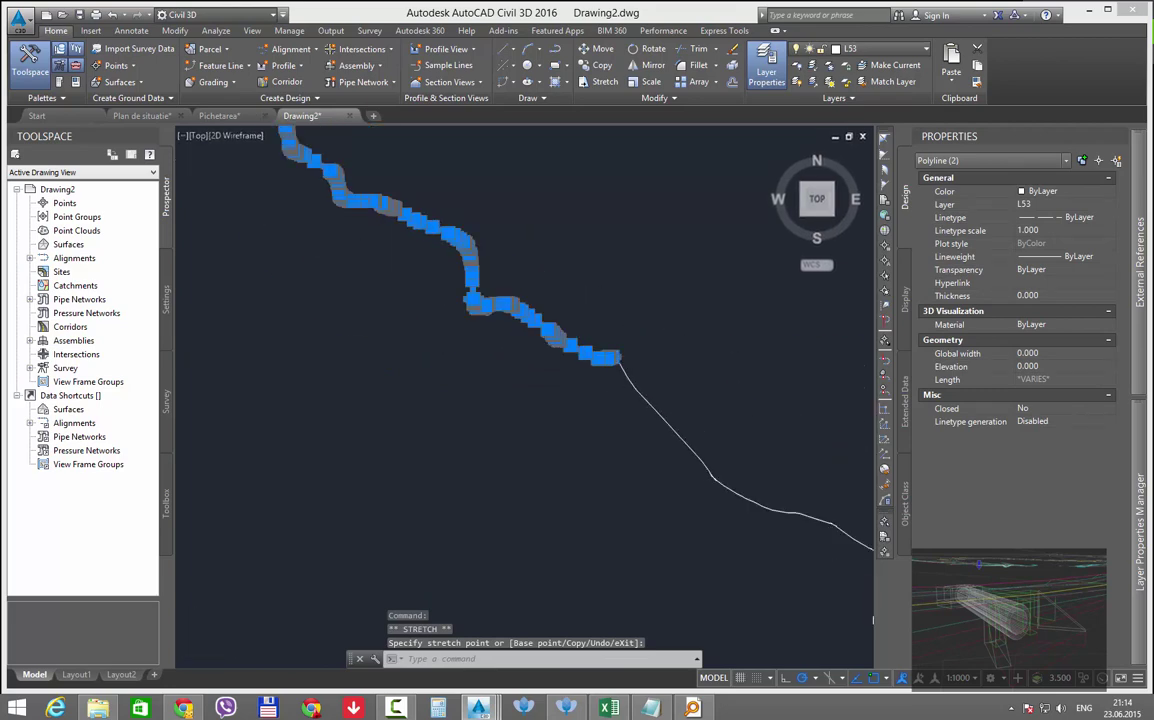
pyautogui.scroll(4, 543, 407)
pyautogui.press('Escape')
pyautogui.click(474, 463)
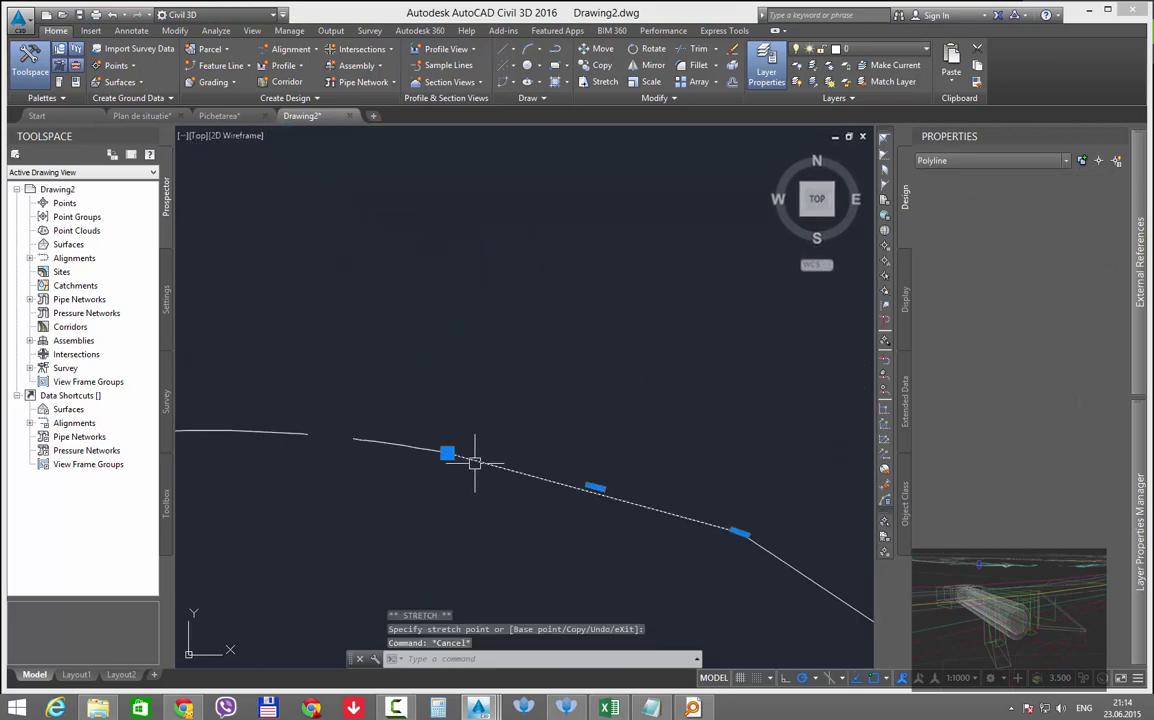
pyautogui.click(448, 453)
pyautogui.click(474, 419)
pyautogui.click(446, 453)
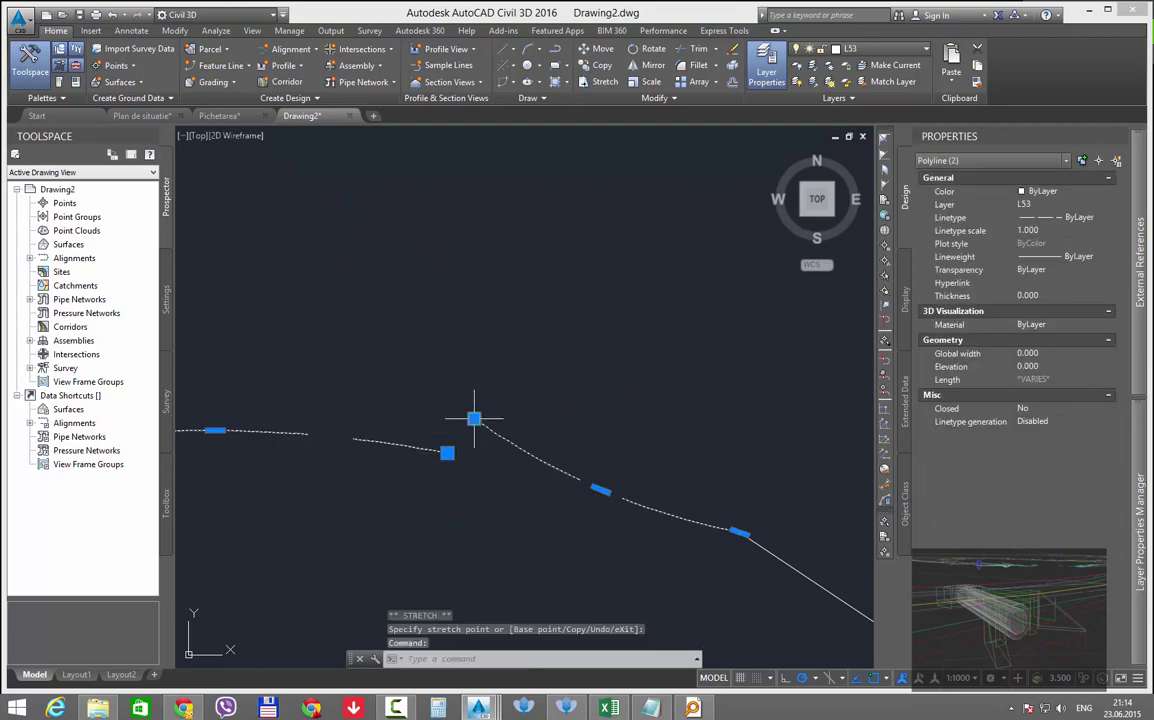
pyautogui.click(474, 419)
pyautogui.click(447, 453)
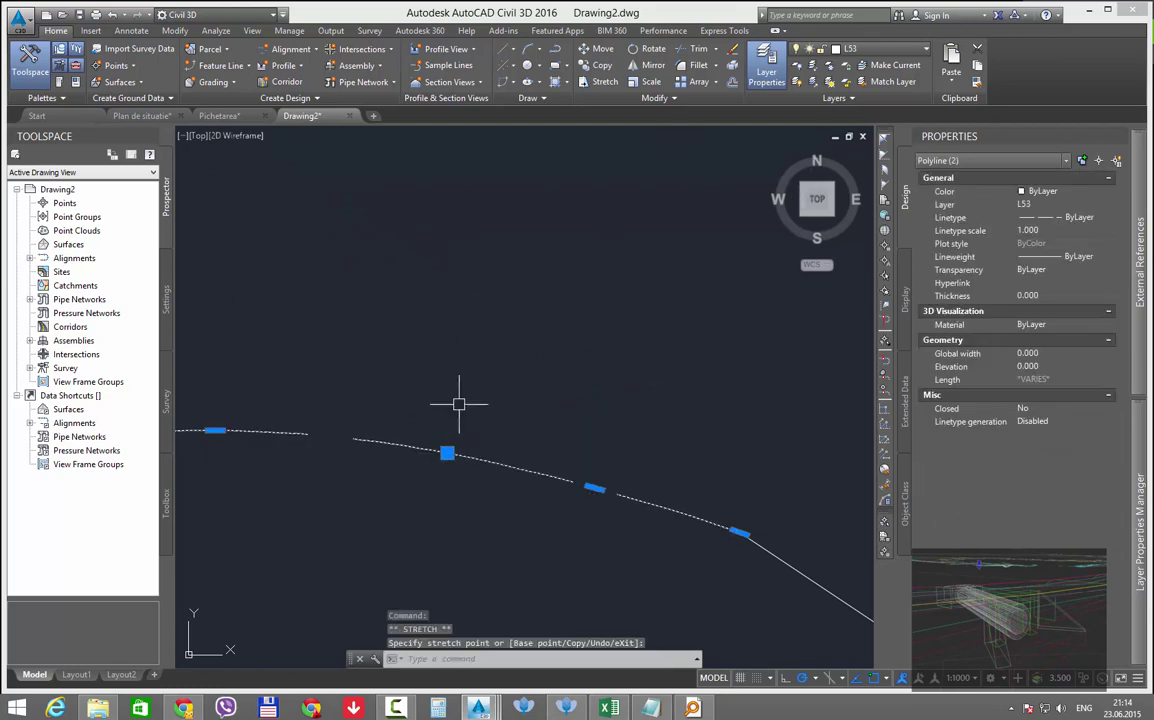
# At the following bend to the southeast, draw a short slanted polyline crossing the western polyline just before its end
pyautogui.scroll(-6, 472, 370)
pyautogui.scroll(4, 487, 360)
pyautogui.scroll(5, 466, 515)
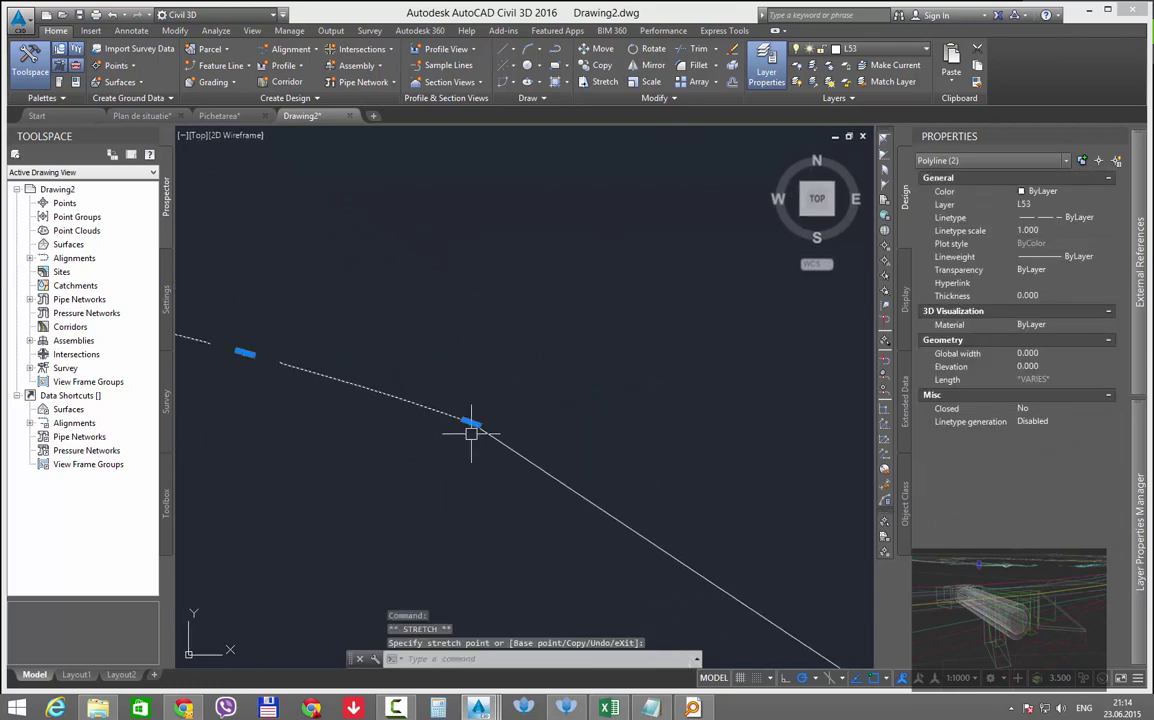
pyautogui.press('Escape')
pyautogui.click(489, 436)
pyautogui.press('Escape')
pyautogui.click(453, 418)
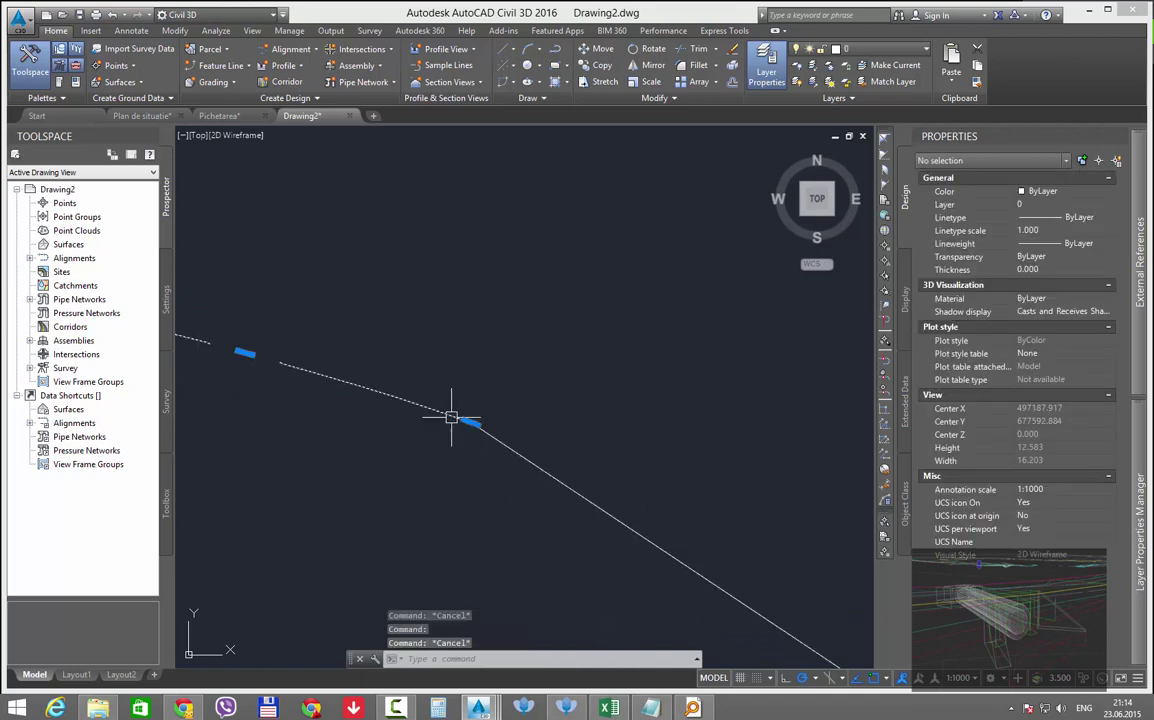
pyautogui.press('Escape')
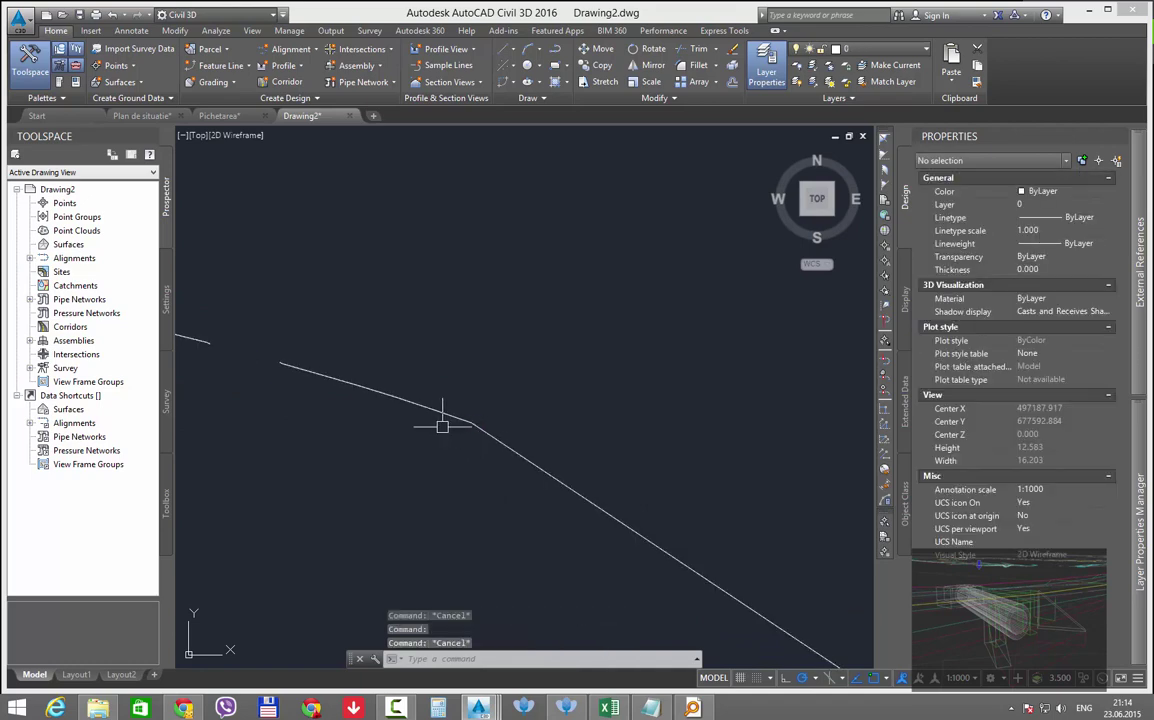
pyautogui.write('pl')
pyautogui.press('Return')
pyautogui.click(427, 439)
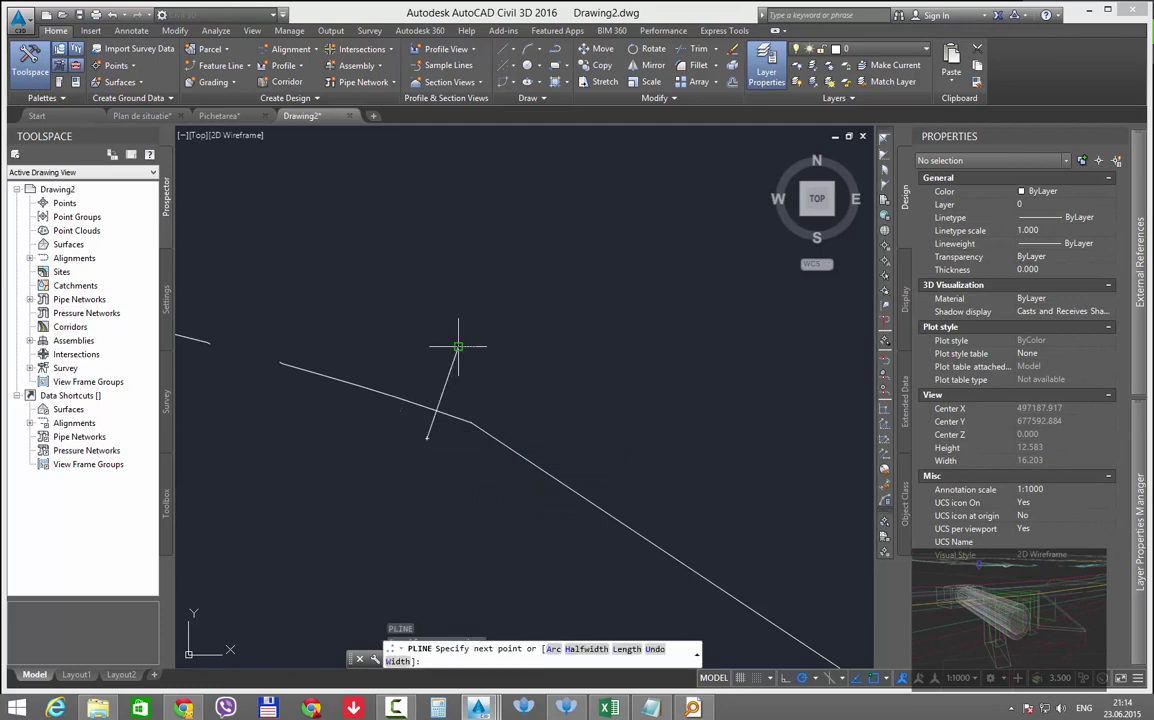
pyautogui.click(459, 346)
pyautogui.press('Return')
# Trim the western polyline's end back to the slanted cutting line and erase that line
pyautogui.write('tr')
pyautogui.press('Return')
pyautogui.click(448, 380)
pyautogui.press('Return')
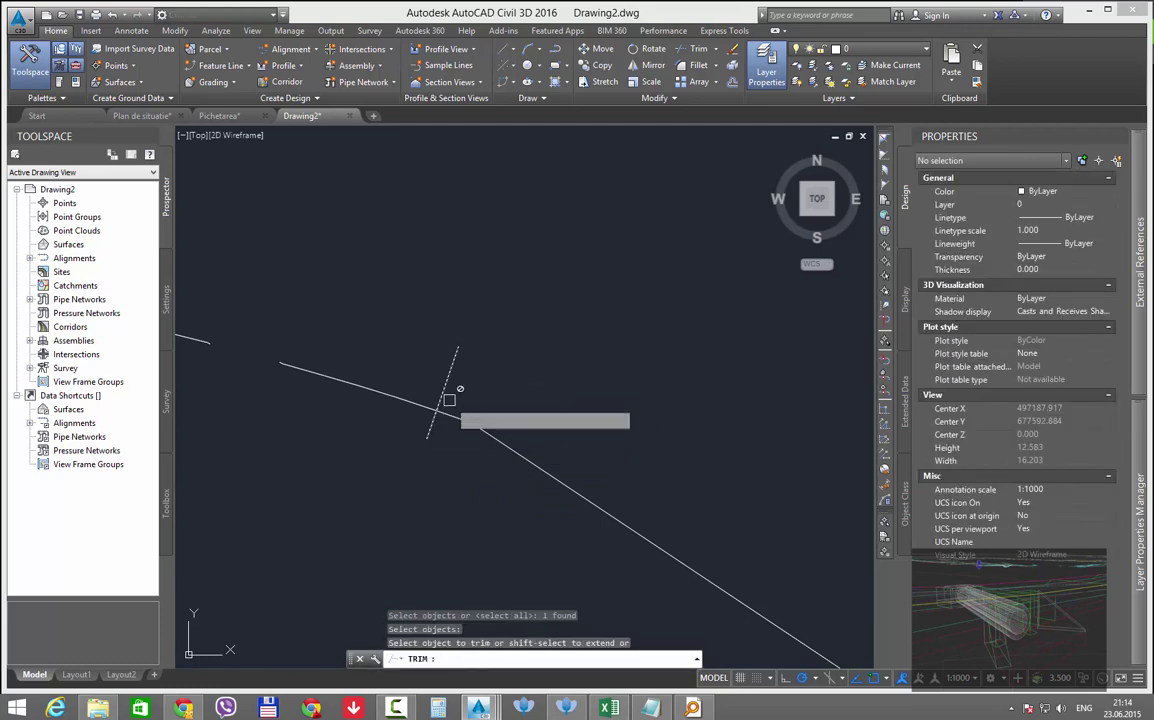
pyautogui.click(452, 415)
pyautogui.press('Return')
pyautogui.click(443, 393)
pyautogui.write('e')
pyautogui.press('Return')
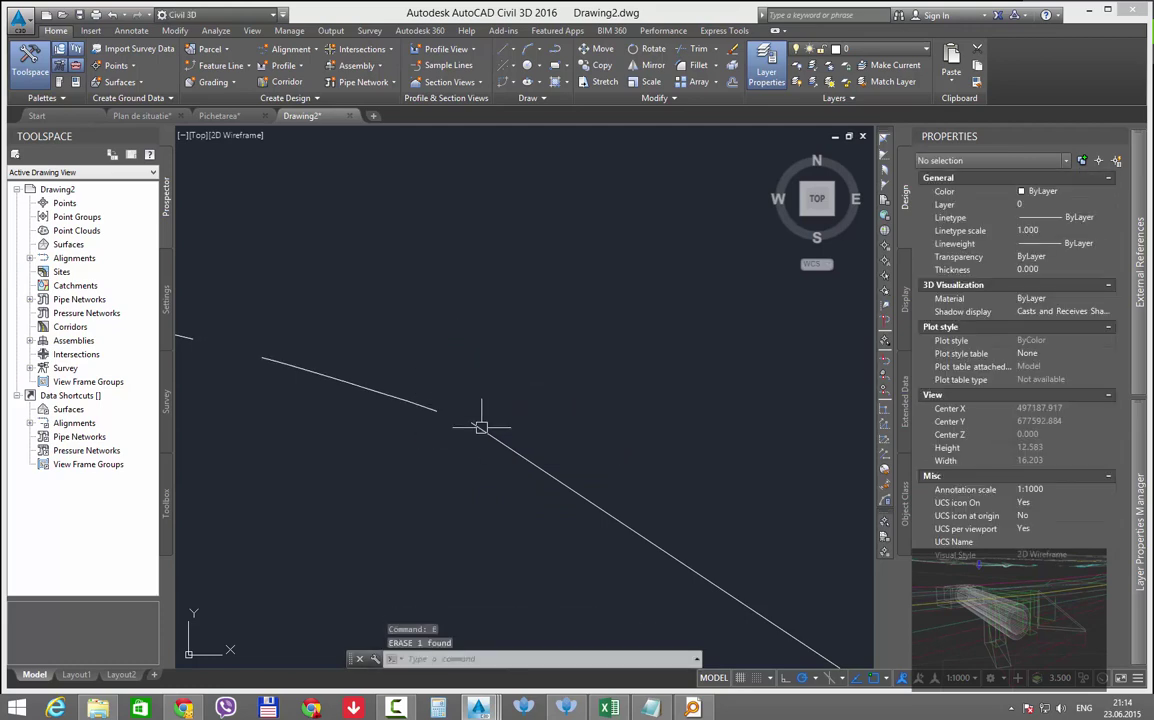
# Select both polylines at the gap, stretch the western one's endpoint onto the eastern one's start point, and clear the selection
pyautogui.click(482, 429)
pyautogui.click(425, 406)
pyautogui.click(443, 408)
pyautogui.click(436, 410)
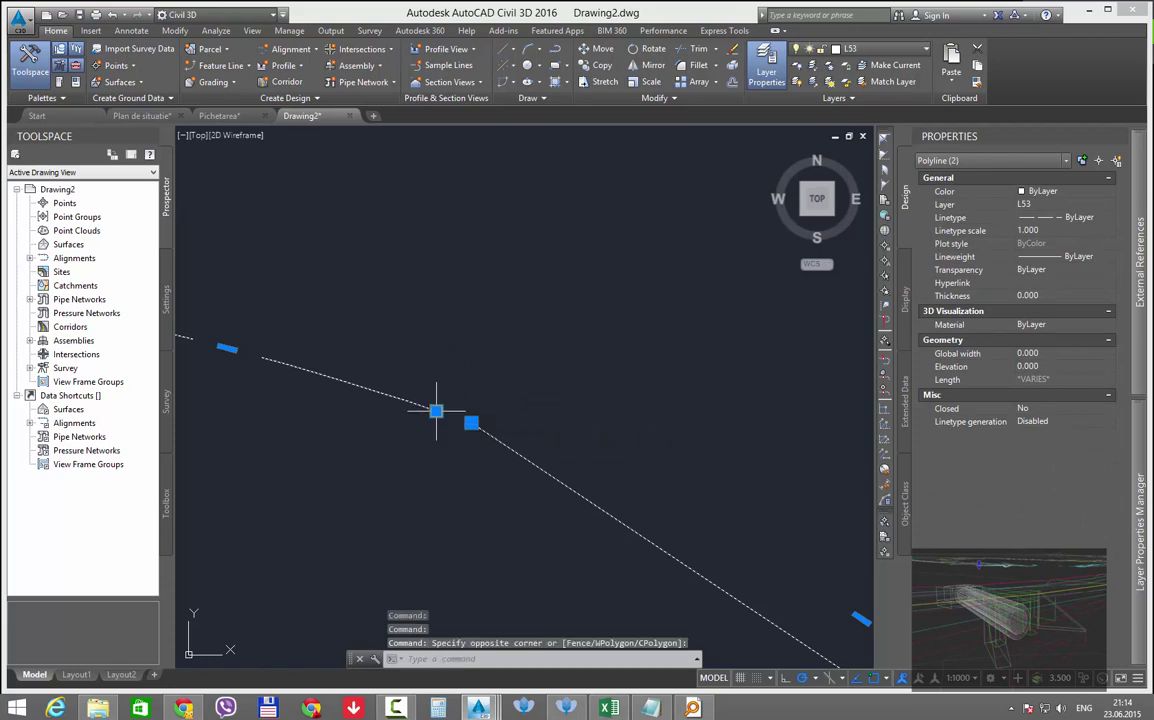
pyautogui.click(436, 411)
pyautogui.click(471, 422)
pyautogui.scroll(-15, 465, 353)
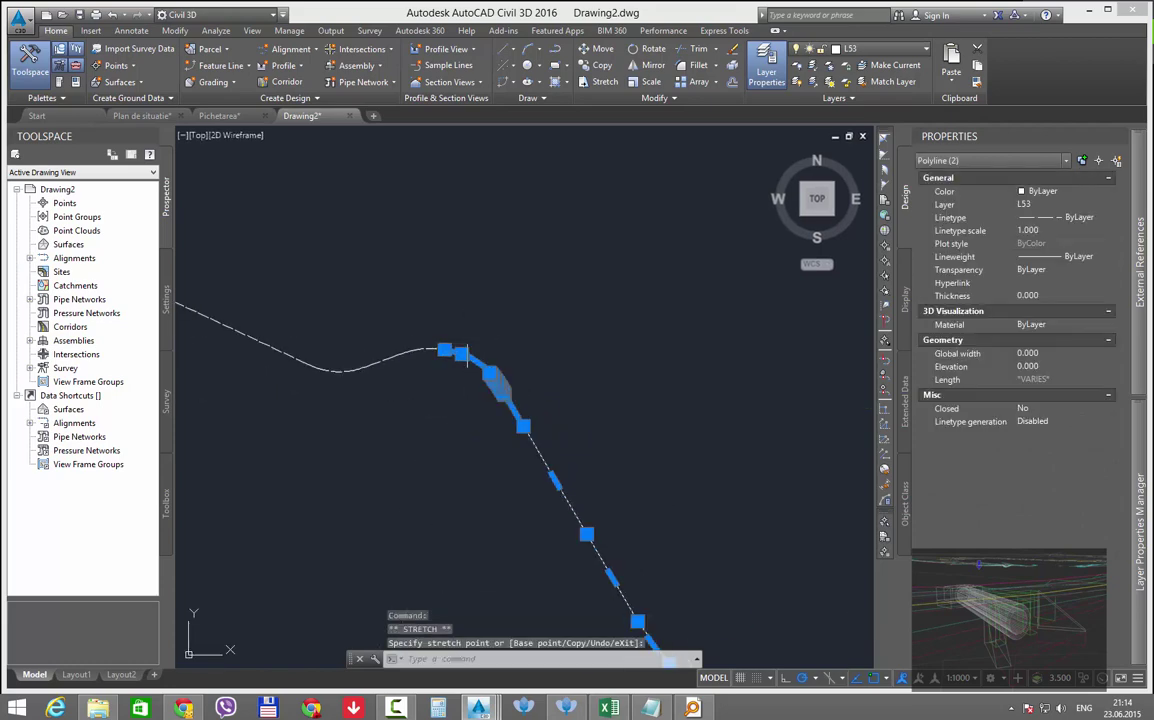
pyautogui.scroll(4, 574, 466)
pyautogui.press('Escape')
# Join all the road axis polylines along the whole route with one selection
pyautogui.scroll(-14, 614, 471)
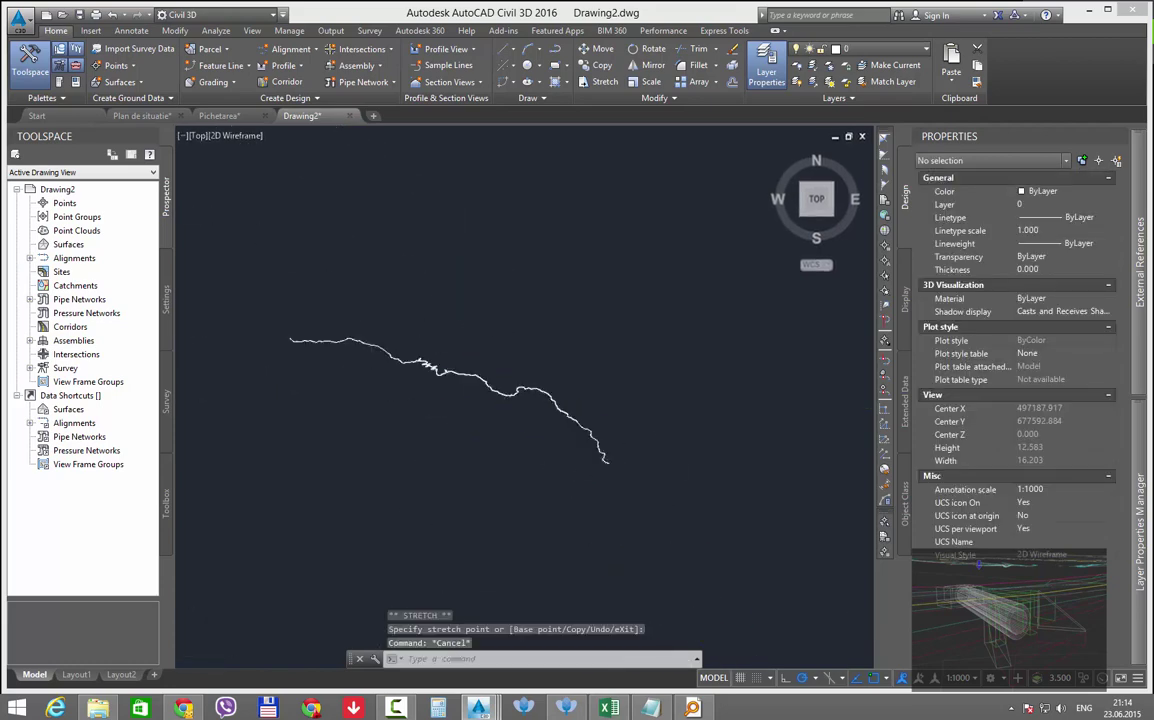
pyautogui.scroll(6, 628, 473)
pyautogui.write('j')
pyautogui.press('Return')
pyautogui.click(720, 467)
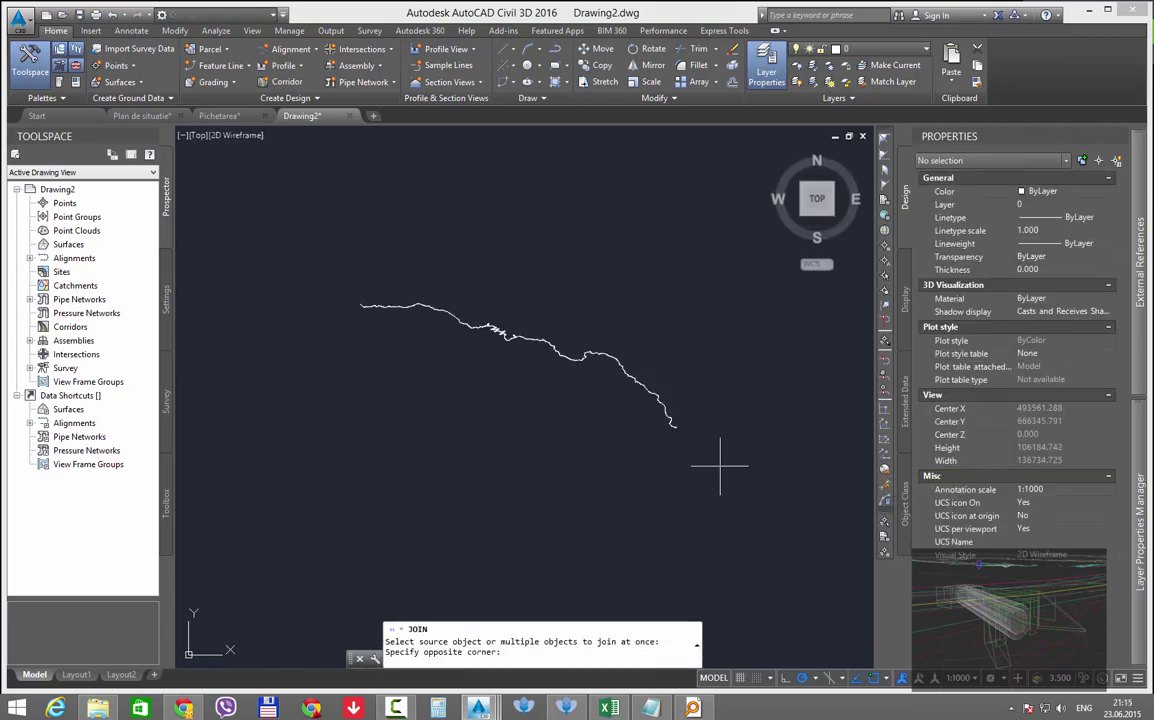
pyautogui.click(282, 235)
pyautogui.press('Return')
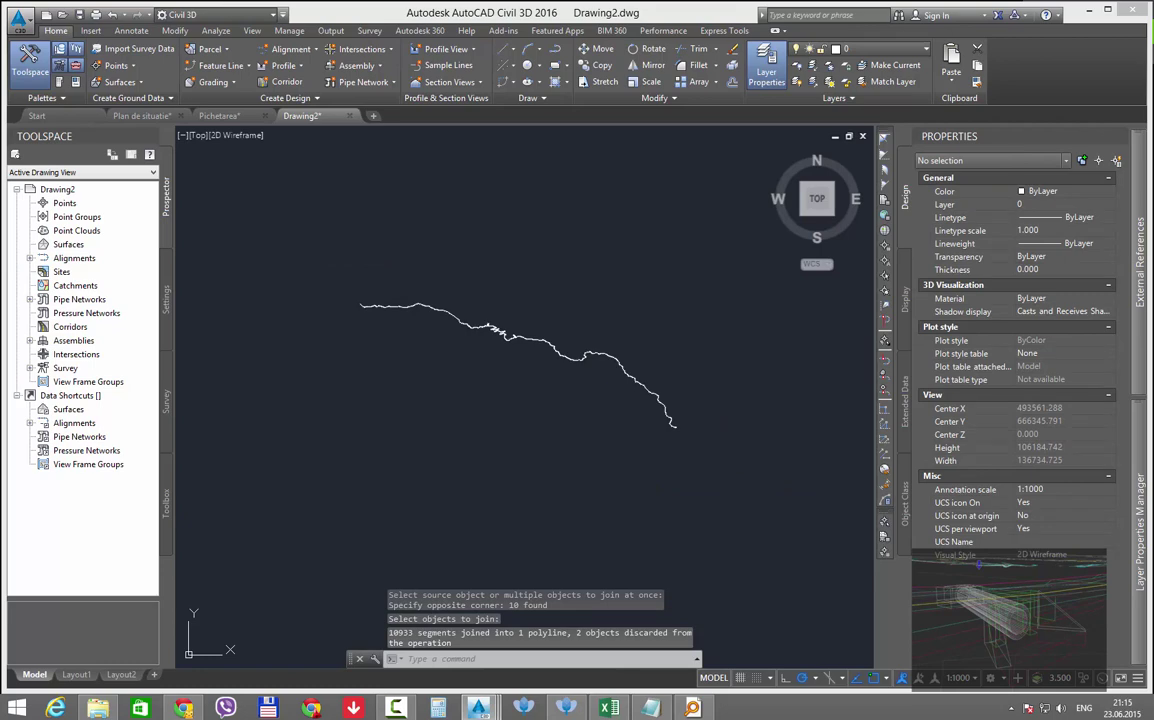
# At the joined polyline's western end, stretch the unjoined polyline's endpoint away and snap it back onto the joined polyline's start point
pyautogui.click(462, 318)
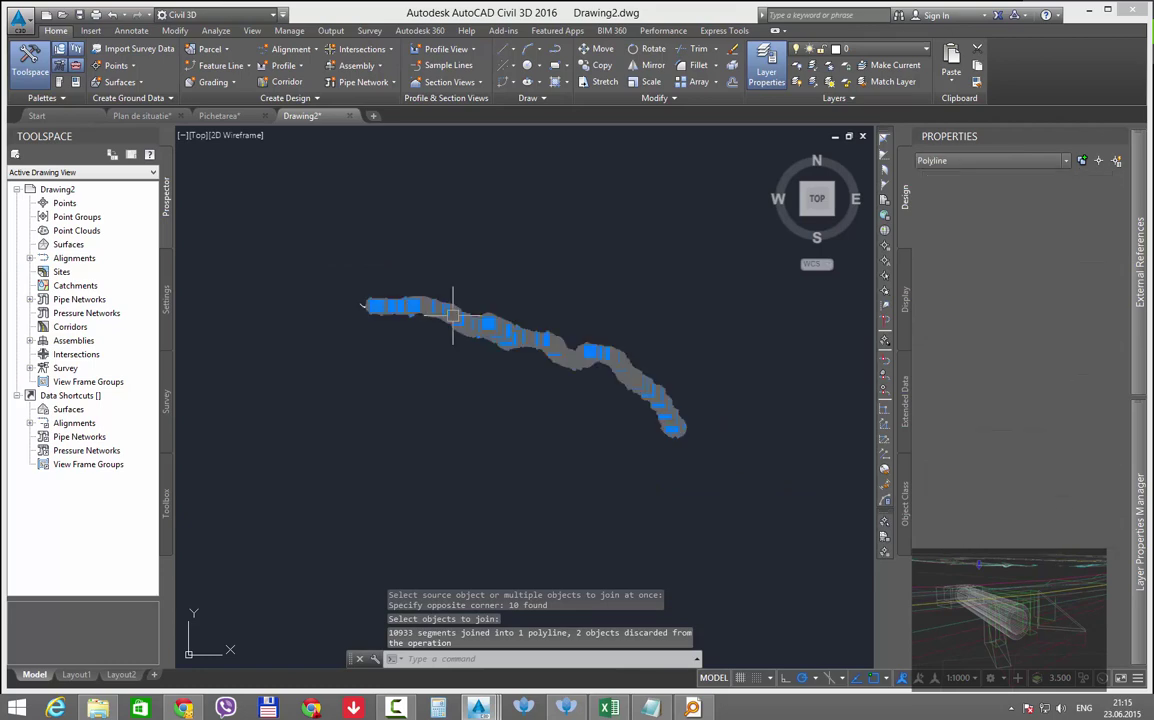
pyautogui.scroll(5, 363, 305)
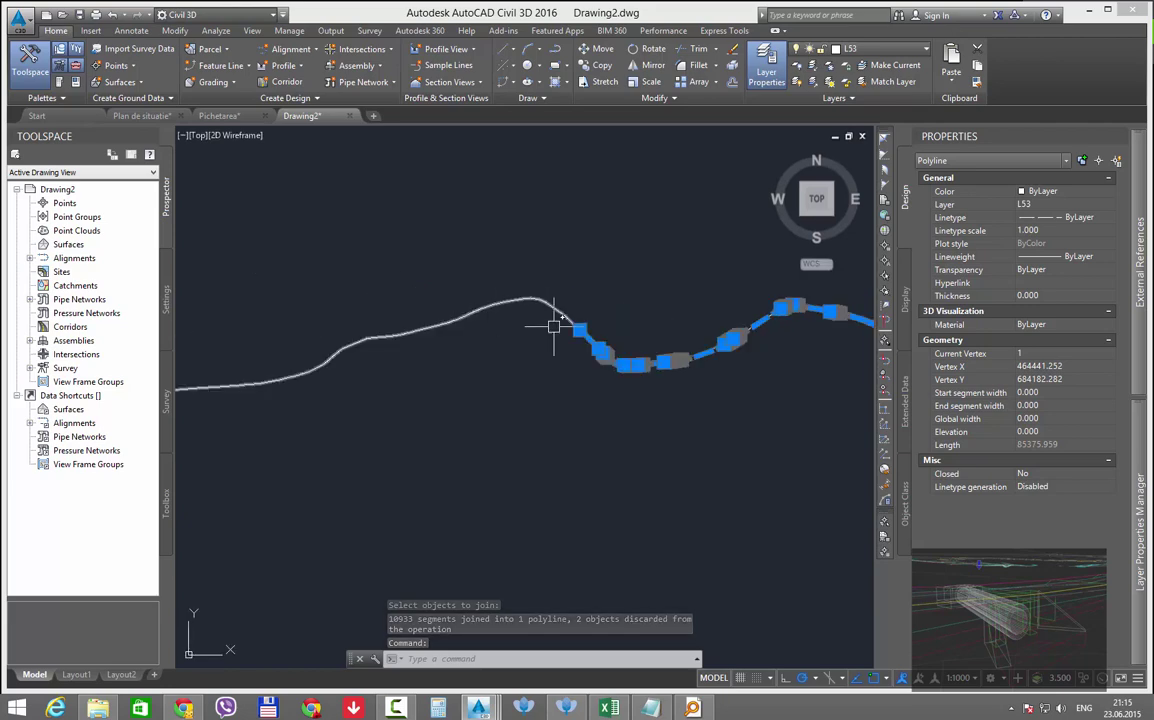
pyautogui.scroll(6, 554, 325)
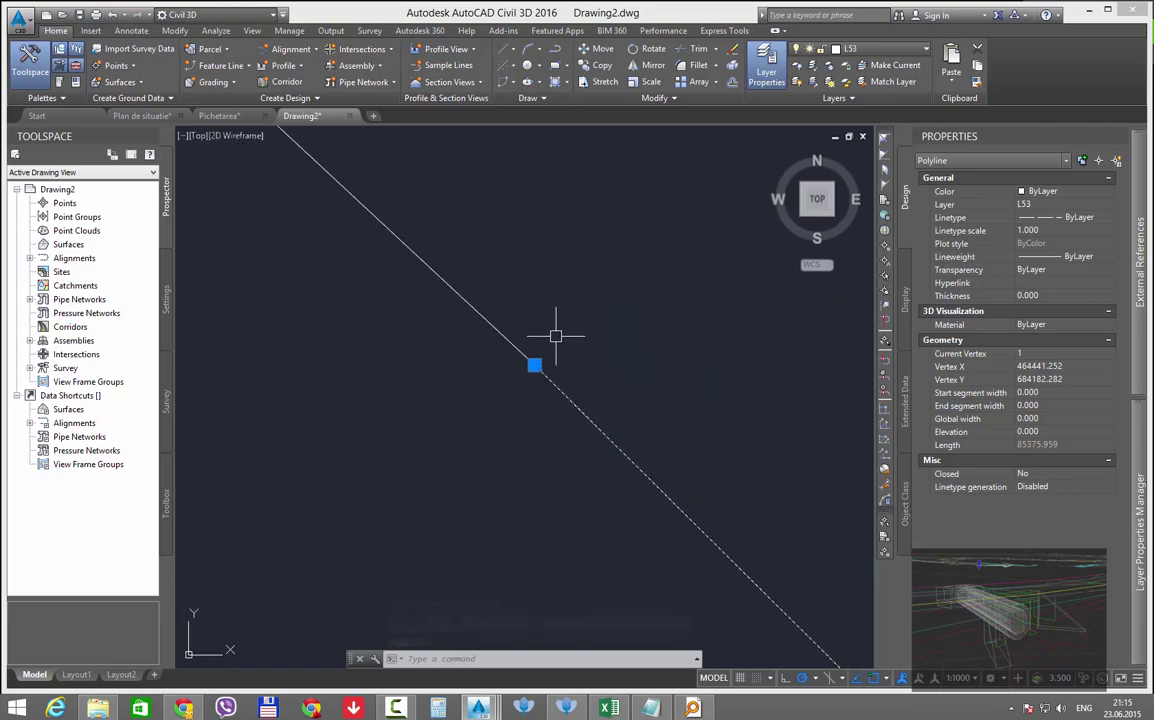
pyautogui.press('Escape')
pyautogui.click(515, 345)
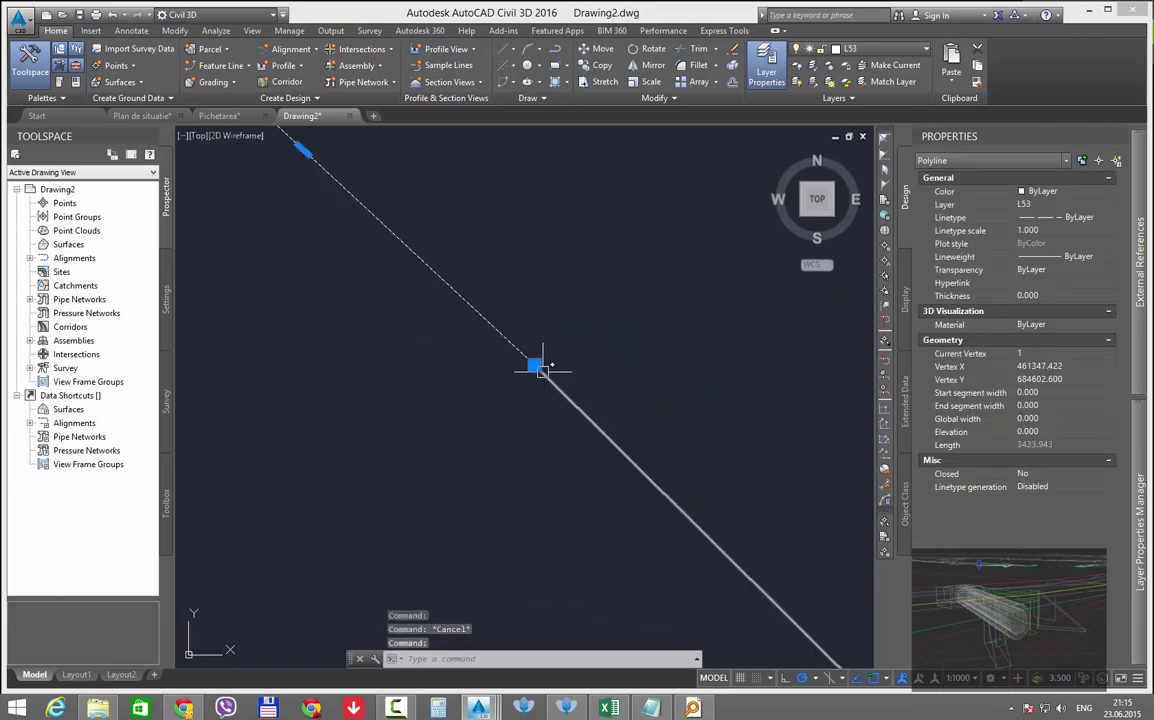
pyautogui.click(534, 366)
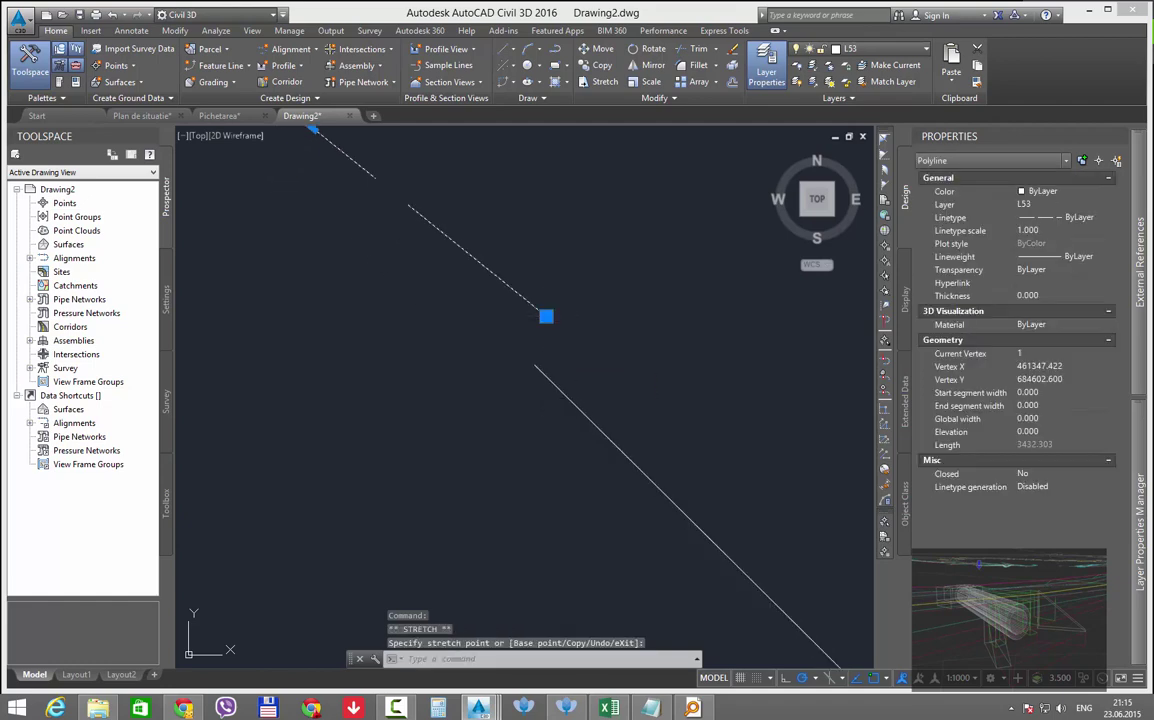
pyautogui.click(546, 380)
pyautogui.click(546, 317)
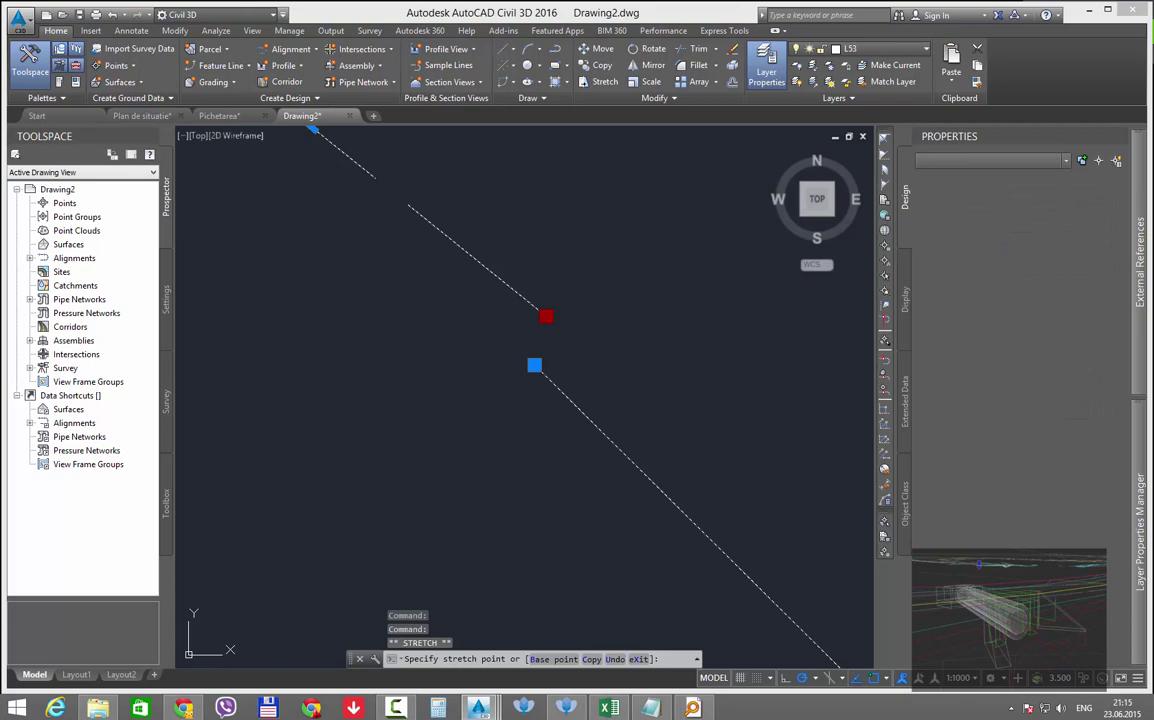
pyautogui.click(534, 365)
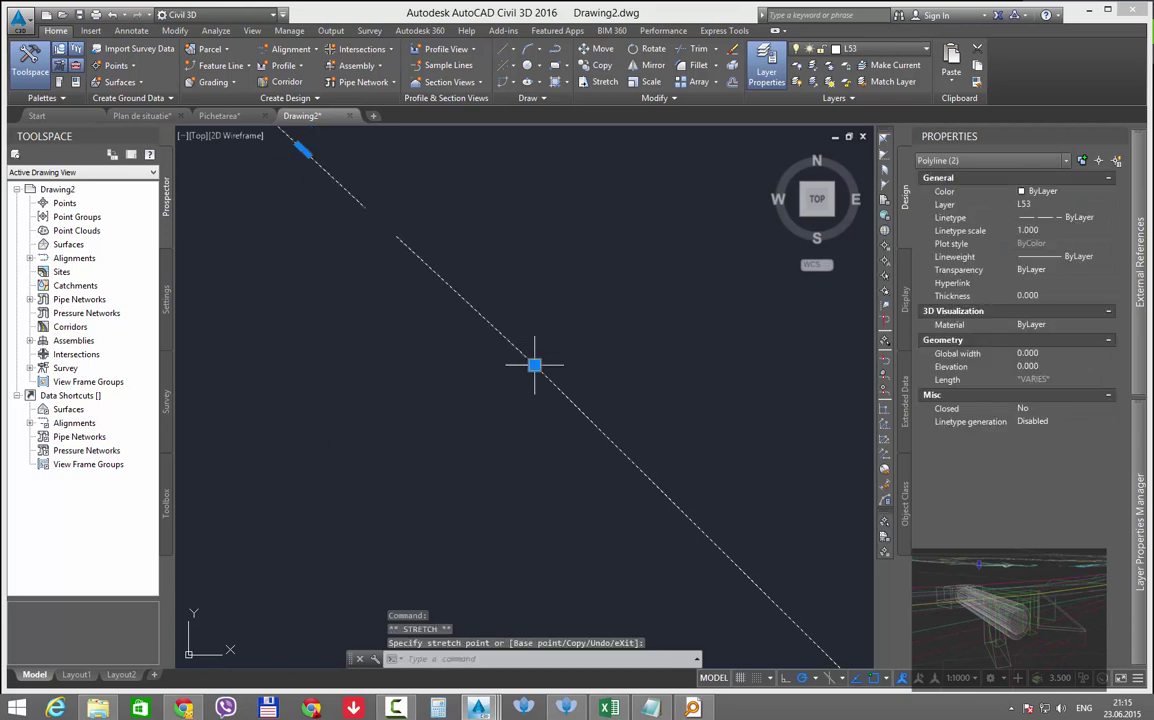
pyautogui.press('Escape')
# Join the western polyline and the long eastern polyline into one
pyautogui.write('j')
pyautogui.press('Return')
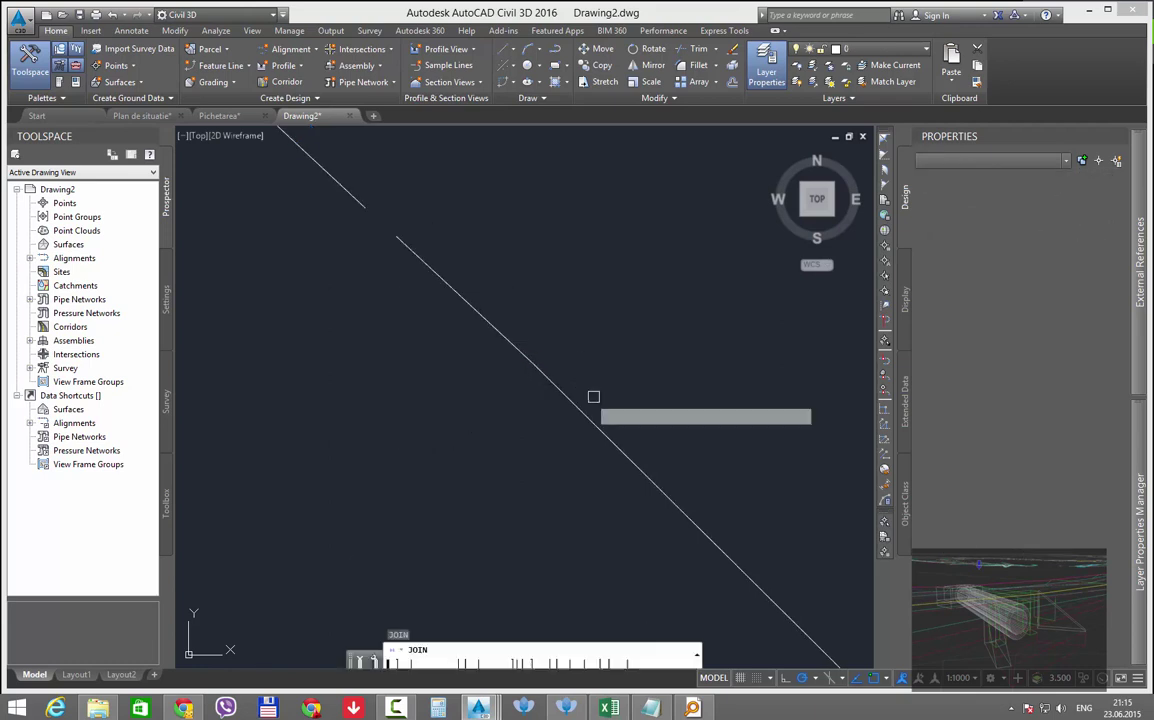
pyautogui.click(554, 389)
pyautogui.click(521, 355)
pyautogui.press('Return')
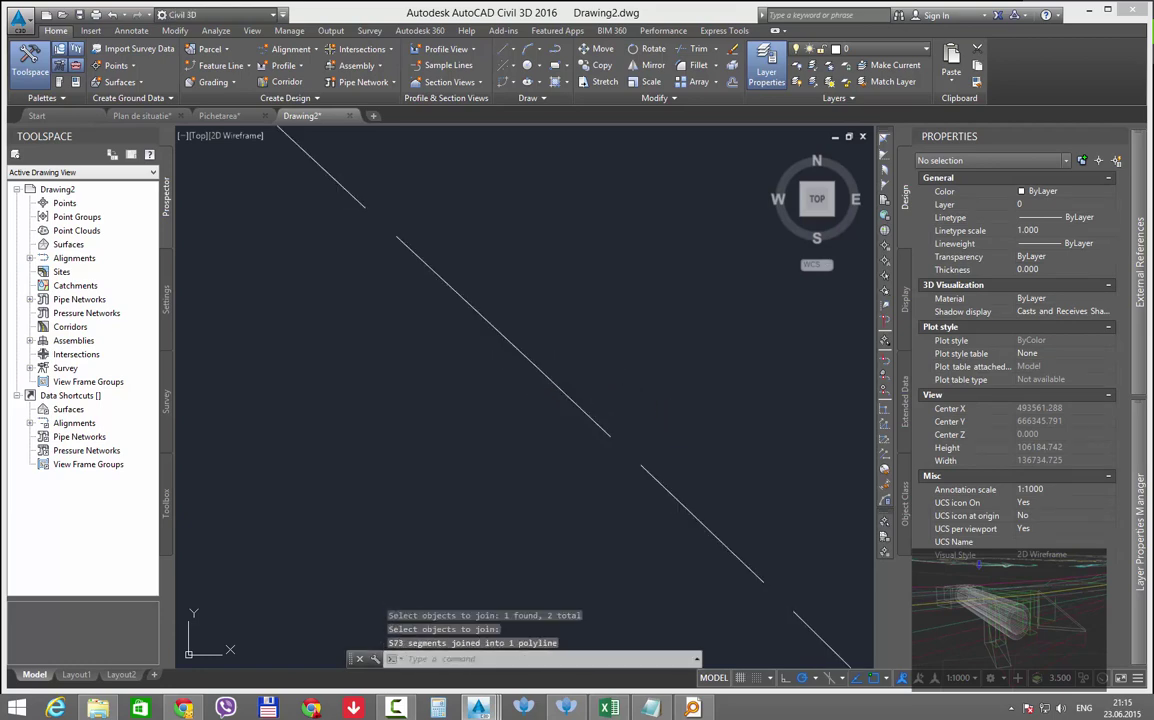
# Select the complete road axis polyline, check its full extent, and cut it to the clipboard
pyautogui.click(525, 356)
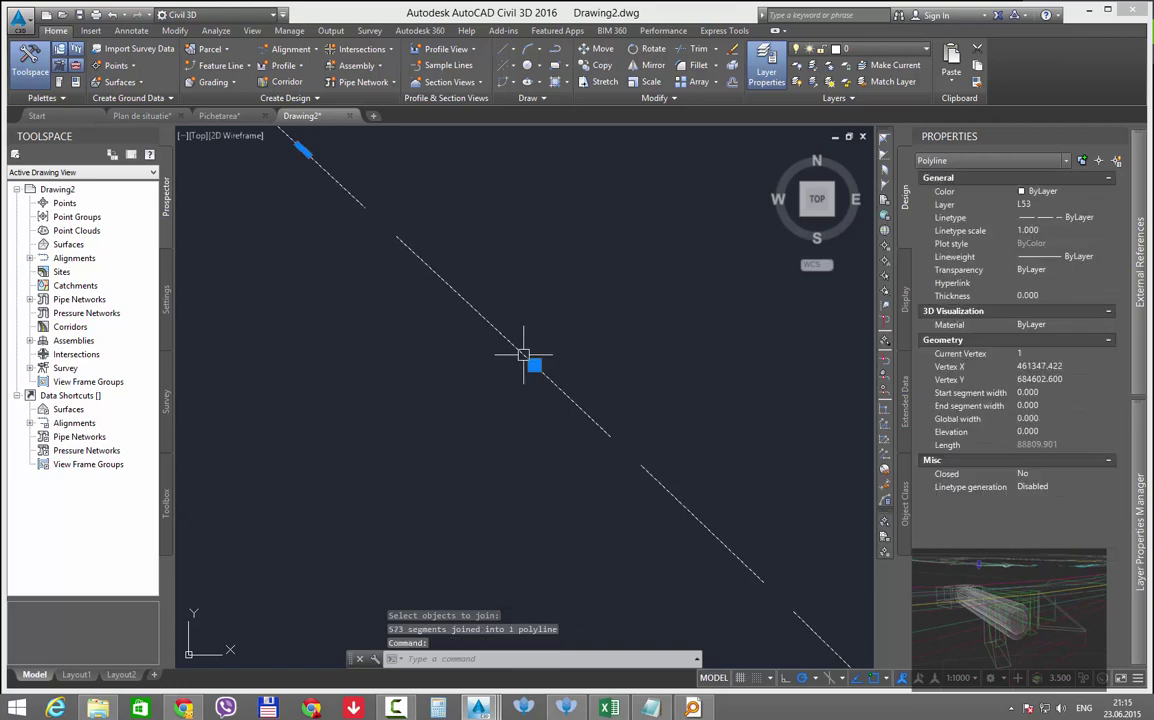
pyautogui.scroll(-6, 562, 415)
pyautogui.scroll(-12, 590, 392)
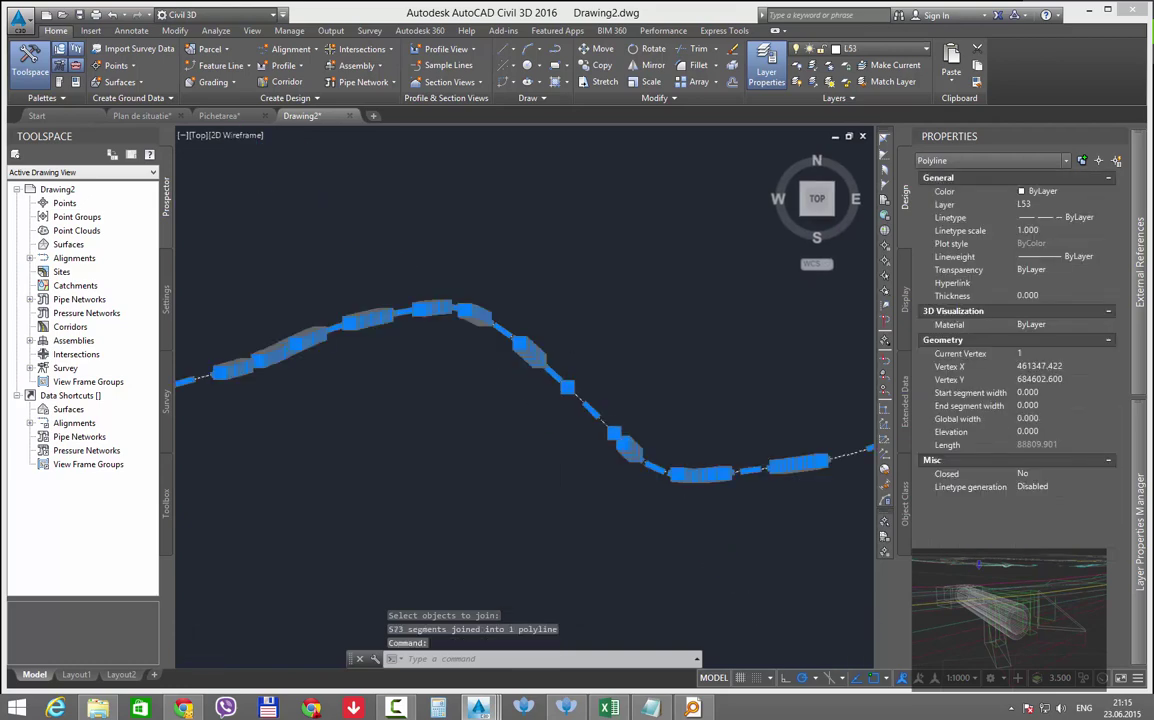
pyautogui.scroll(-5, 566, 456)
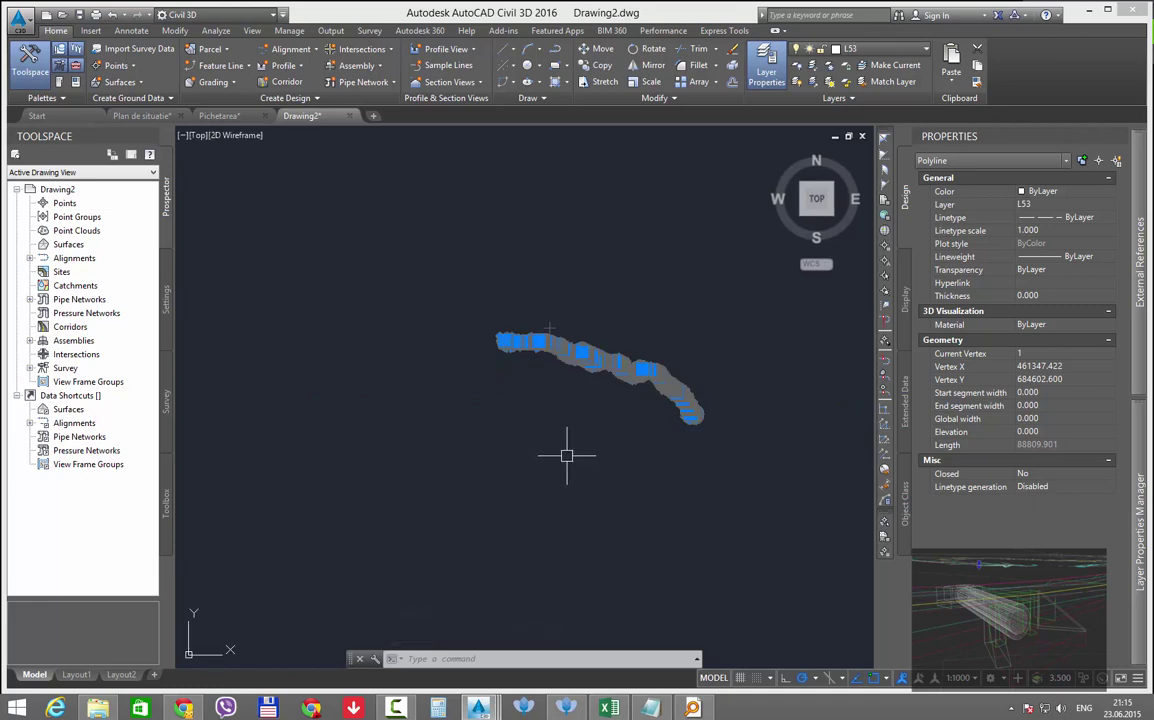
pyautogui.press('Escape')
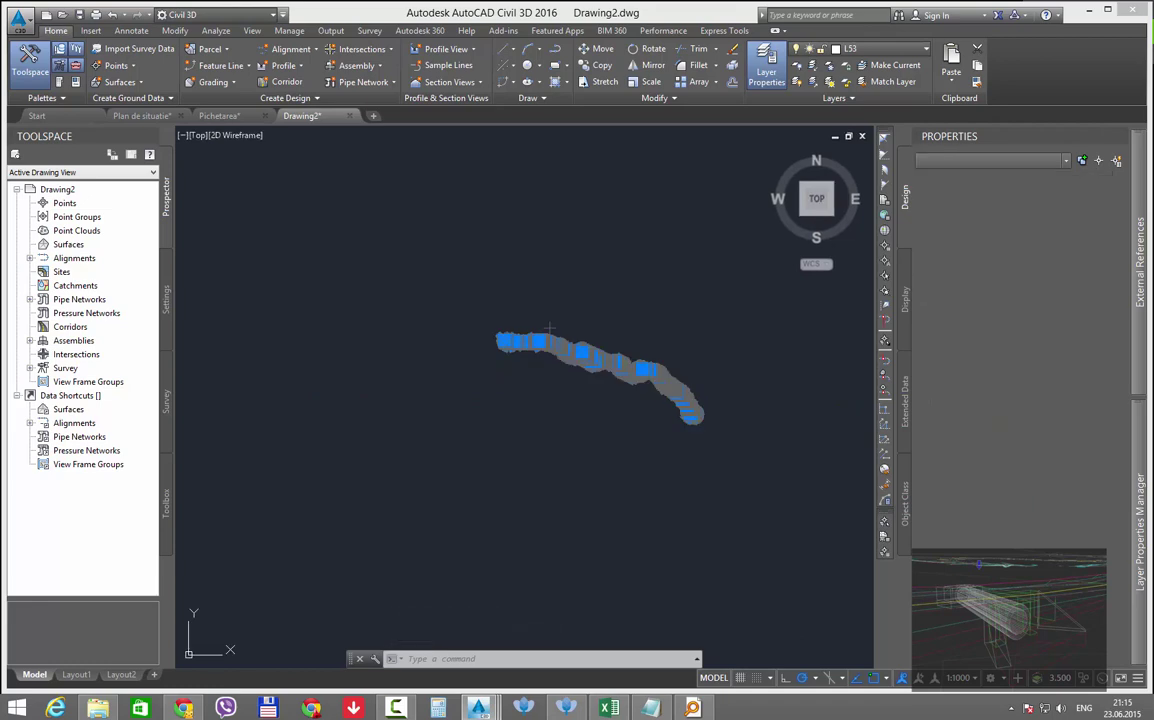
pyautogui.hotkey('ctrl', 'x')
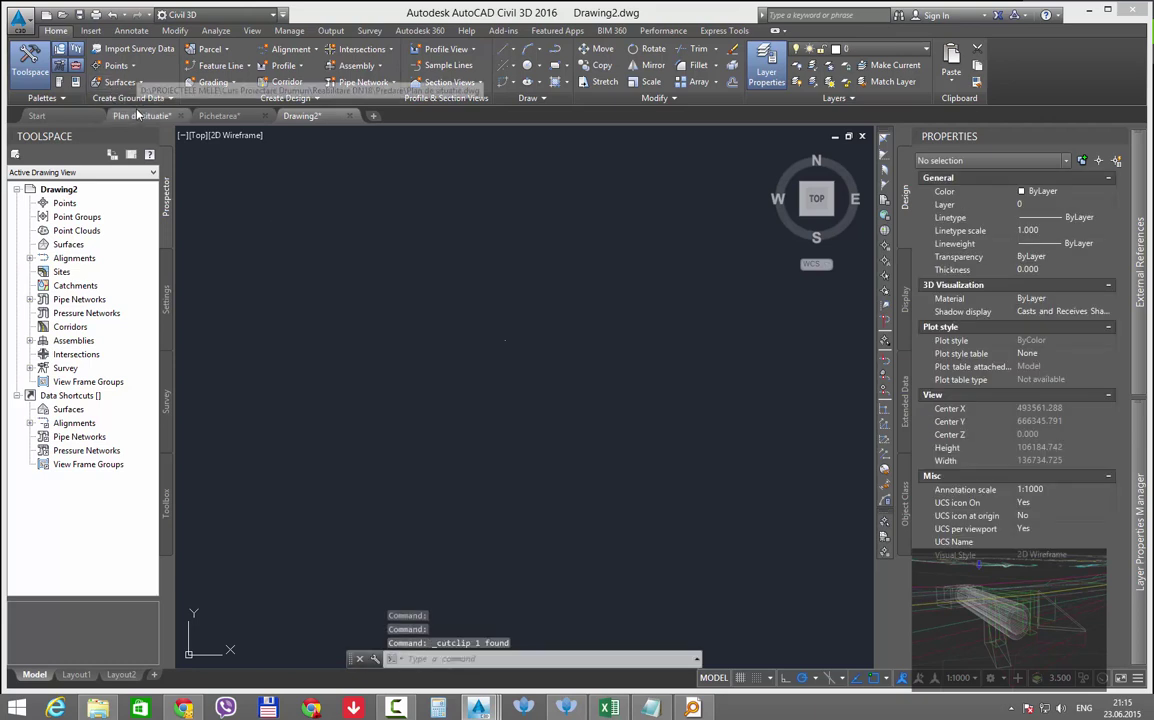
# Switch to the Plan de situatie drawing, paste the polyline to original coordinates, and check it along the road
pyautogui.click(138, 116)
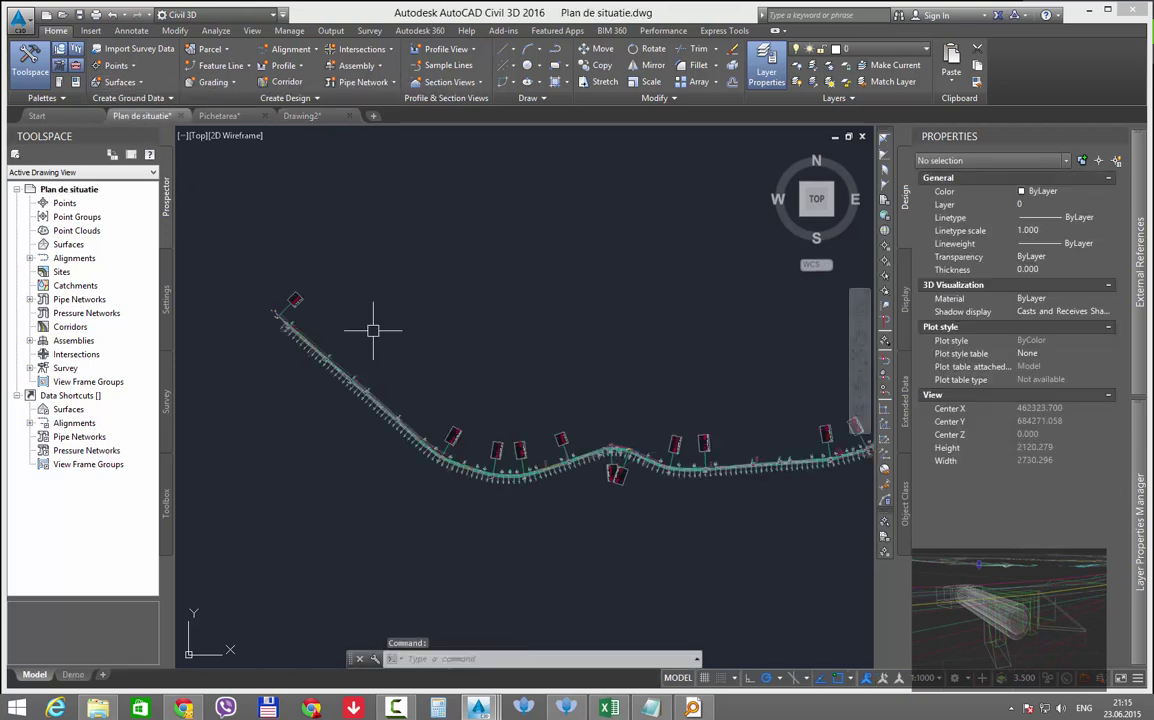
pyautogui.click(951, 76)
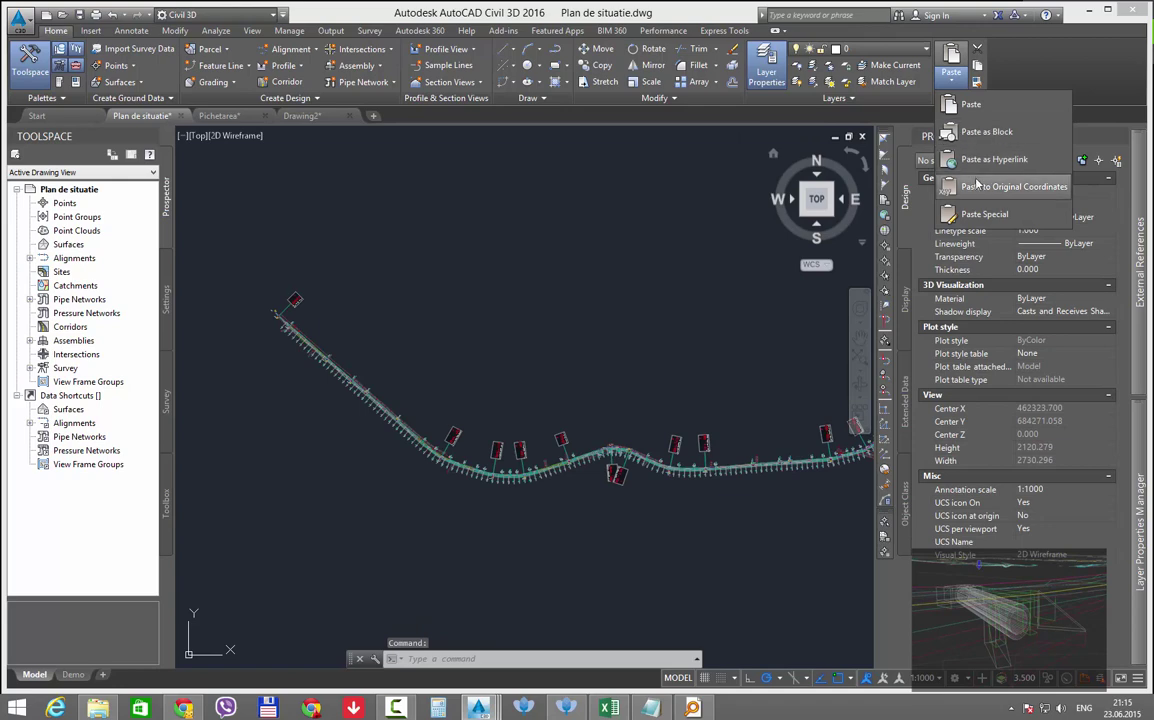
pyautogui.click(978, 186)
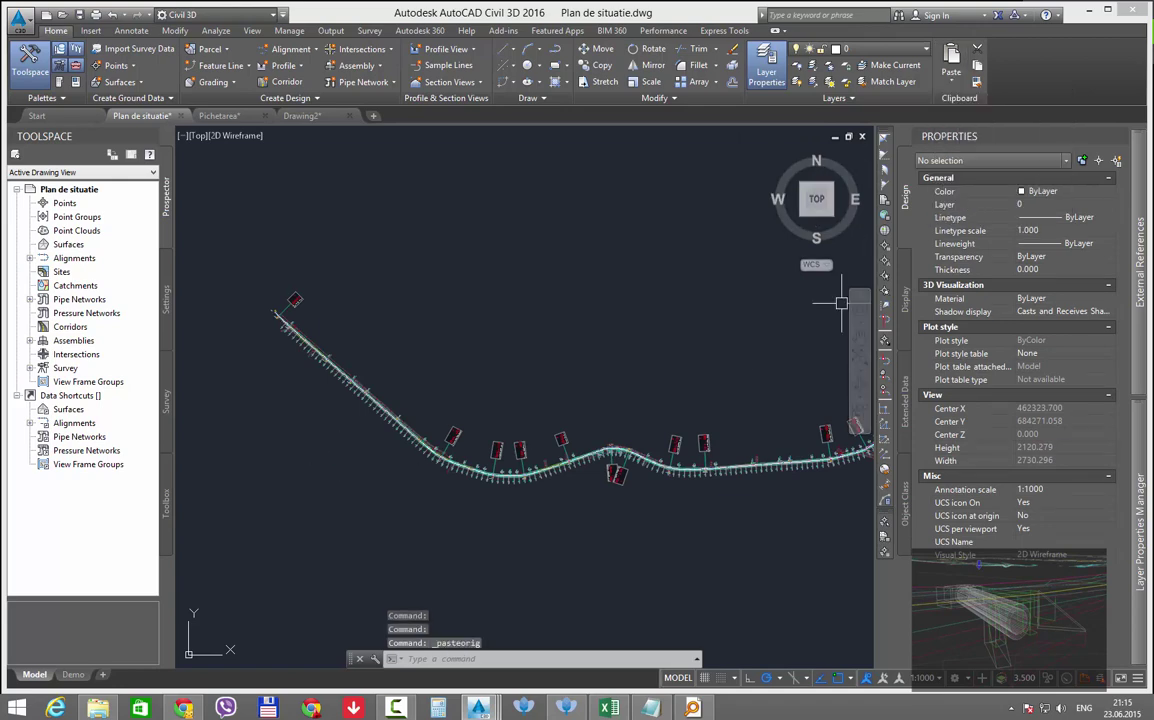
pyautogui.scroll(10, 281, 310)
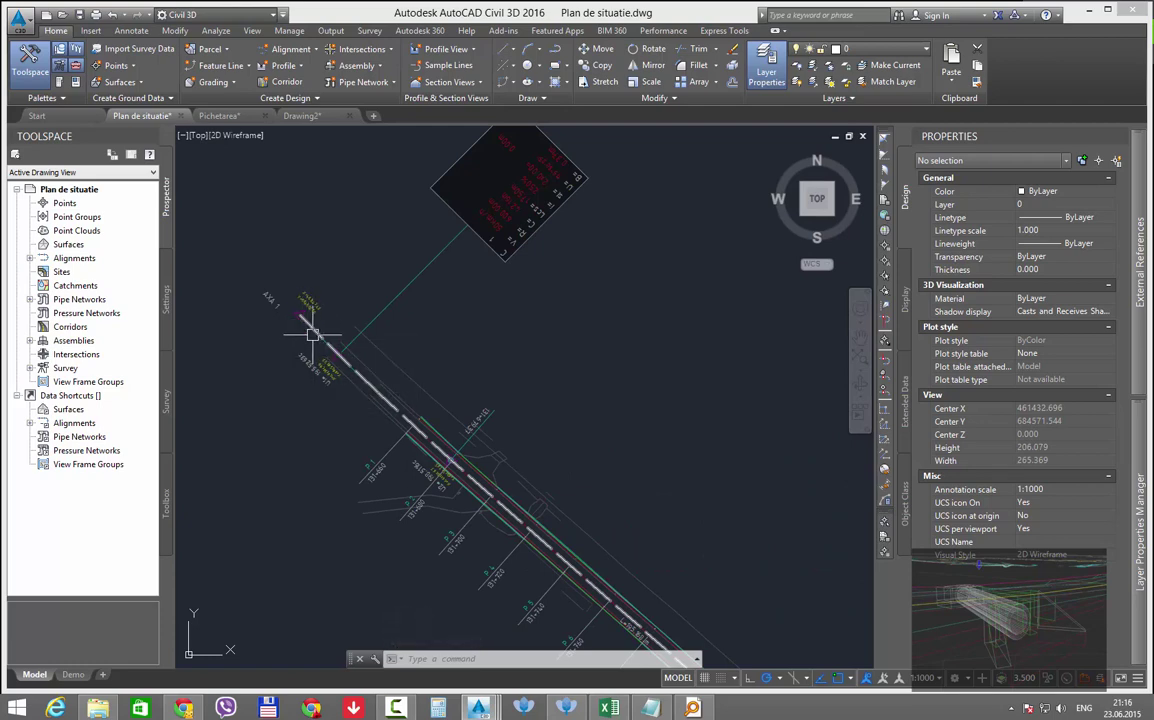
pyautogui.scroll(-20, 312, 333)
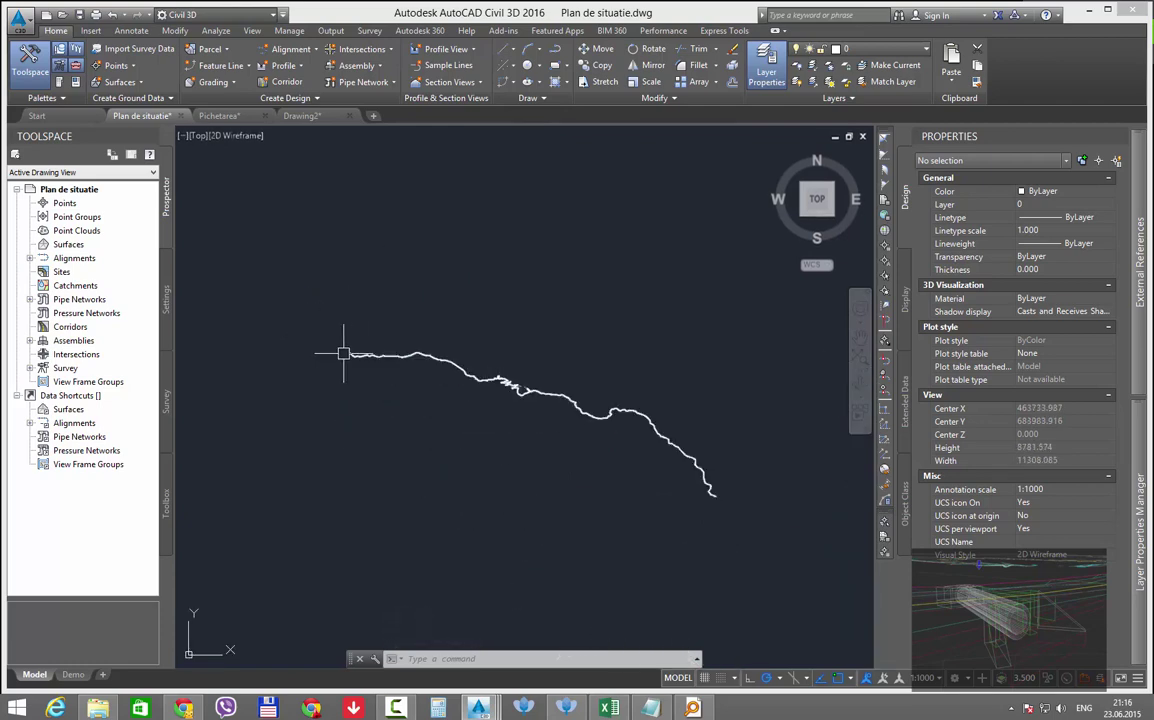
# Examine the pasted axis polyline along the road eastward to the curve at vertex U623
pyautogui.scroll(5, 364, 358)
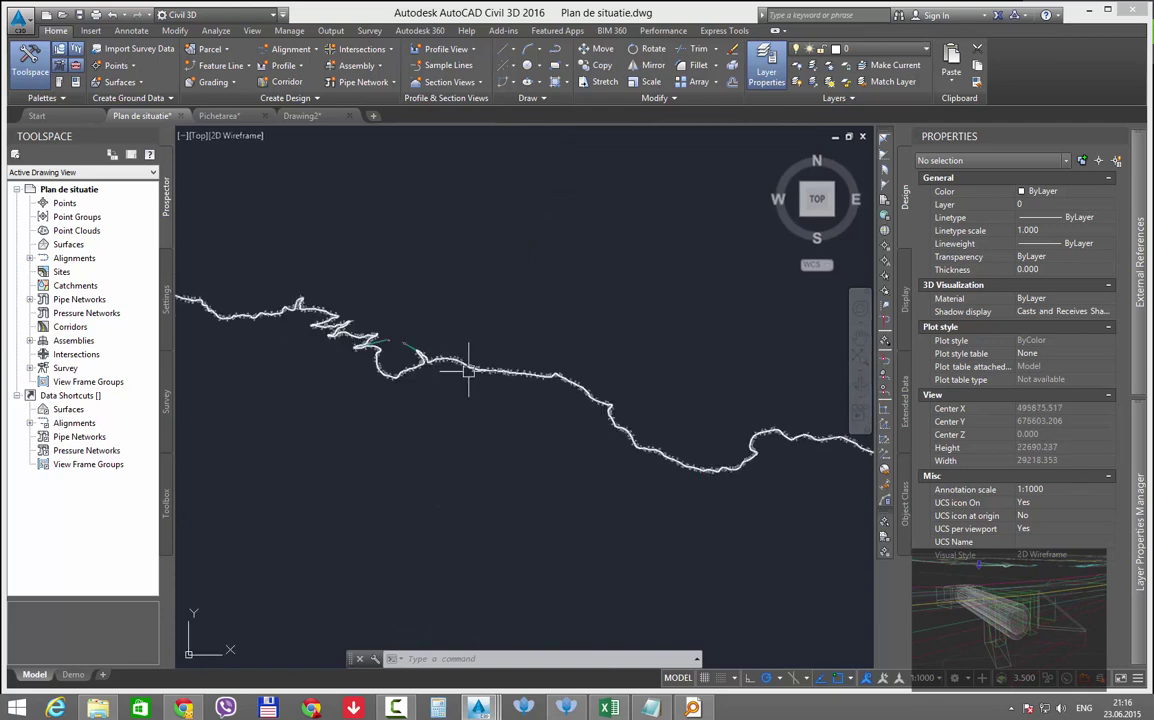
pyautogui.scroll(2, 727, 478)
pyautogui.scroll(12, 727, 478)
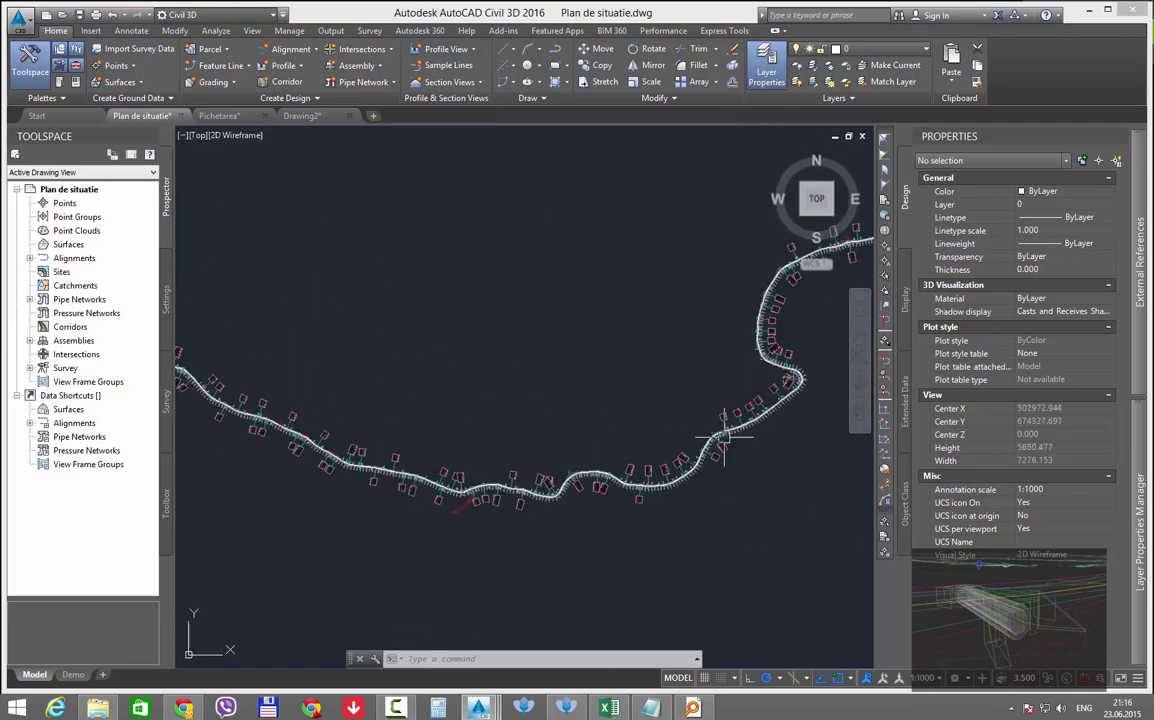
pyautogui.scroll(2, 710, 428)
pyautogui.scroll(-10, 640, 433)
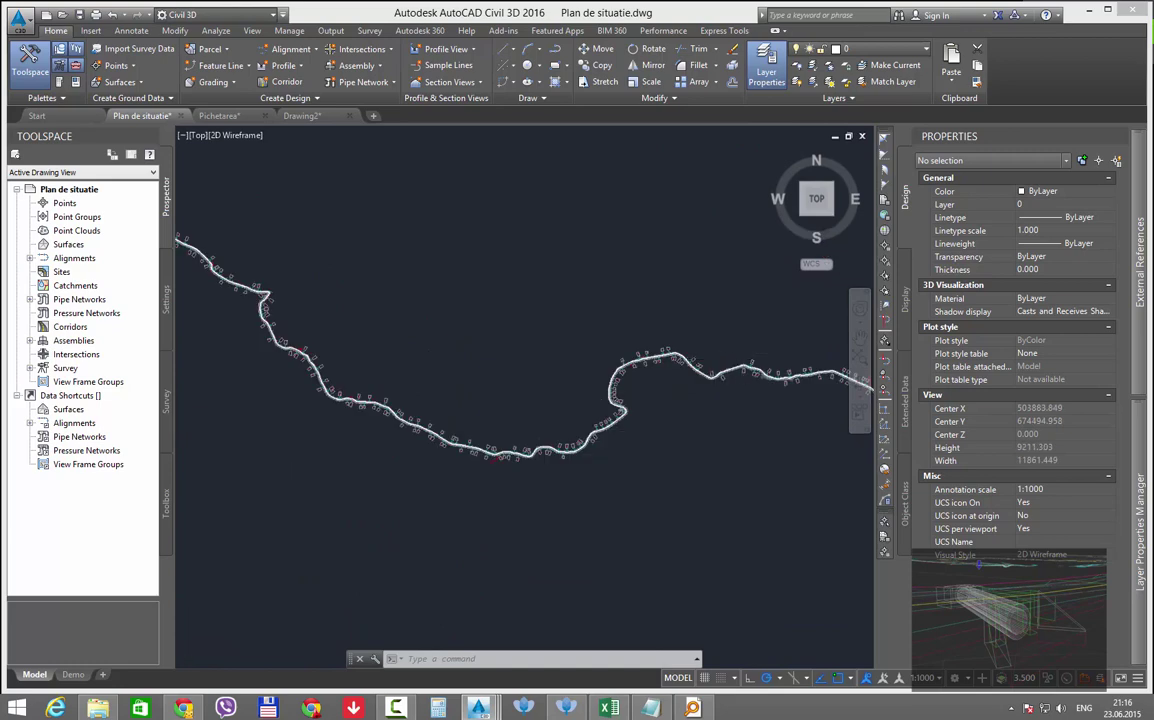
pyautogui.scroll(7, 728, 373)
pyautogui.scroll(6, 776, 438)
pyautogui.moveTo(816, 443); pyautogui.dragTo(279, 335, button='middle')
pyautogui.scroll(-4, 301, 328)
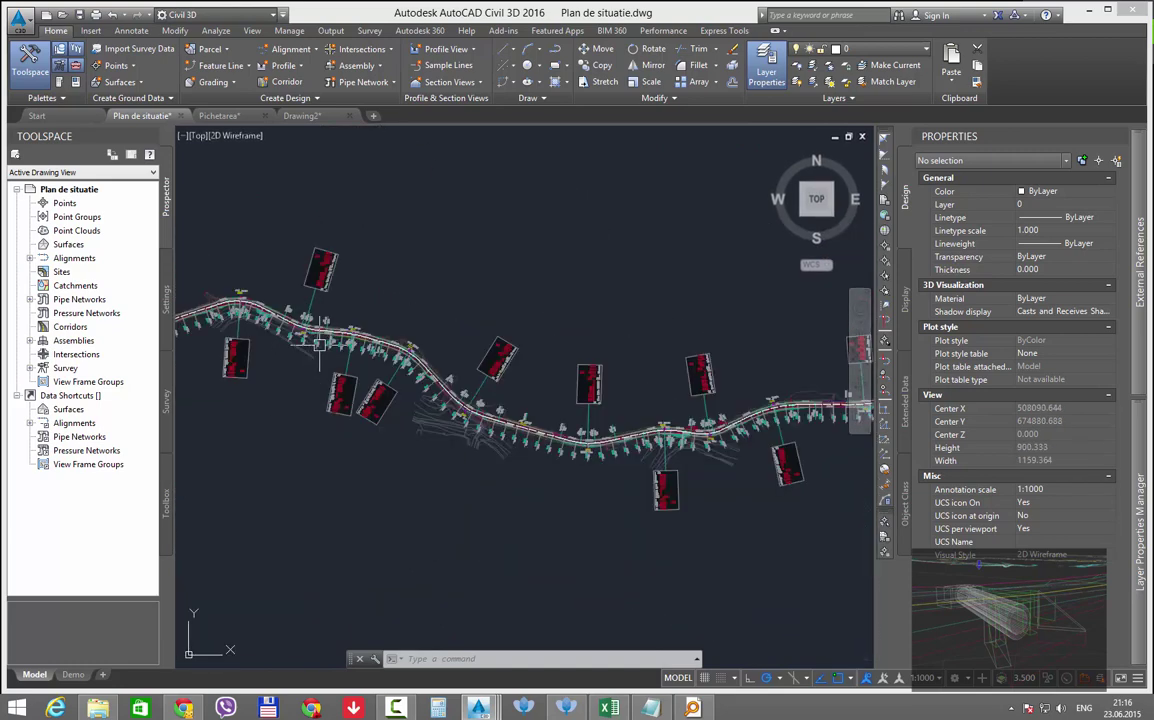
pyautogui.moveTo(683, 492); pyautogui.dragTo(296, 467, button='middle')
pyautogui.moveTo(745, 418); pyautogui.dragTo(332, 379, button='middle')
pyautogui.moveTo(670, 570)
pyautogui.mouseDown(button='middle')
pyautogui.moveTo(510, 502)
pyautogui.moveTo(247, 309)
pyautogui.mouseUp(button='middle')
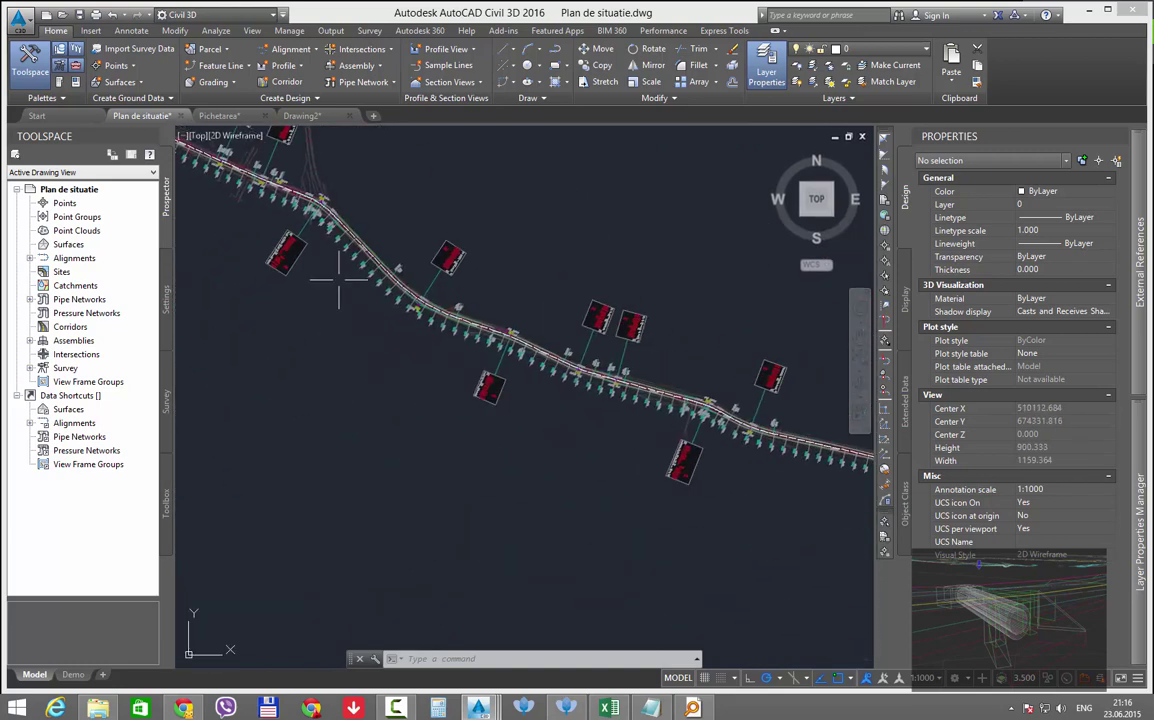
pyautogui.moveTo(337, 281)
pyautogui.mouseDown(button='middle')
pyautogui.moveTo(382, 315)
pyautogui.moveTo(209, 255)
pyautogui.mouseUp(button='middle')
pyautogui.moveTo(726, 567); pyautogui.dragTo(378, 382, button='middle')
pyautogui.scroll(-10, 420, 386)
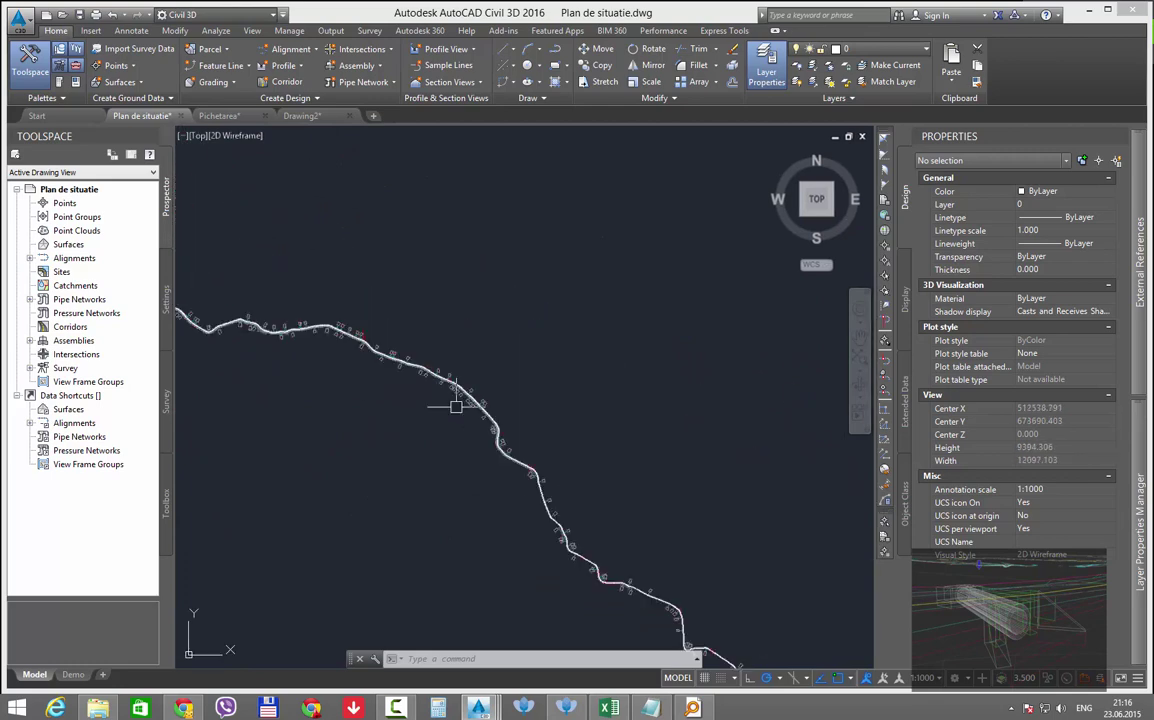
pyautogui.scroll(11, 618, 484)
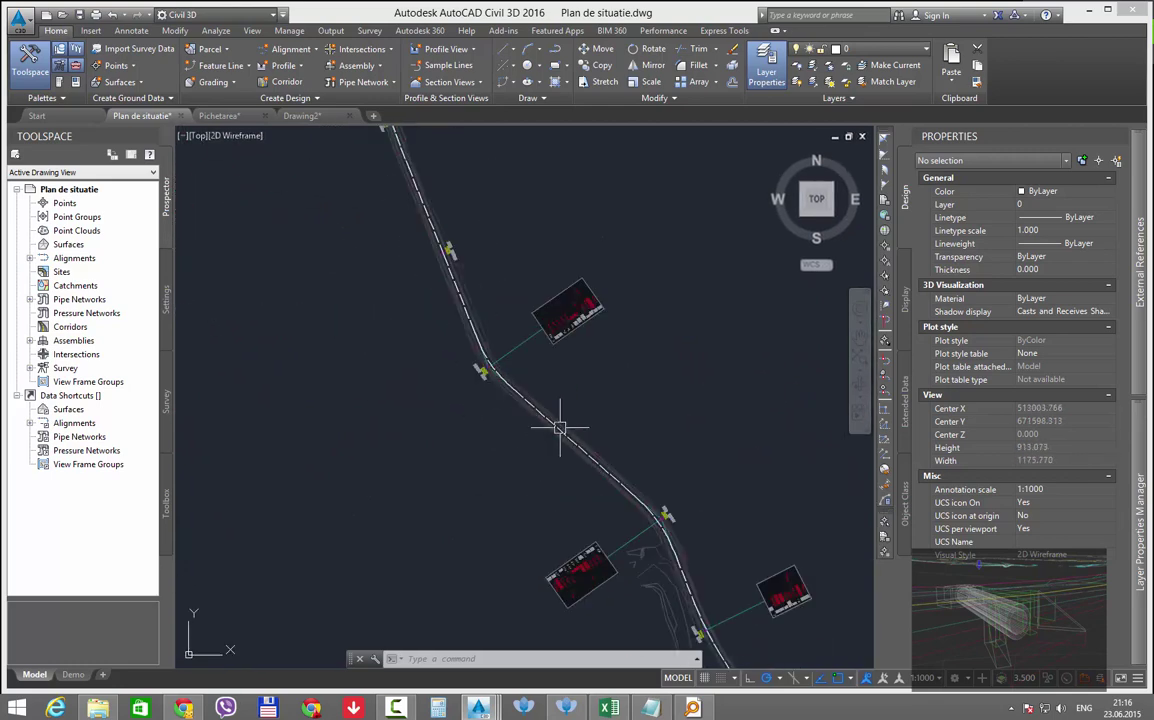
pyautogui.moveTo(458, 190)
pyautogui.mouseDown(button='middle')
pyautogui.moveTo(602, 428)
pyautogui.moveTo(417, 348)
pyautogui.mouseUp(button='middle')
pyautogui.scroll(8, 540, 345)
pyautogui.moveTo(599, 458); pyautogui.dragTo(369, 351, button='middle')
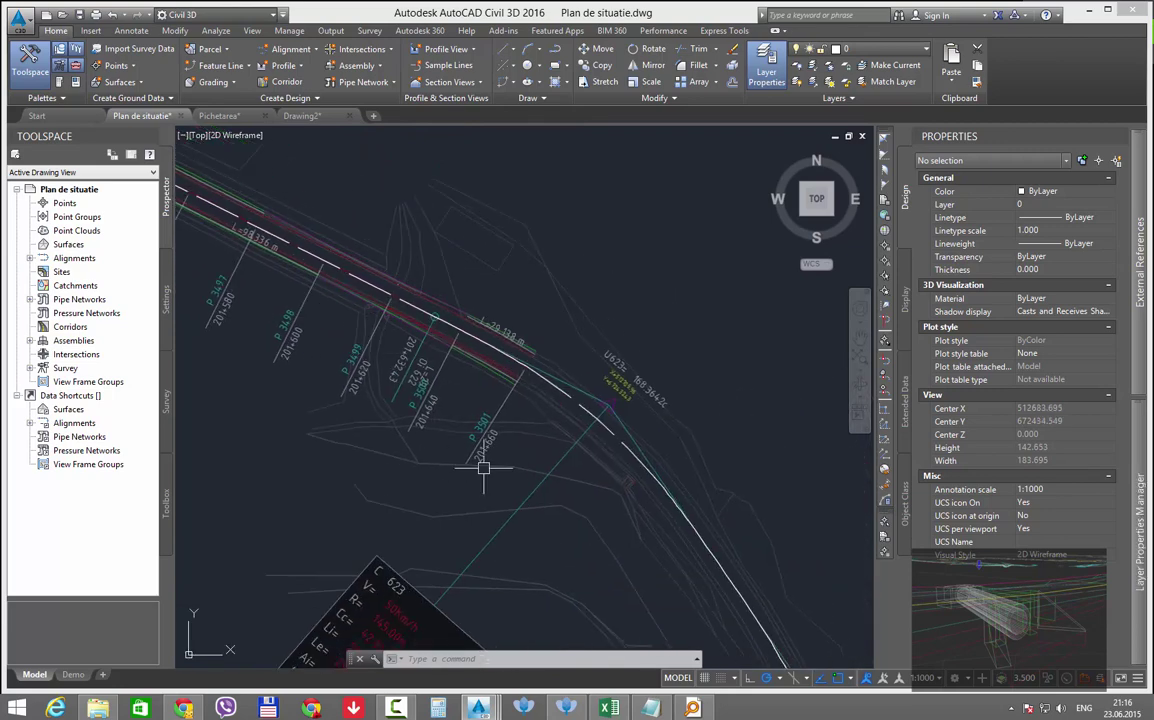
pyautogui.write('pl')
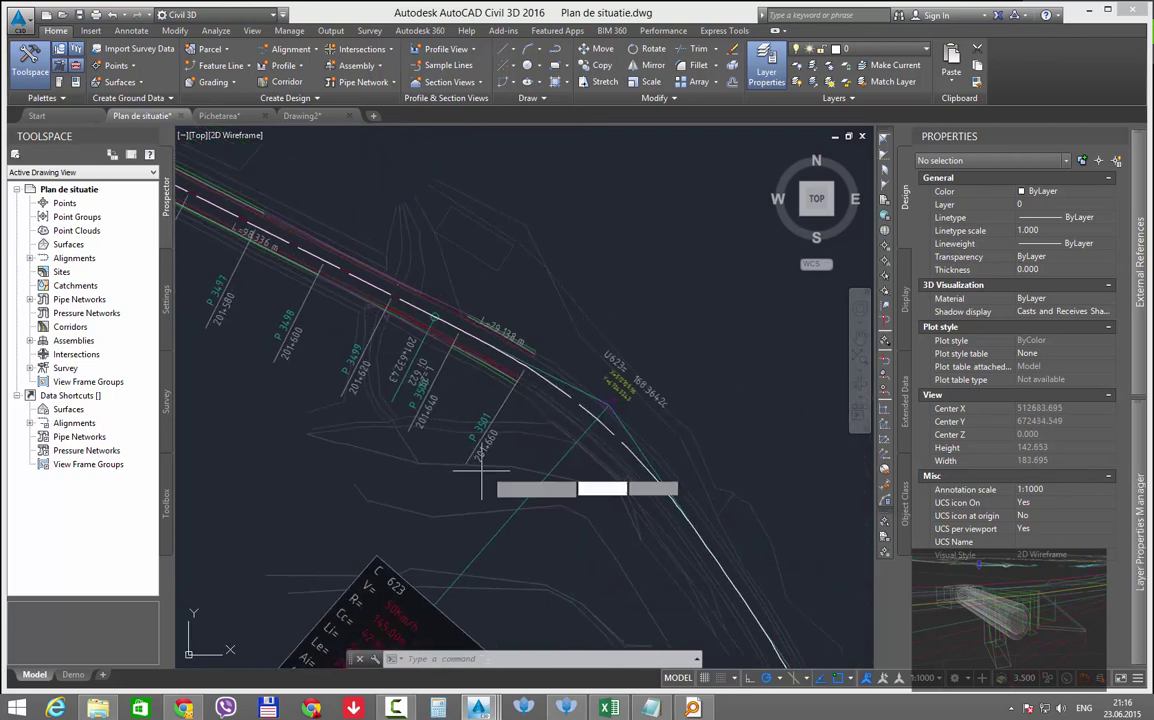
pyautogui.press('Return')
pyautogui.press('Escape')
# Try to trim the road axis polyline past the bisector line at curve U623
pyautogui.write('tr')
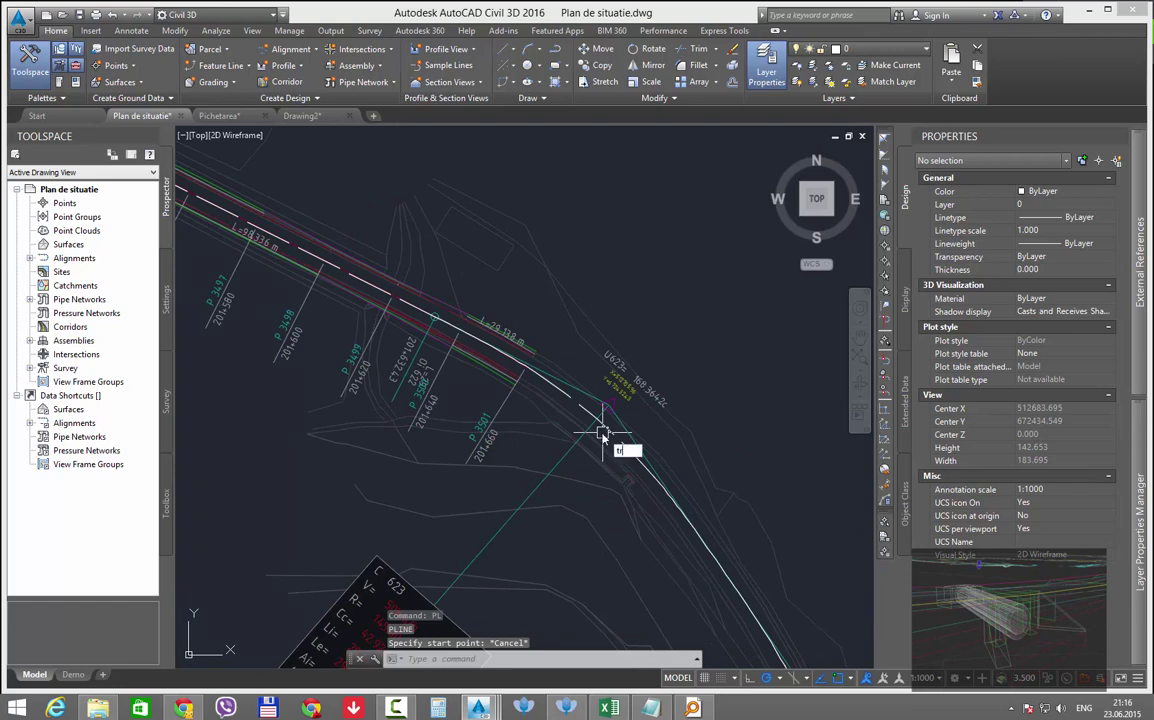
pyautogui.press('Return')
pyautogui.scroll(4, 586, 430)
pyautogui.click(600, 422)
pyautogui.press('Return')
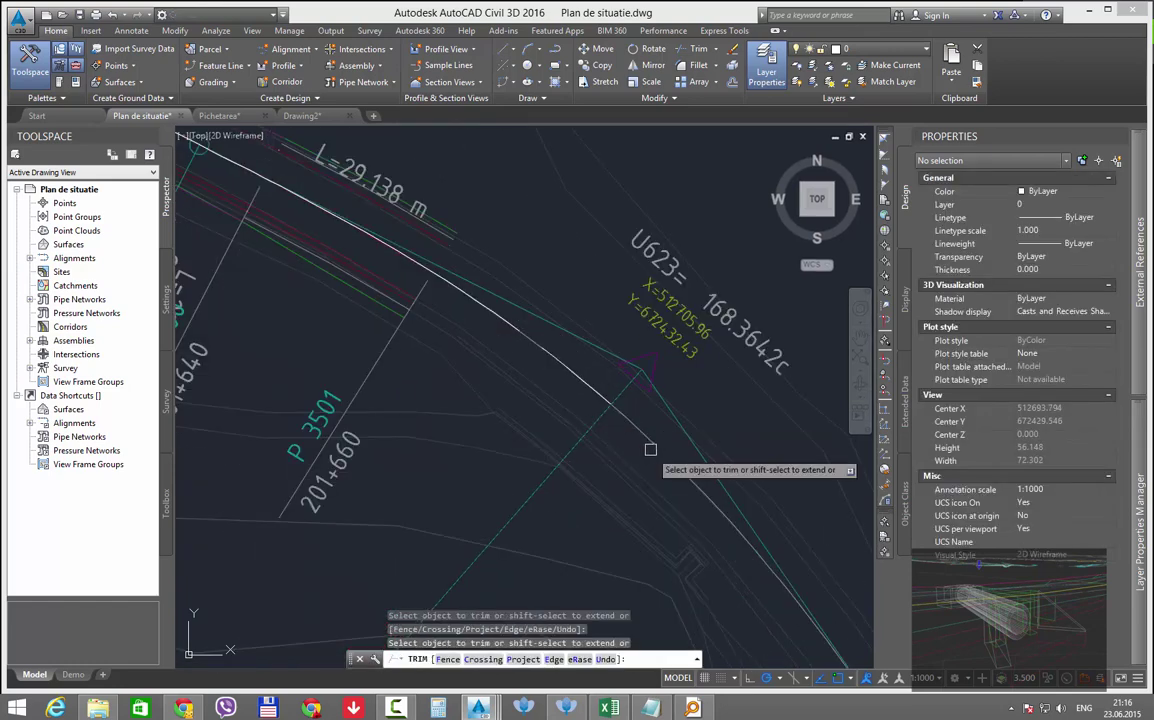
pyautogui.click(644, 434)
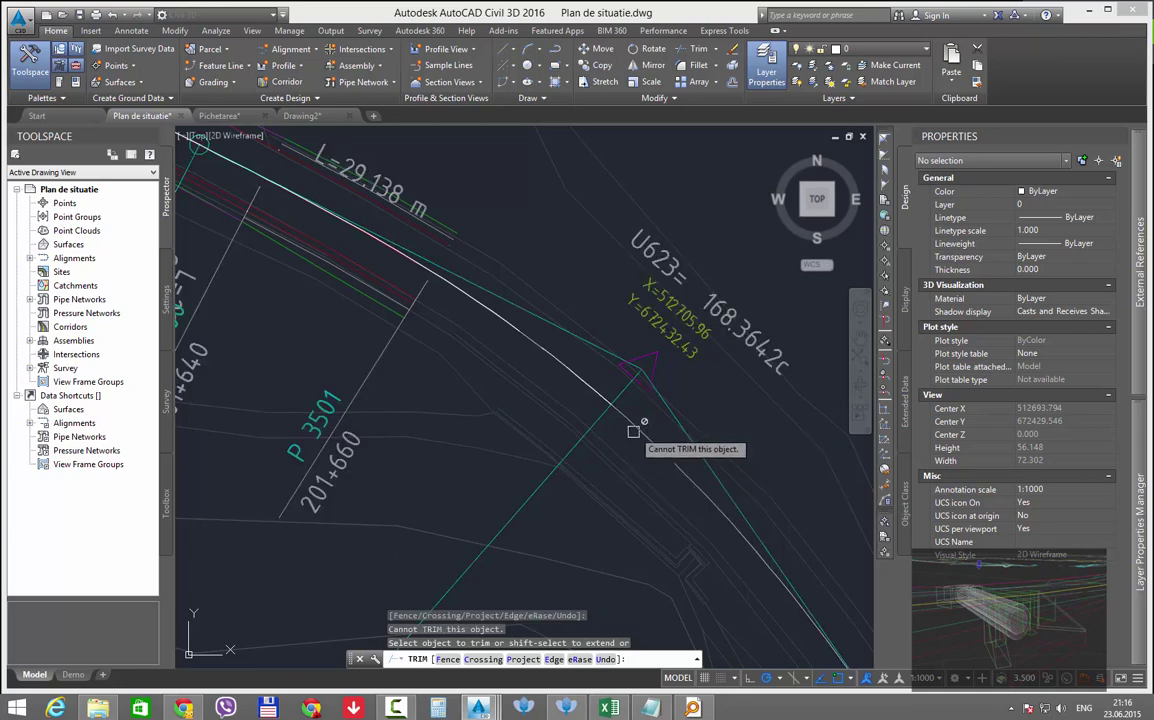
pyautogui.press('Escape')
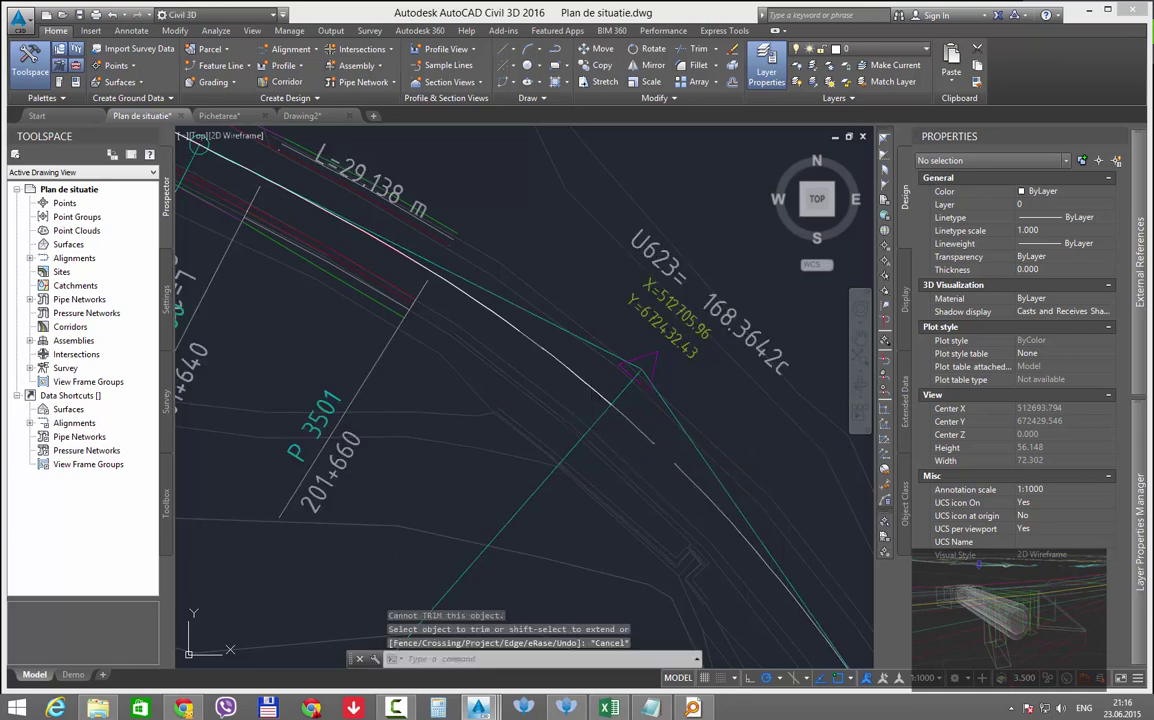
# Check which polyline forms the axis at curve U623, clear the selection, and save the drawing
pyautogui.click(590, 391)
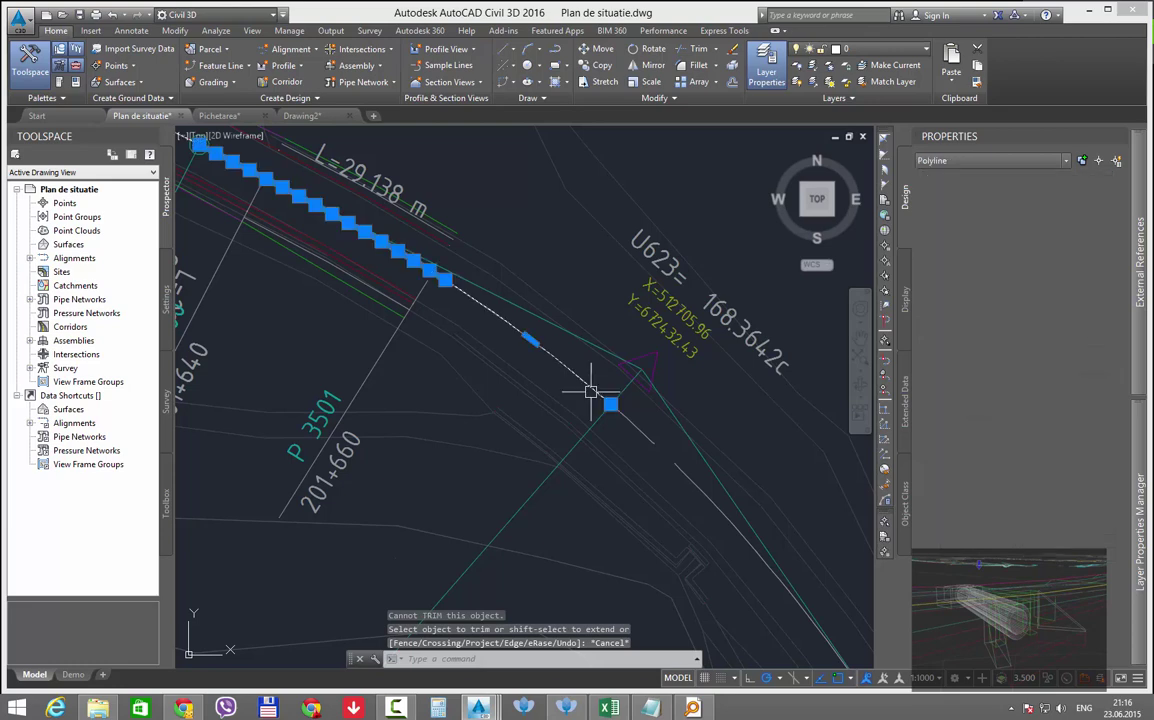
pyautogui.press('Escape')
pyautogui.scroll(-12, 667, 500)
pyautogui.scroll(-12, 677, 430)
pyautogui.moveTo(455, 442); pyautogui.dragTo(735, 517, button='middle')
pyautogui.moveTo(235, 407); pyautogui.dragTo(532, 479, button='middle')
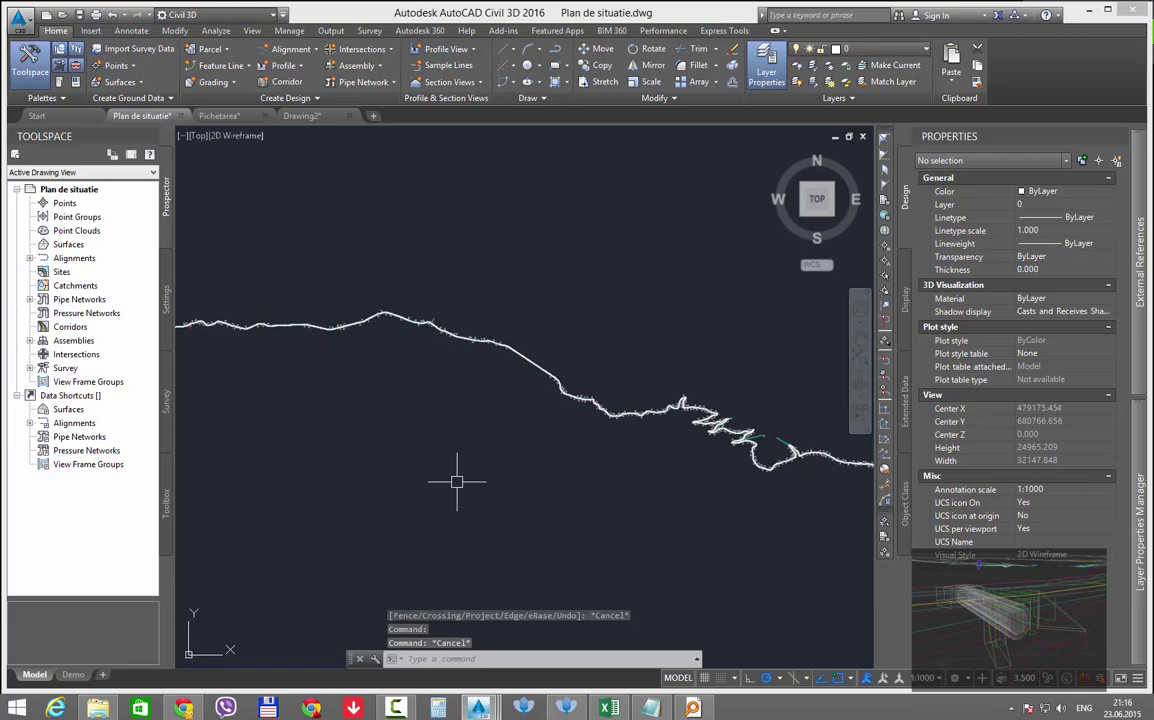
pyautogui.hotkey('ctrl', 's')
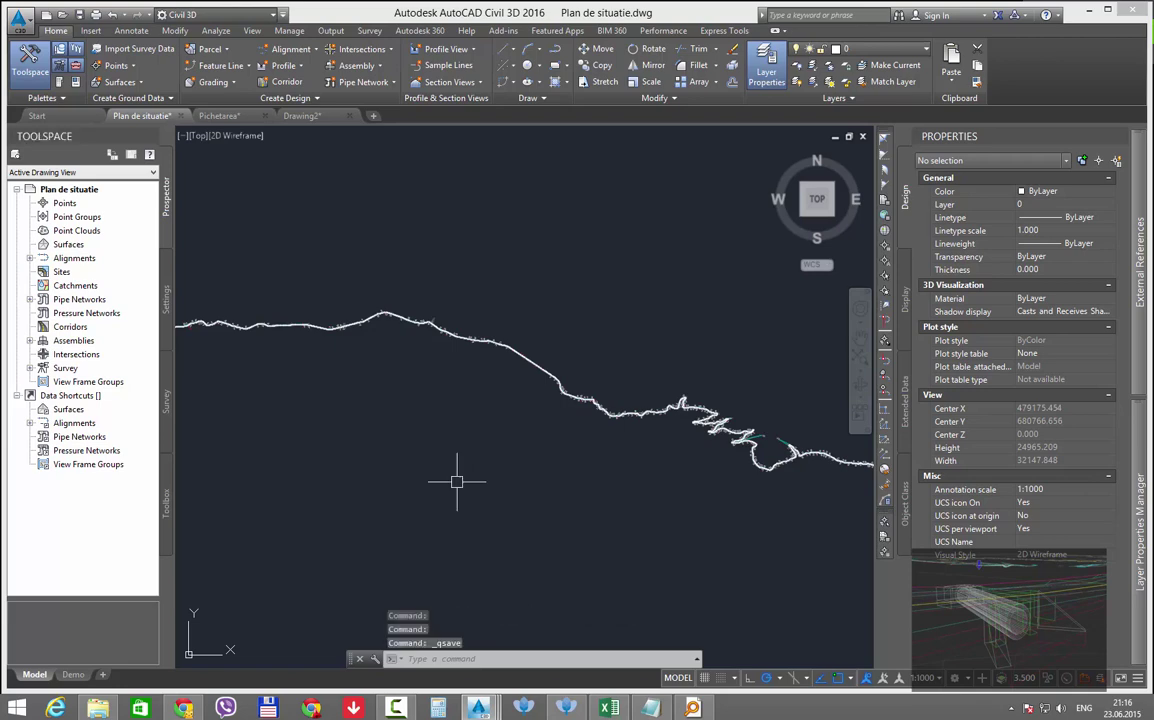
# Start Create Alignment from Objects, pick the axis polyline at its western end, and accept the alignment direction
pyautogui.scroll(-6, 491, 471)
pyautogui.scroll(12, 453, 443)
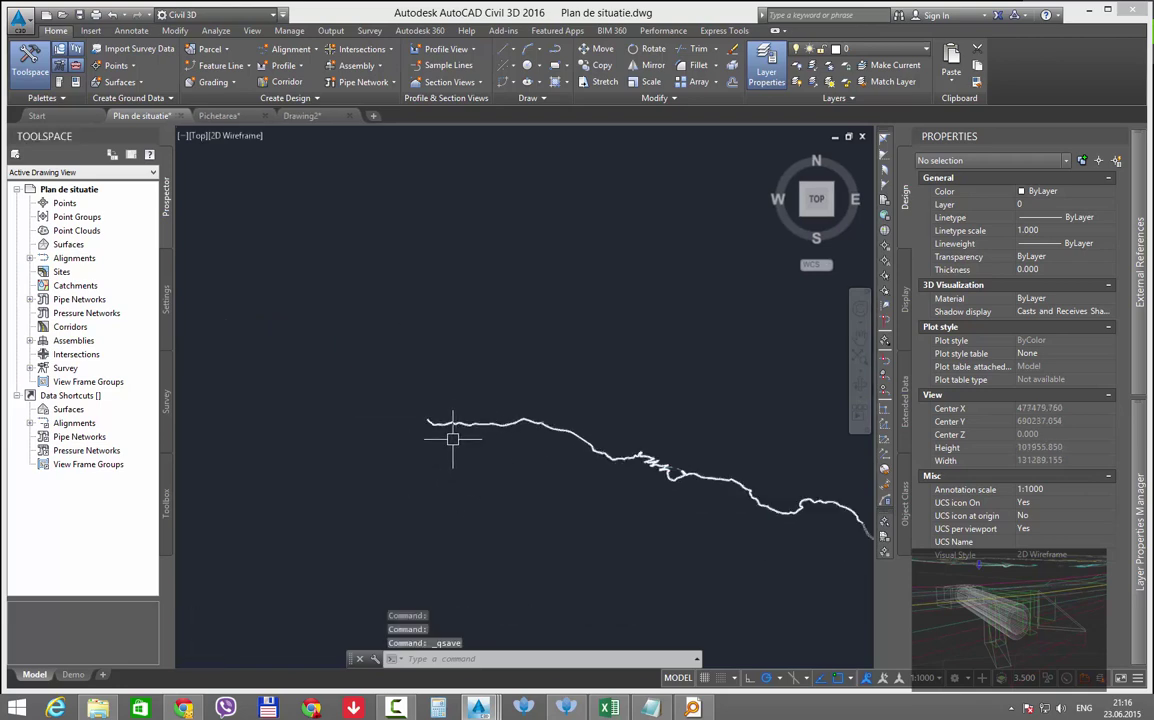
pyautogui.scroll(12, 442, 427)
pyautogui.moveTo(400, 464); pyautogui.dragTo(354, 402, button='middle')
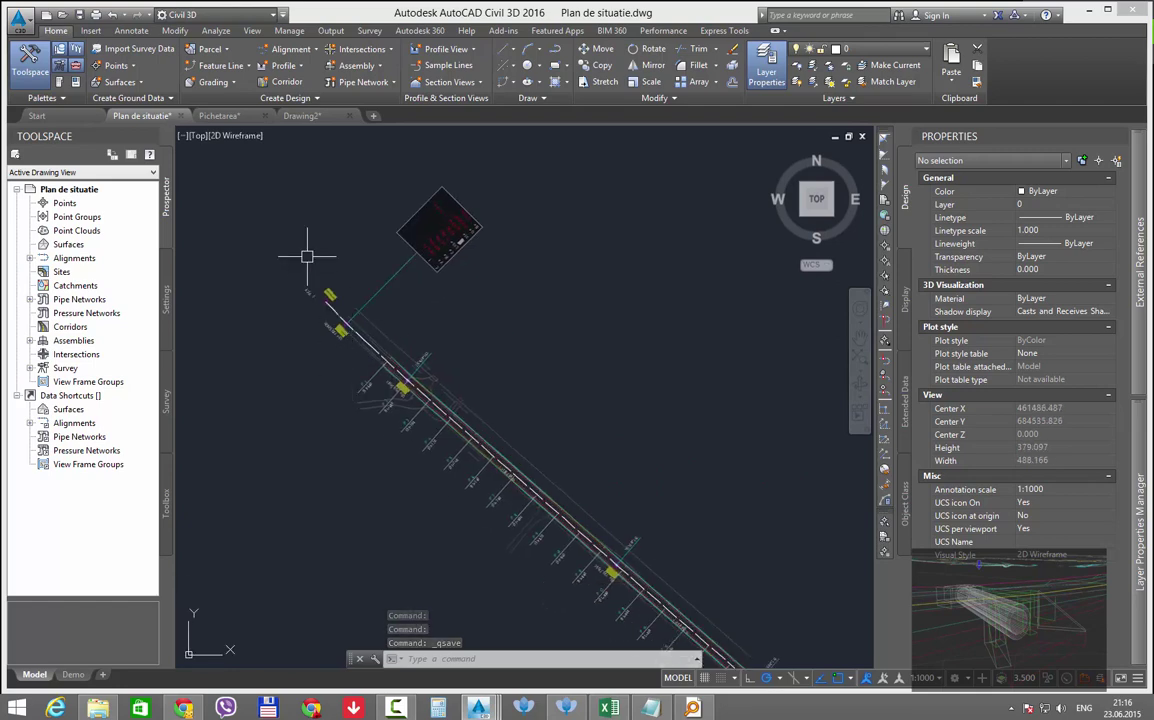
pyautogui.click(314, 52)
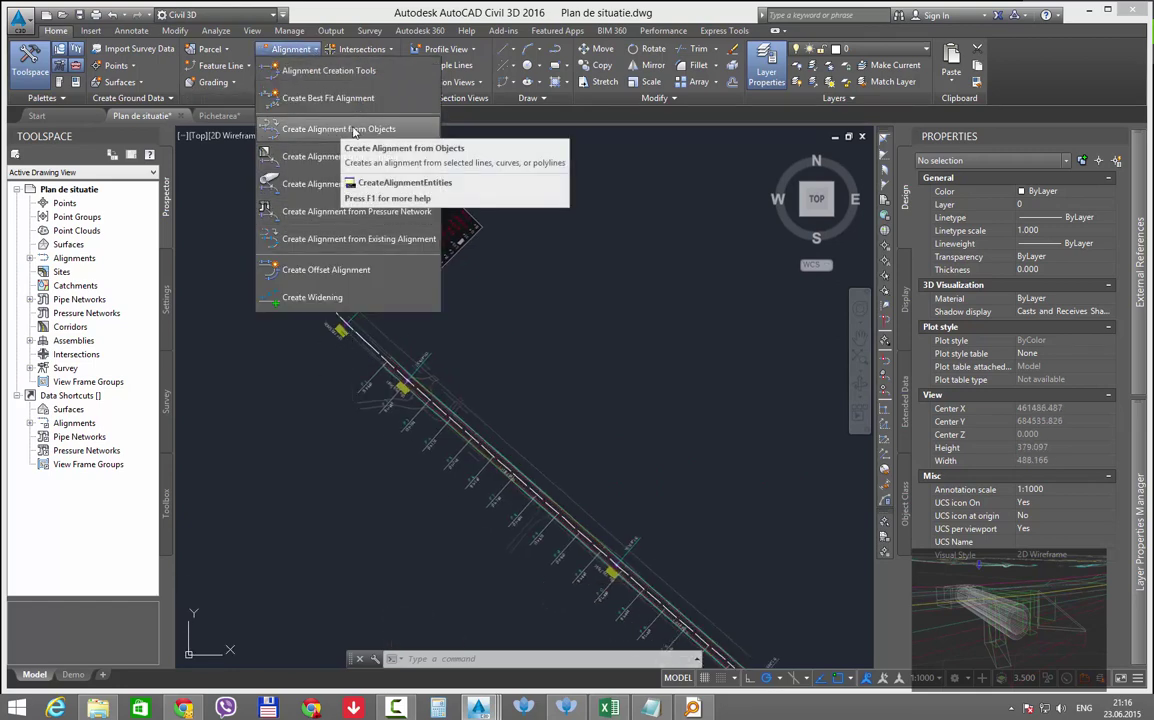
pyautogui.click(339, 129)
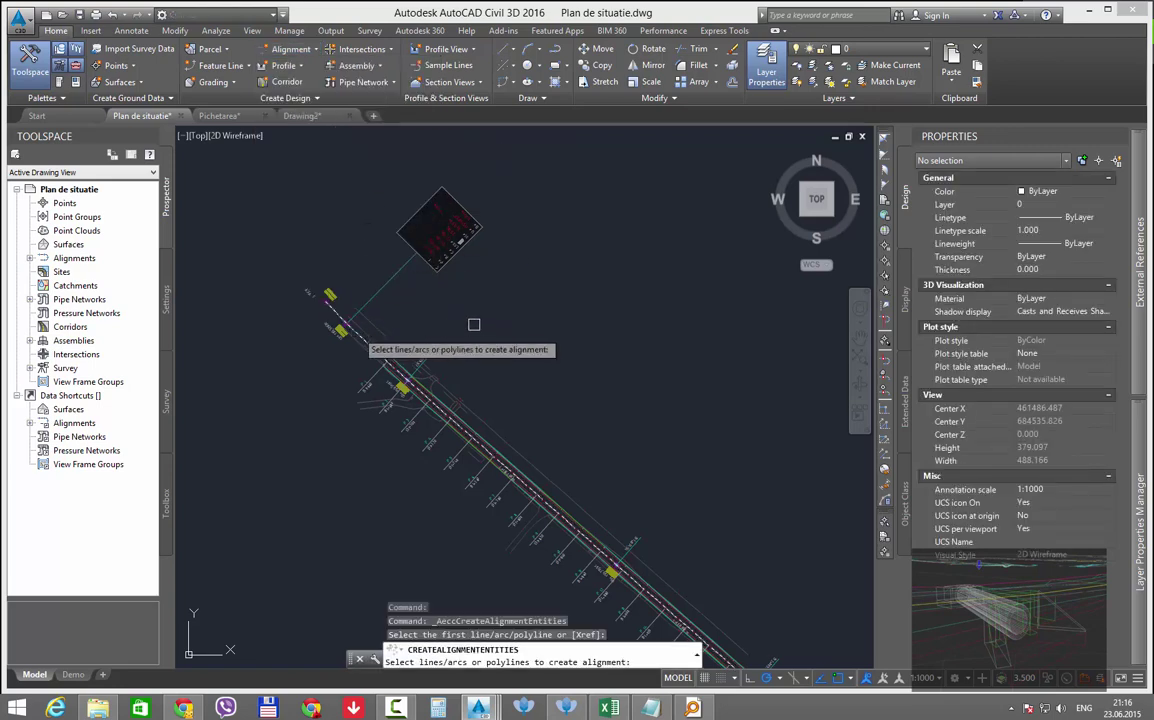
pyautogui.click(474, 324)
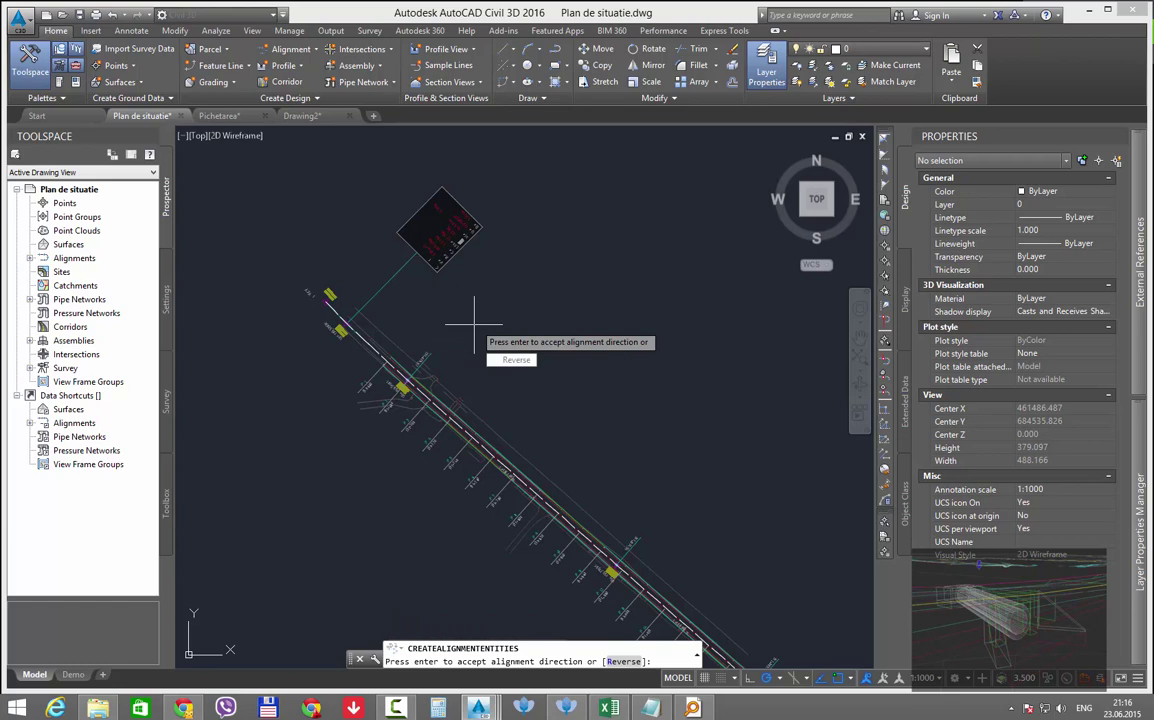
pyautogui.press('Return')
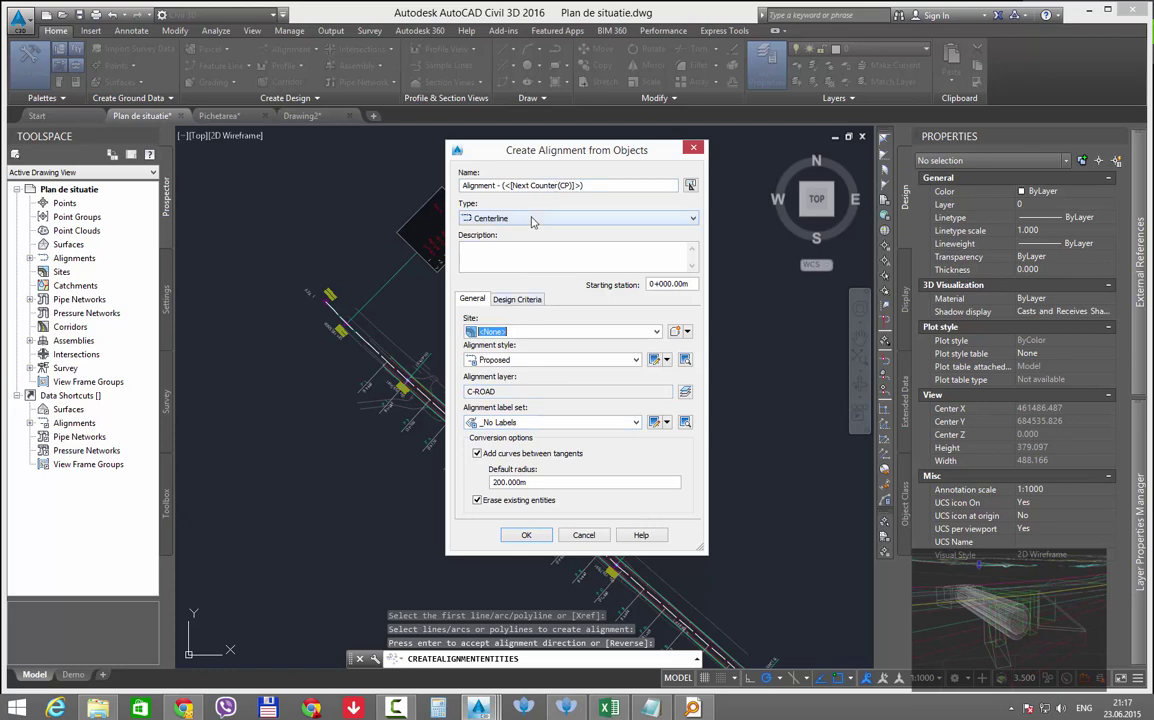
# Create the centerline alignment with no site, the Proposed style and no labels, switching off erasing of existing entities
pyautogui.click(520, 393)
pyautogui.click(524, 419)
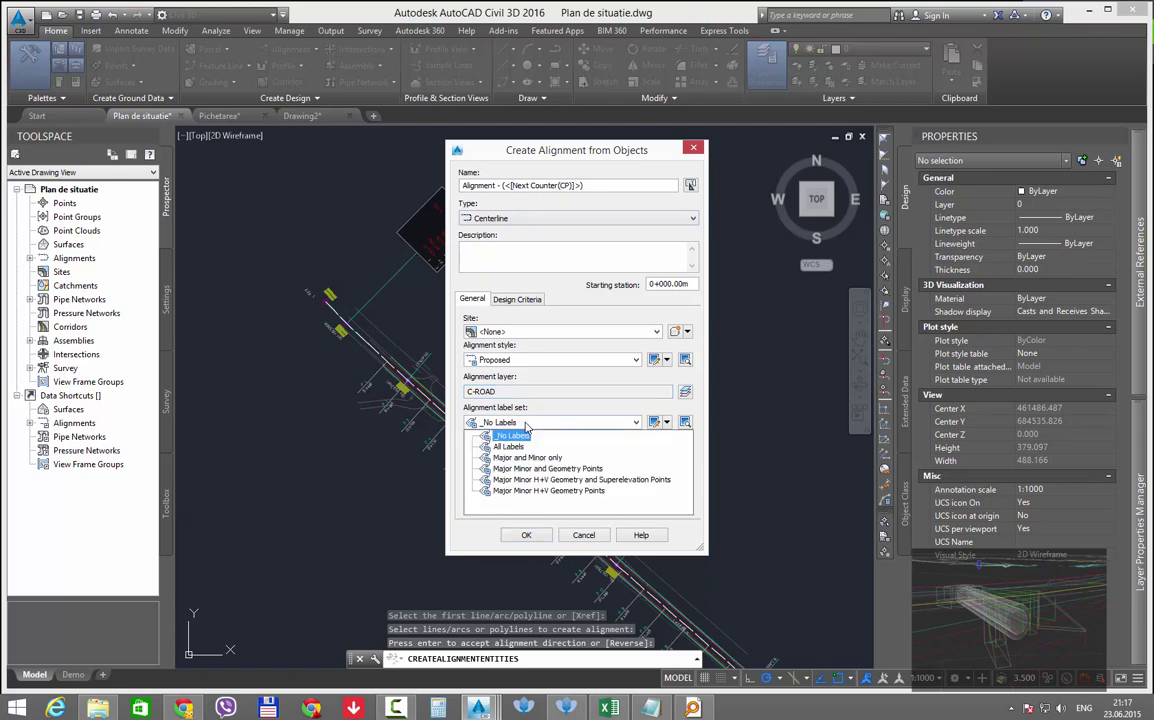
pyautogui.click(524, 421)
pyautogui.click(518, 361)
pyautogui.click(518, 360)
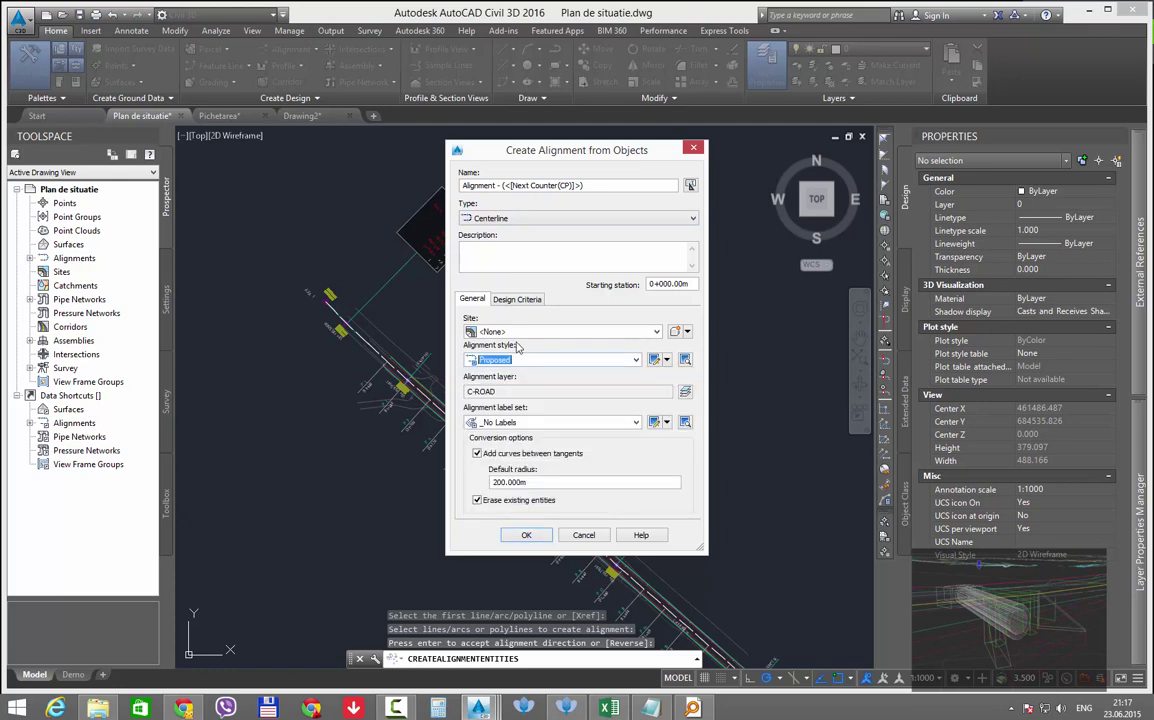
pyautogui.click(515, 332)
pyautogui.click(515, 332)
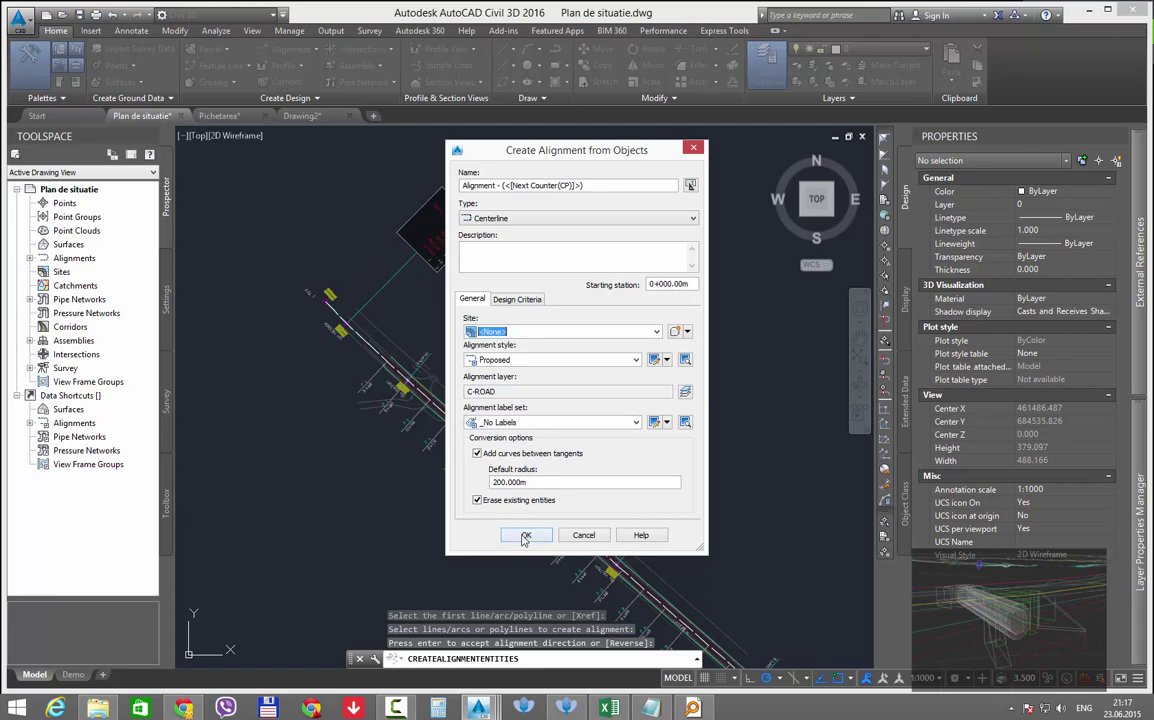
pyautogui.click(478, 500)
pyautogui.click(526, 539)
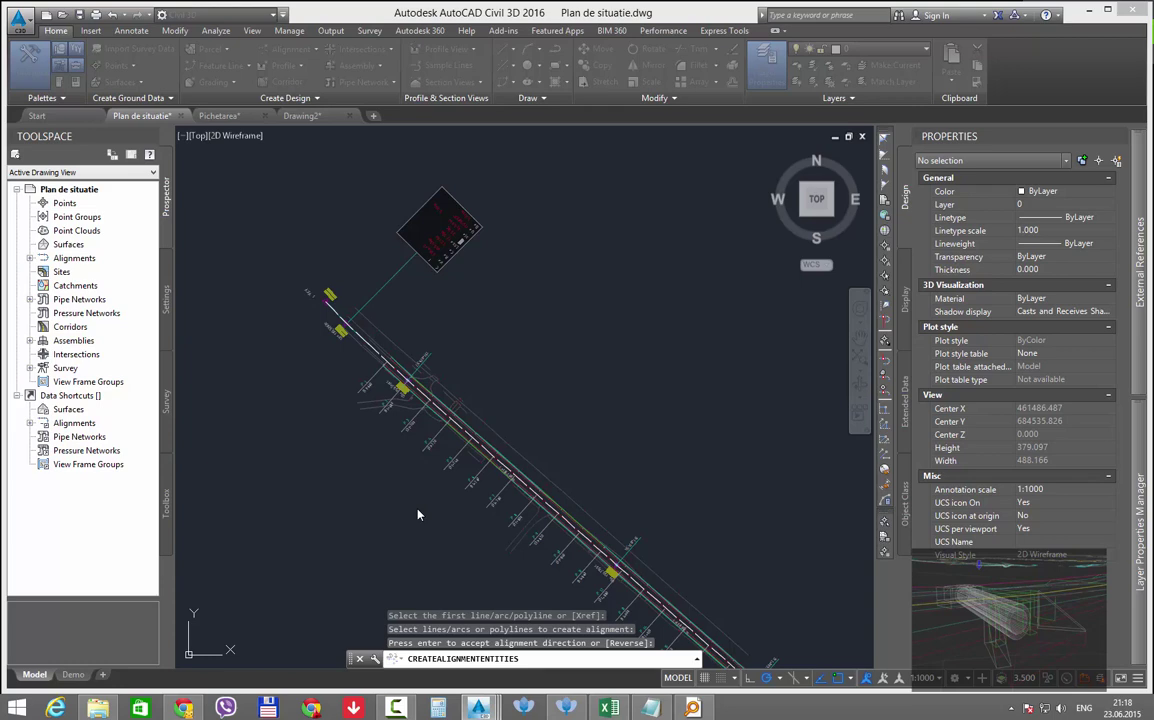
# Switch to Task Manager and check the computer's performance and memory usage
pyautogui.rightClick(819, 711)
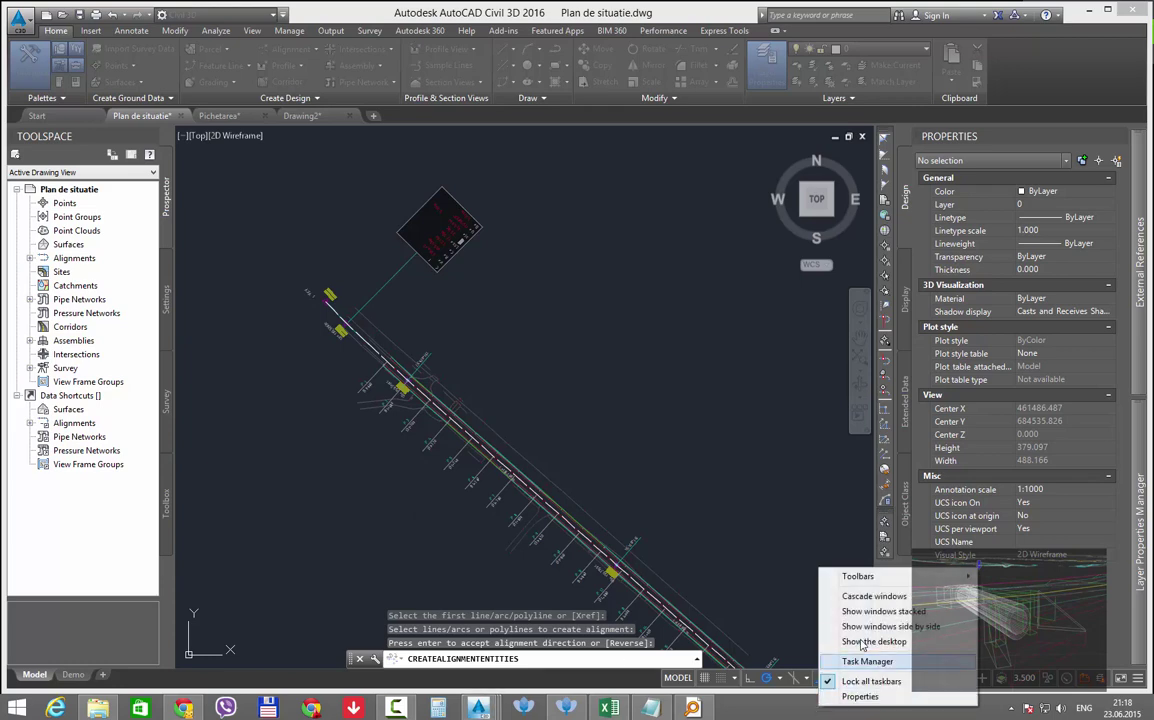
pyautogui.click(859, 662)
pyautogui.hotkey('ctrl', 'shift', 'Escape')
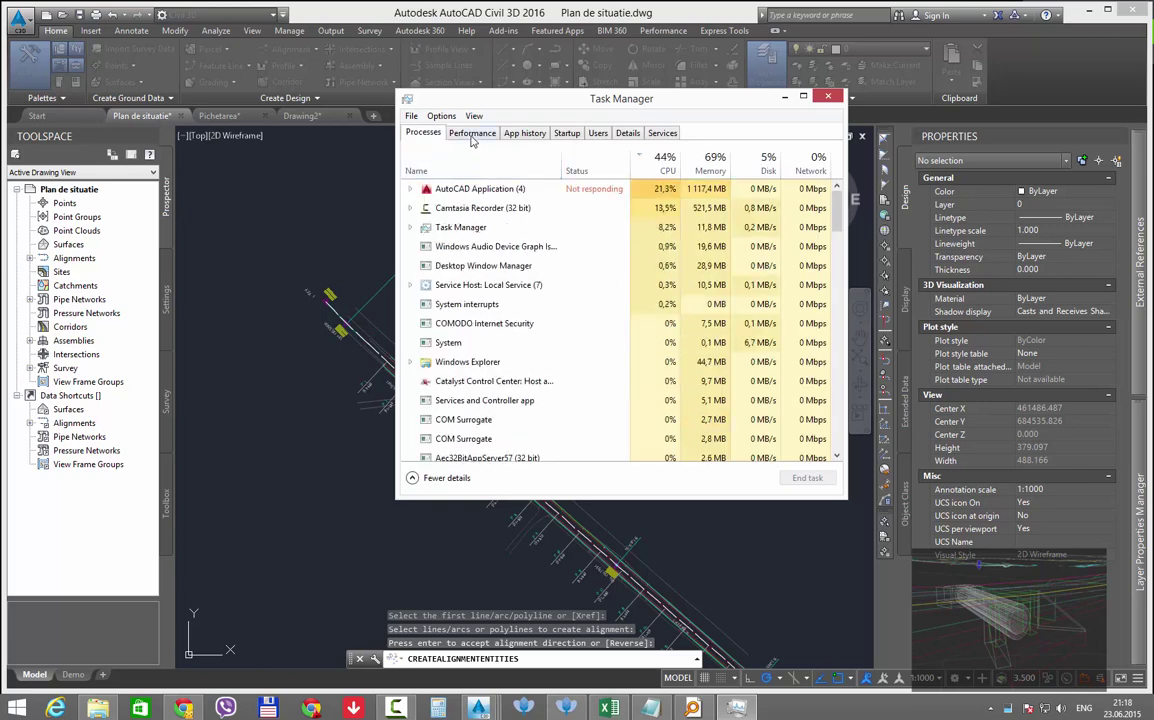
pyautogui.click(472, 133)
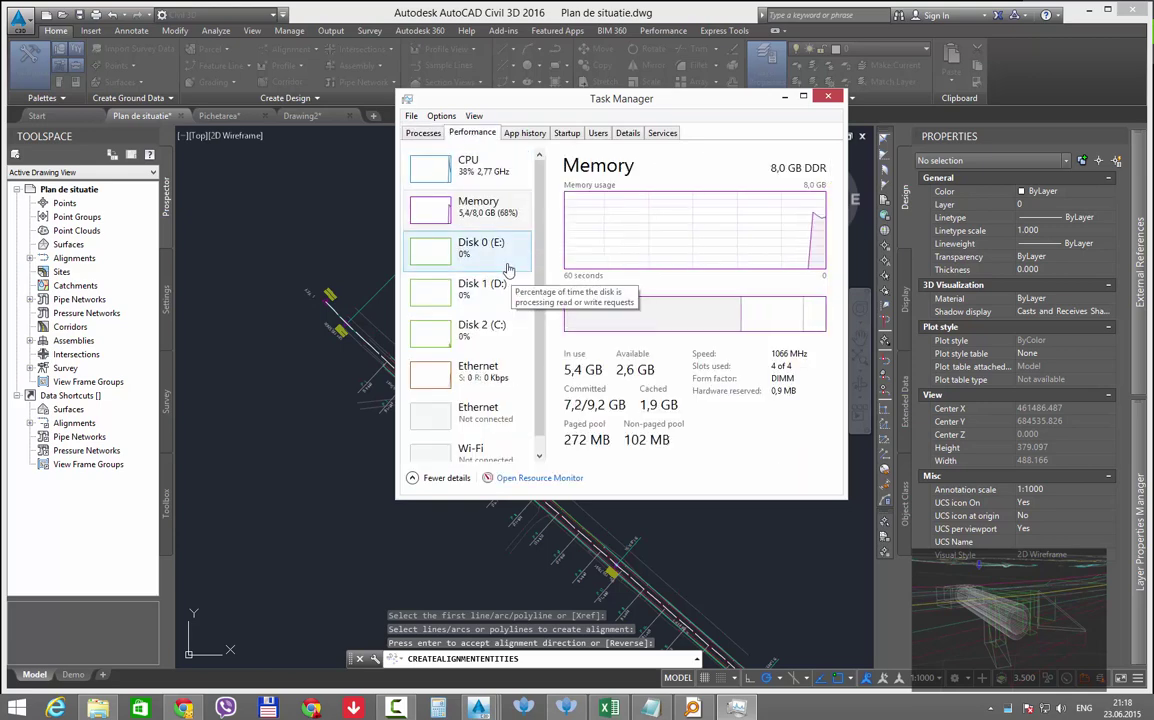
# Close a background program from the notification area to free memory, and minimize Task Manager
pyautogui.click(990, 709)
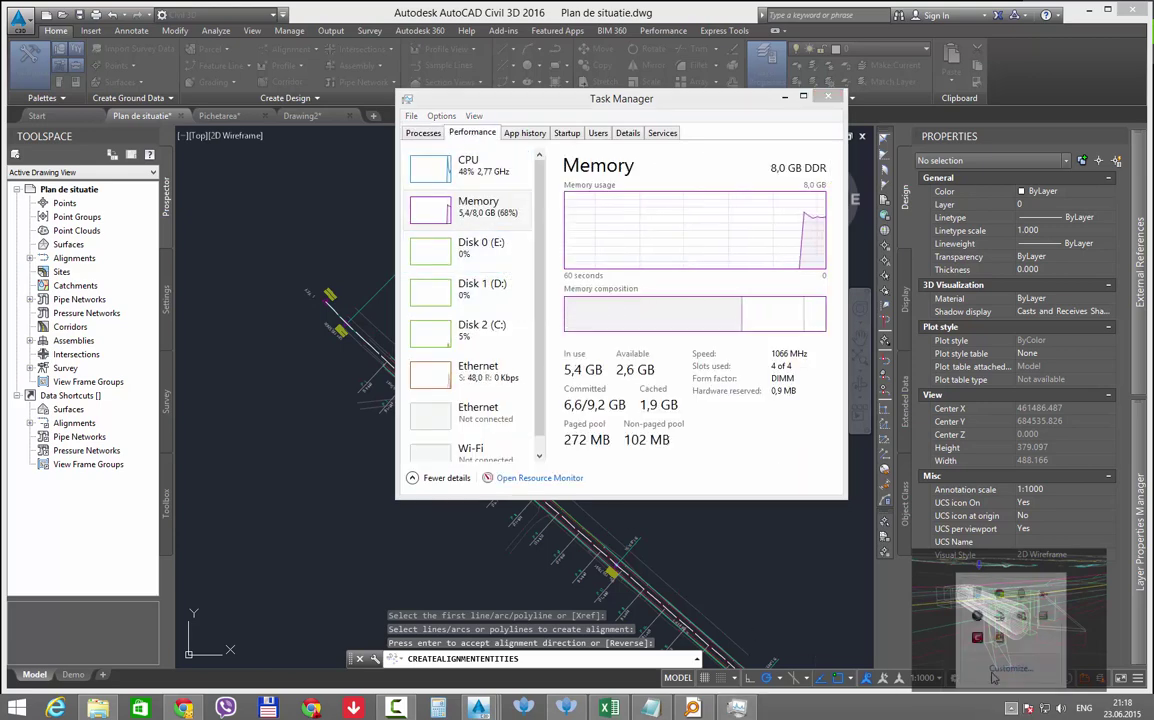
pyautogui.rightClick(999, 595)
pyautogui.click(988, 582)
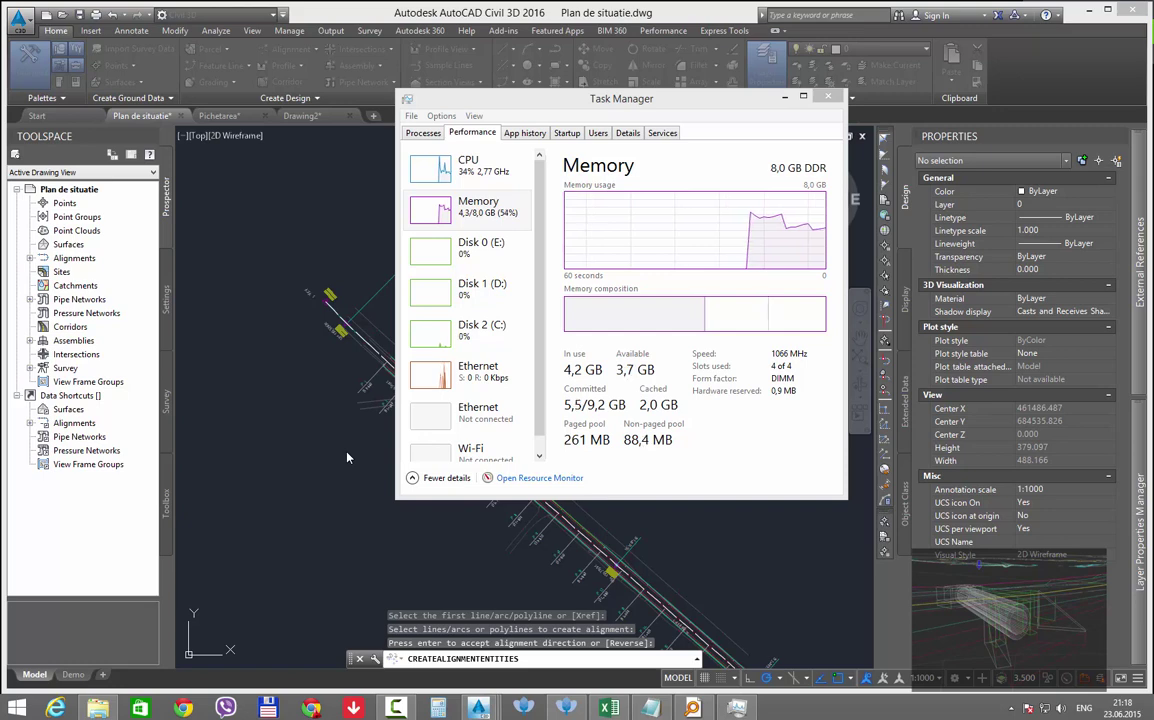
pyautogui.click(785, 97)
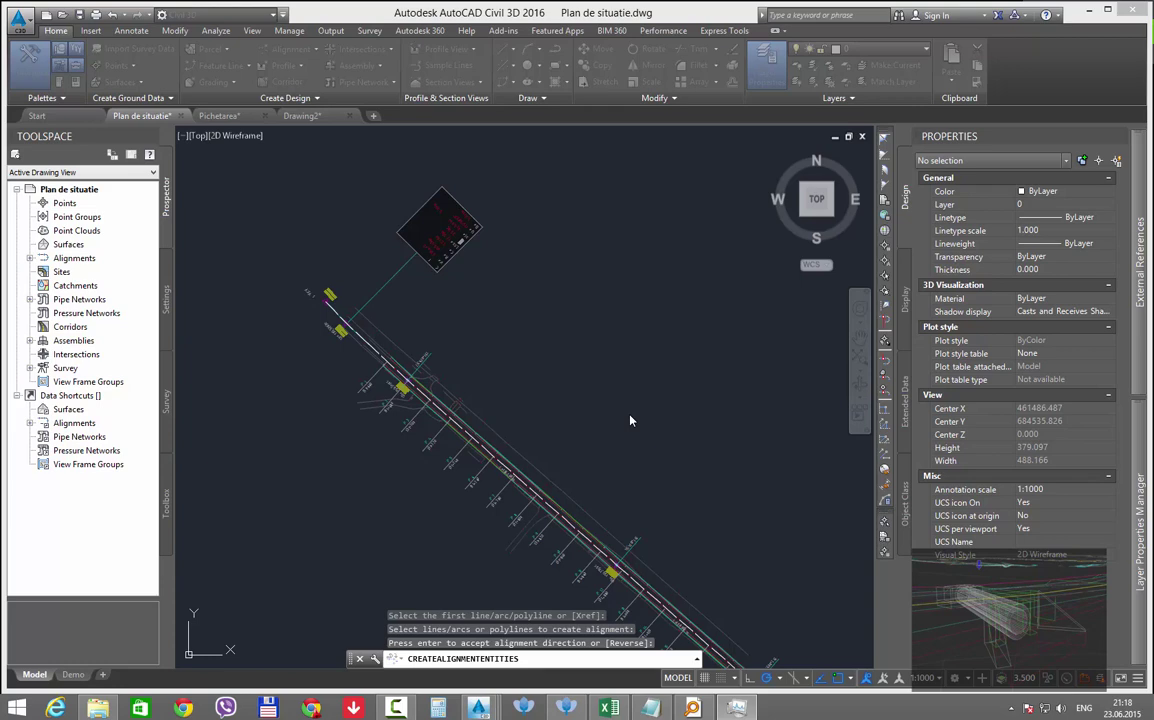
# Check the system clock, switch to Ispol, load the PLAN module, and open the SECŢIUNE data for the DN18 axis
pyautogui.click(1122, 708)
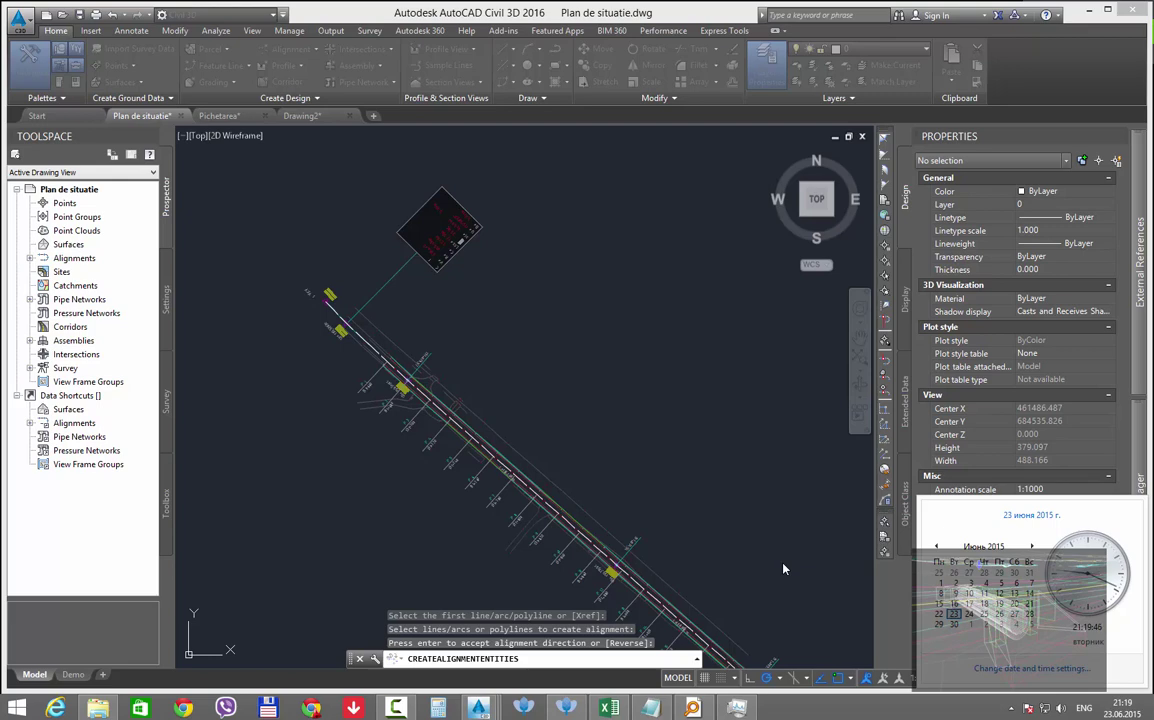
pyautogui.click(566, 707)
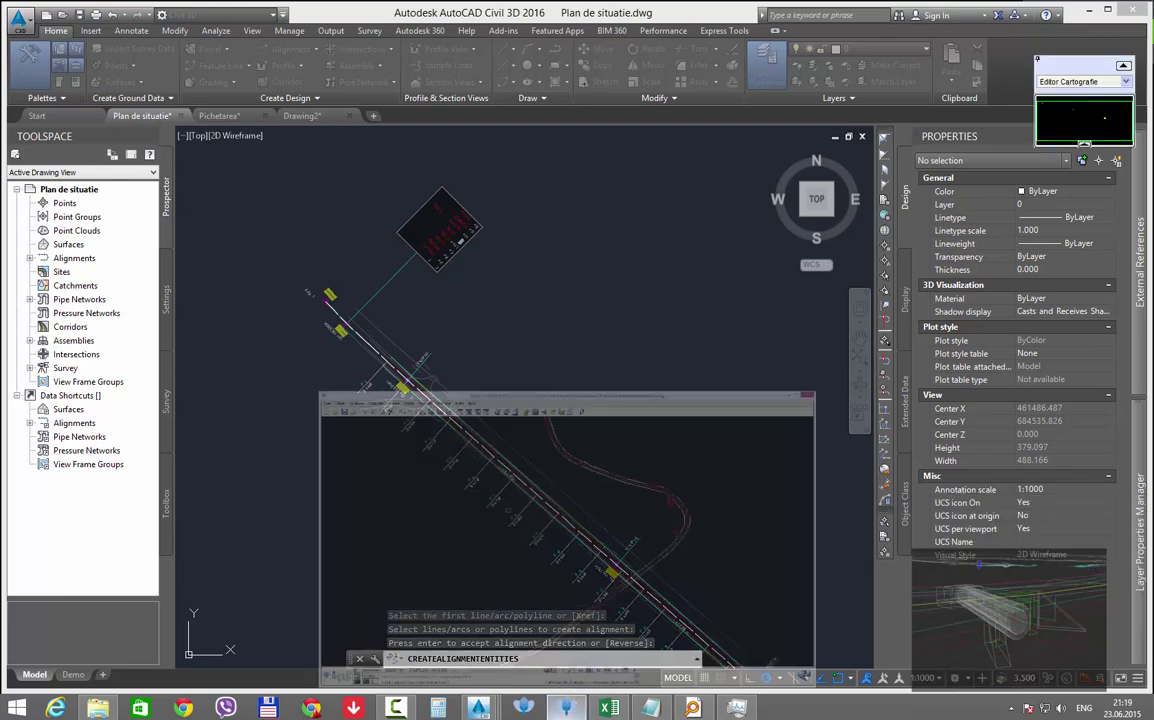
pyautogui.click(1075, 84)
pyautogui.click(1079, 113)
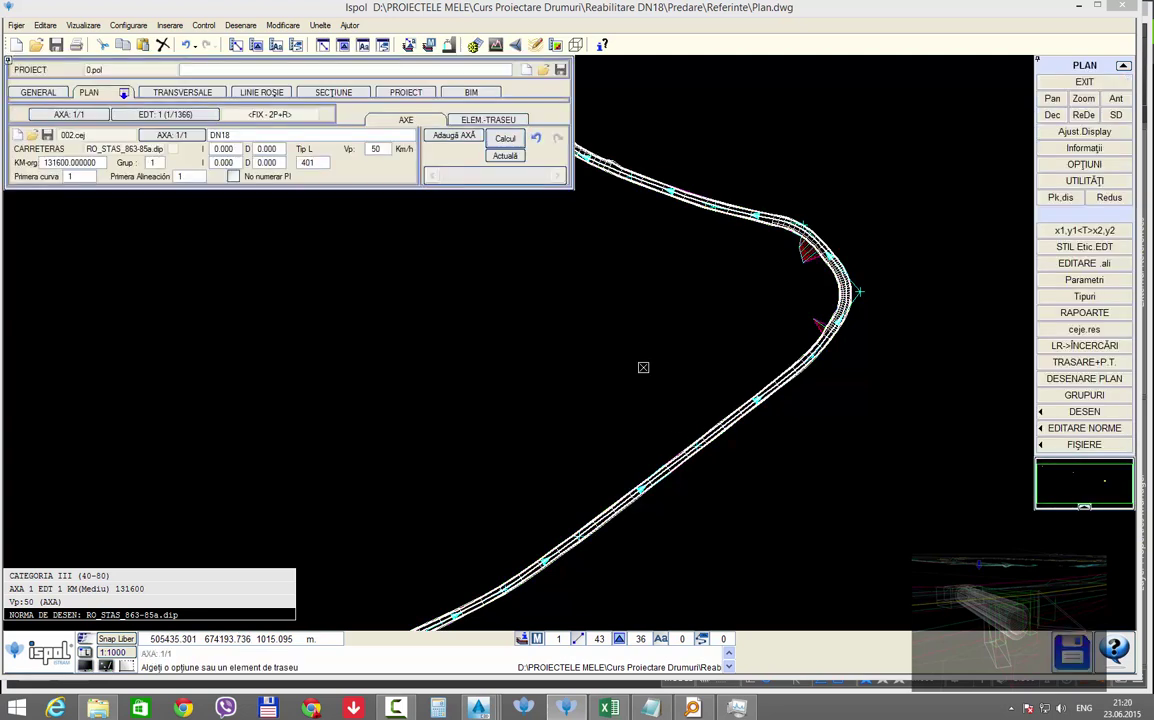
pyautogui.click(343, 96)
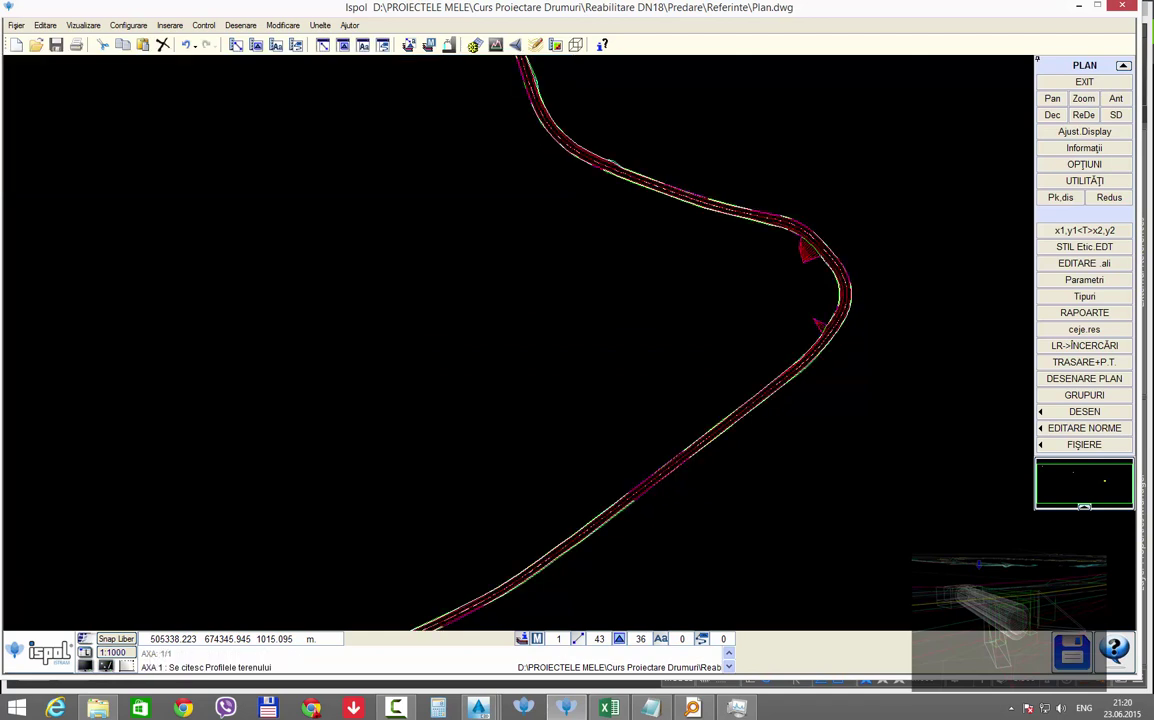